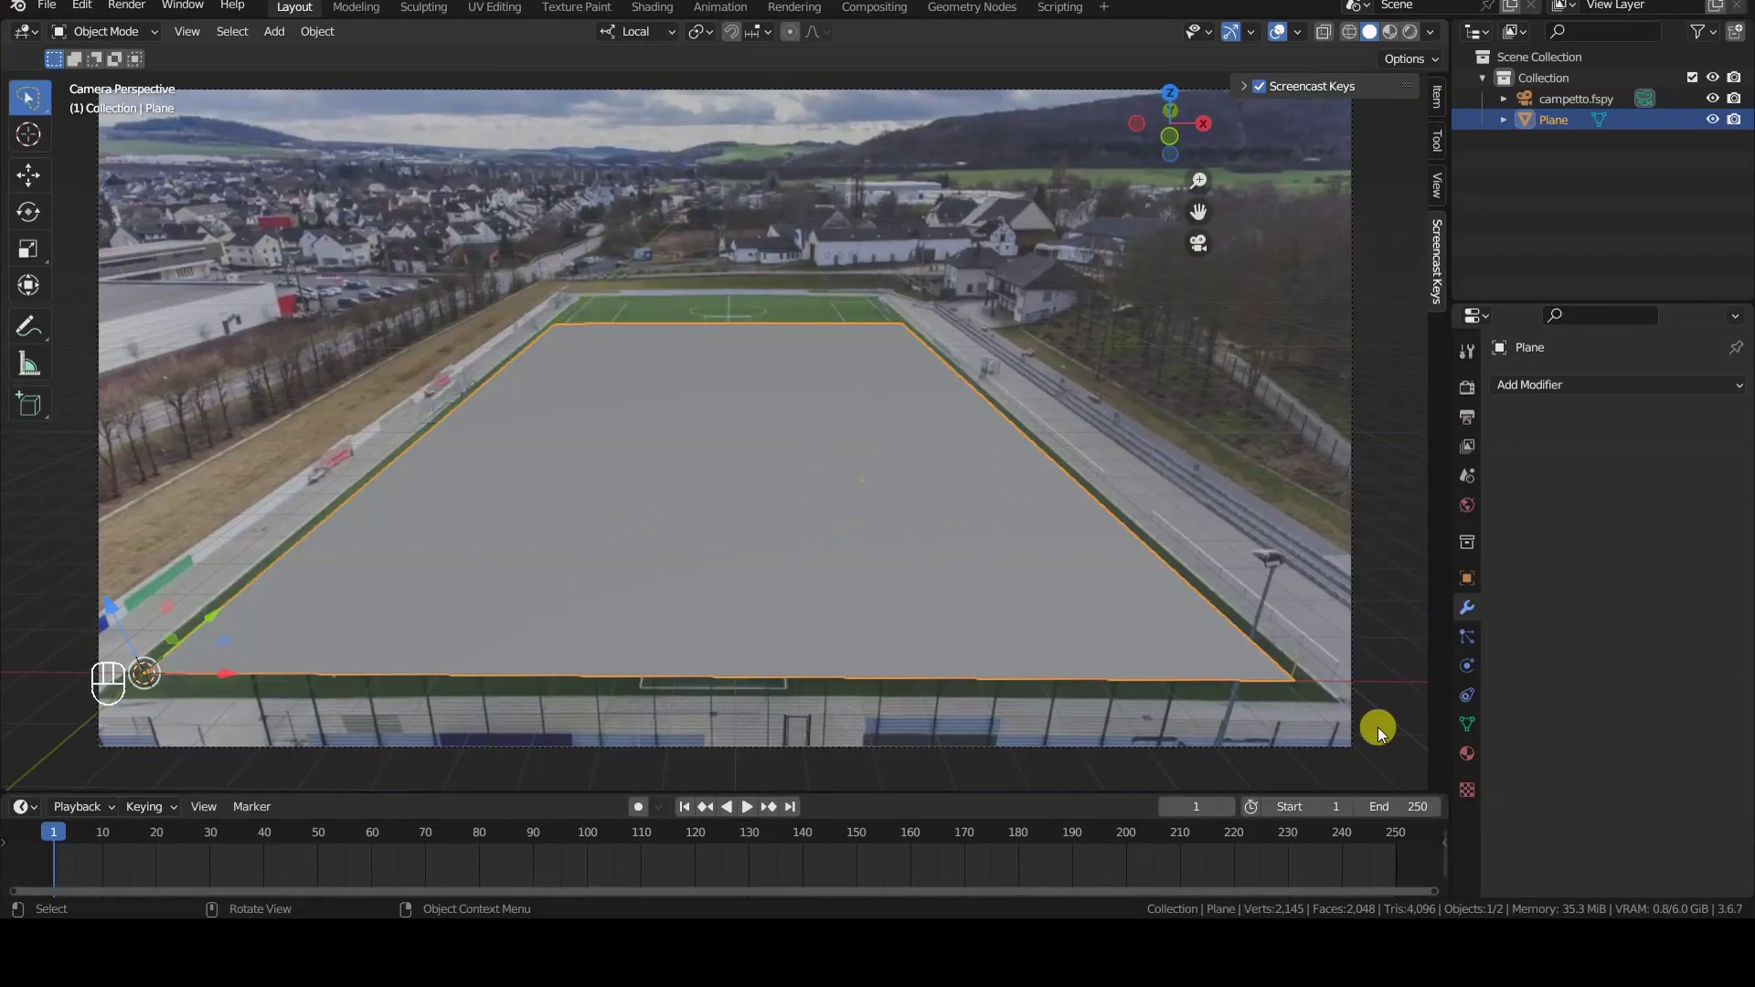
Check the plane against the photo in wireframe shading, then return to solid shading
click(1467, 755)
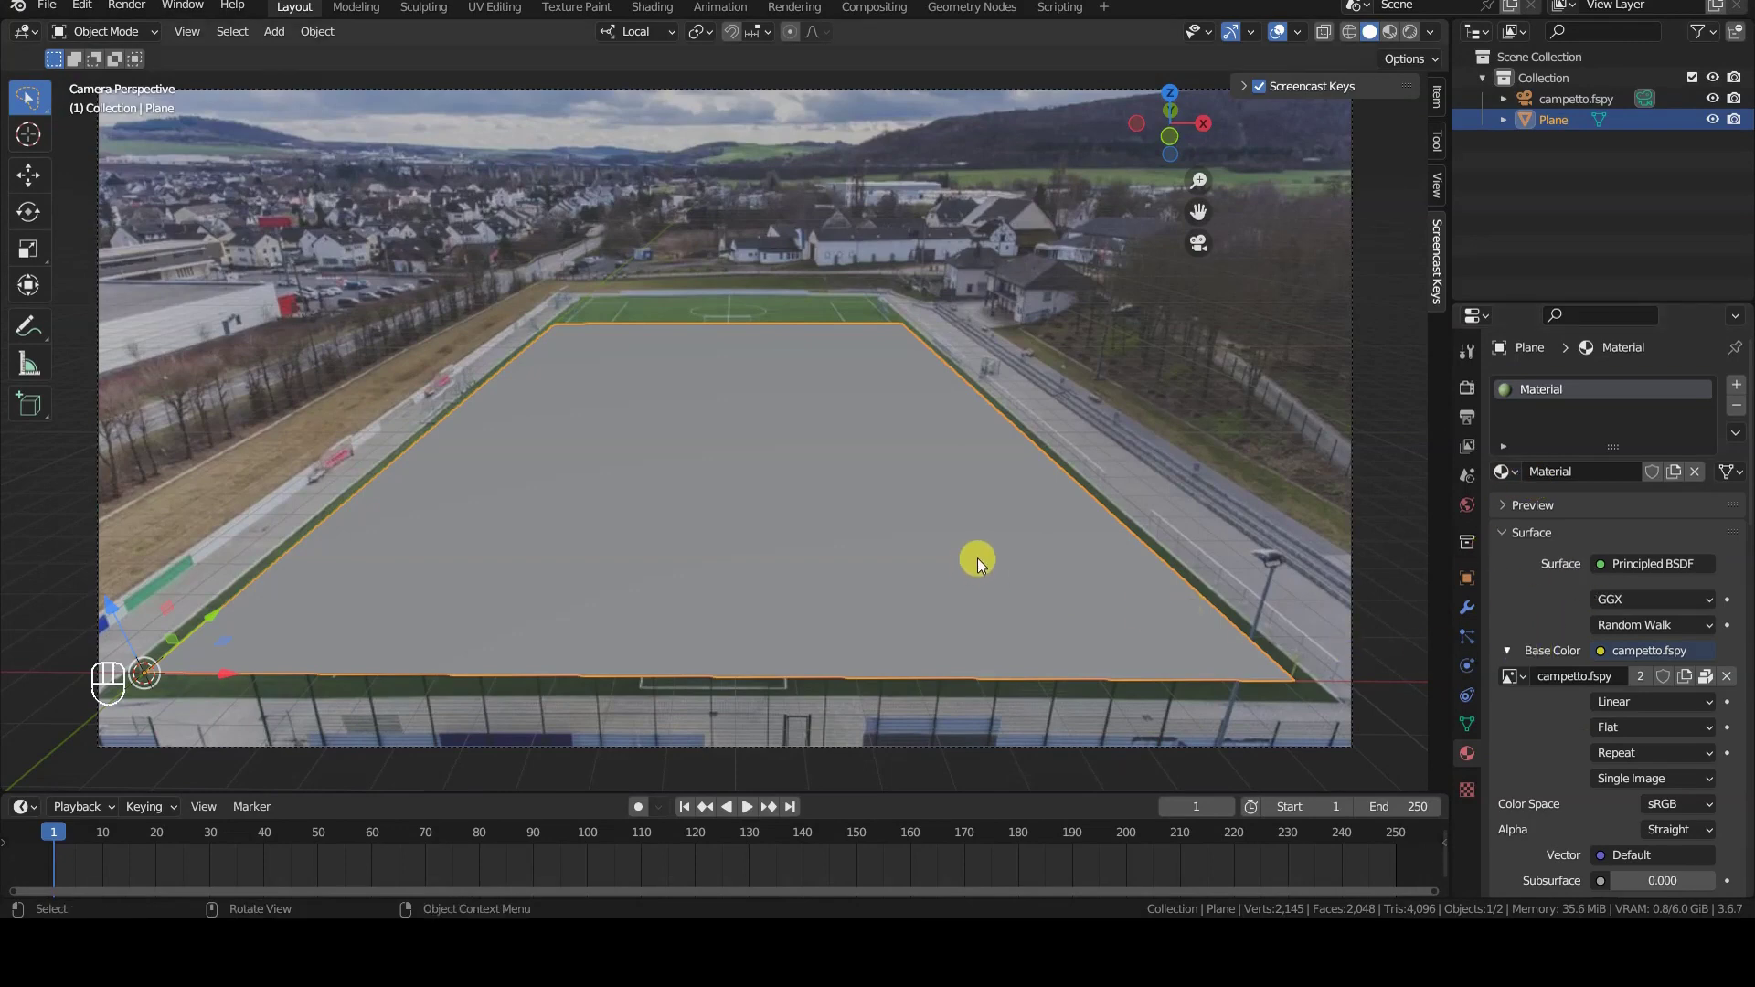
key(z)
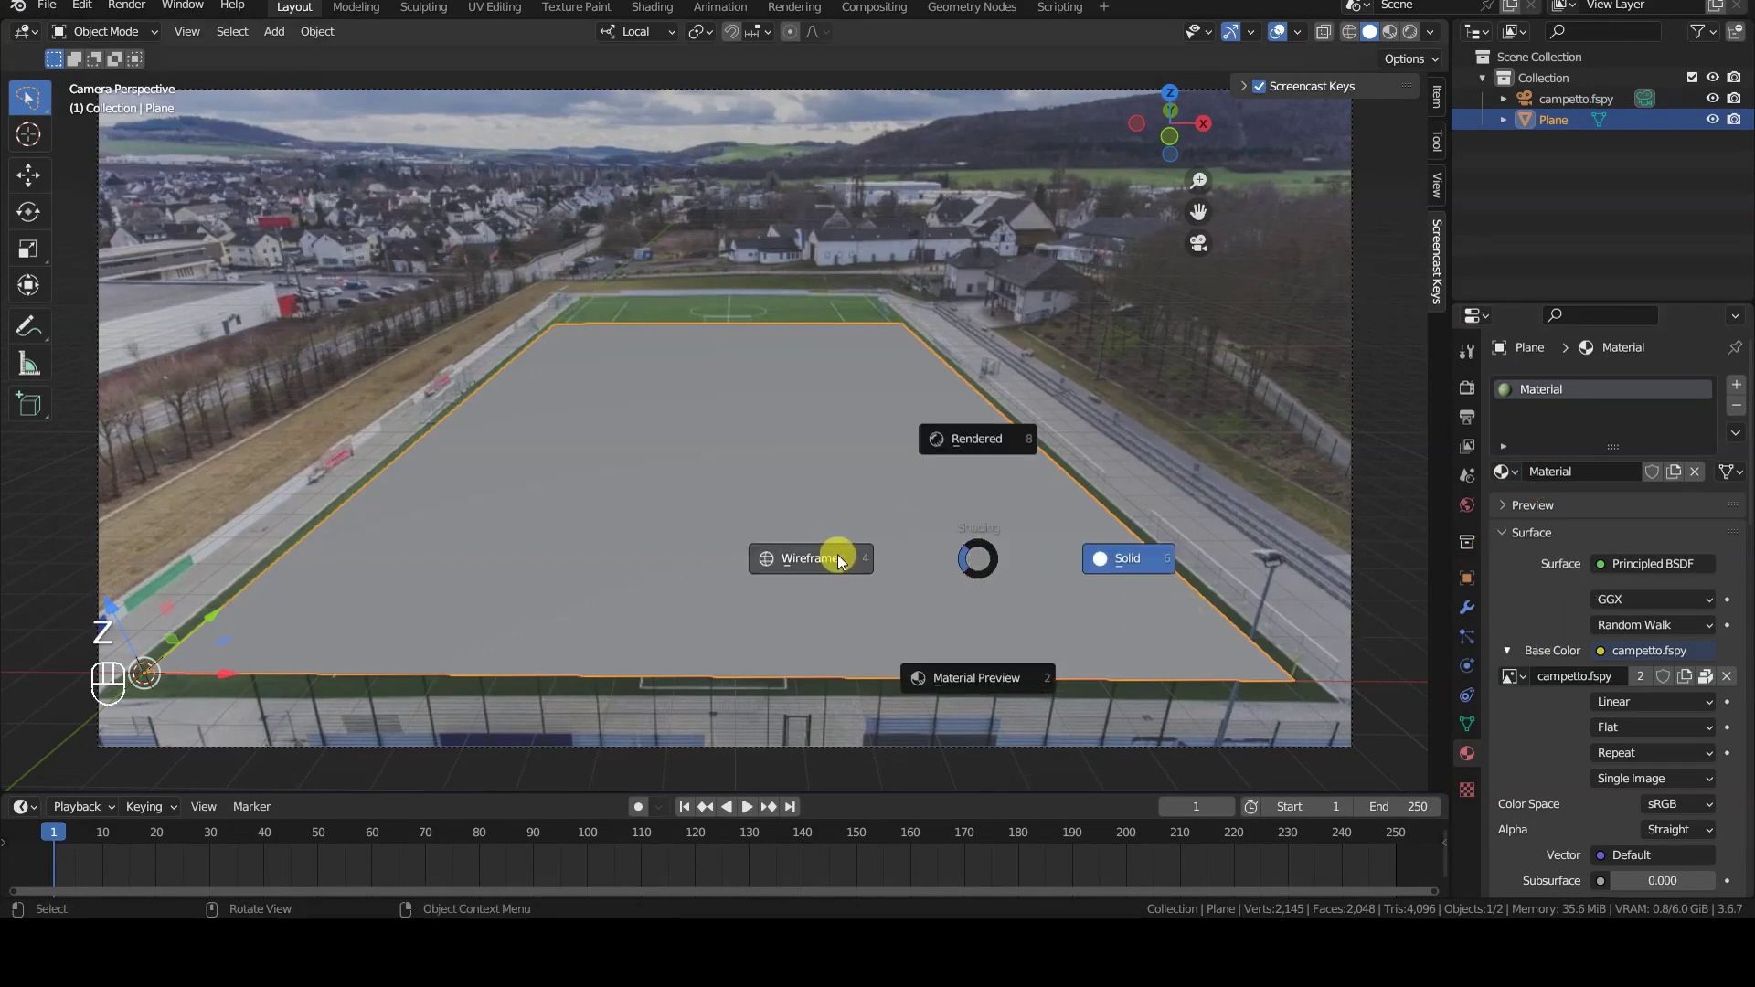
click(836, 556)
key(z)
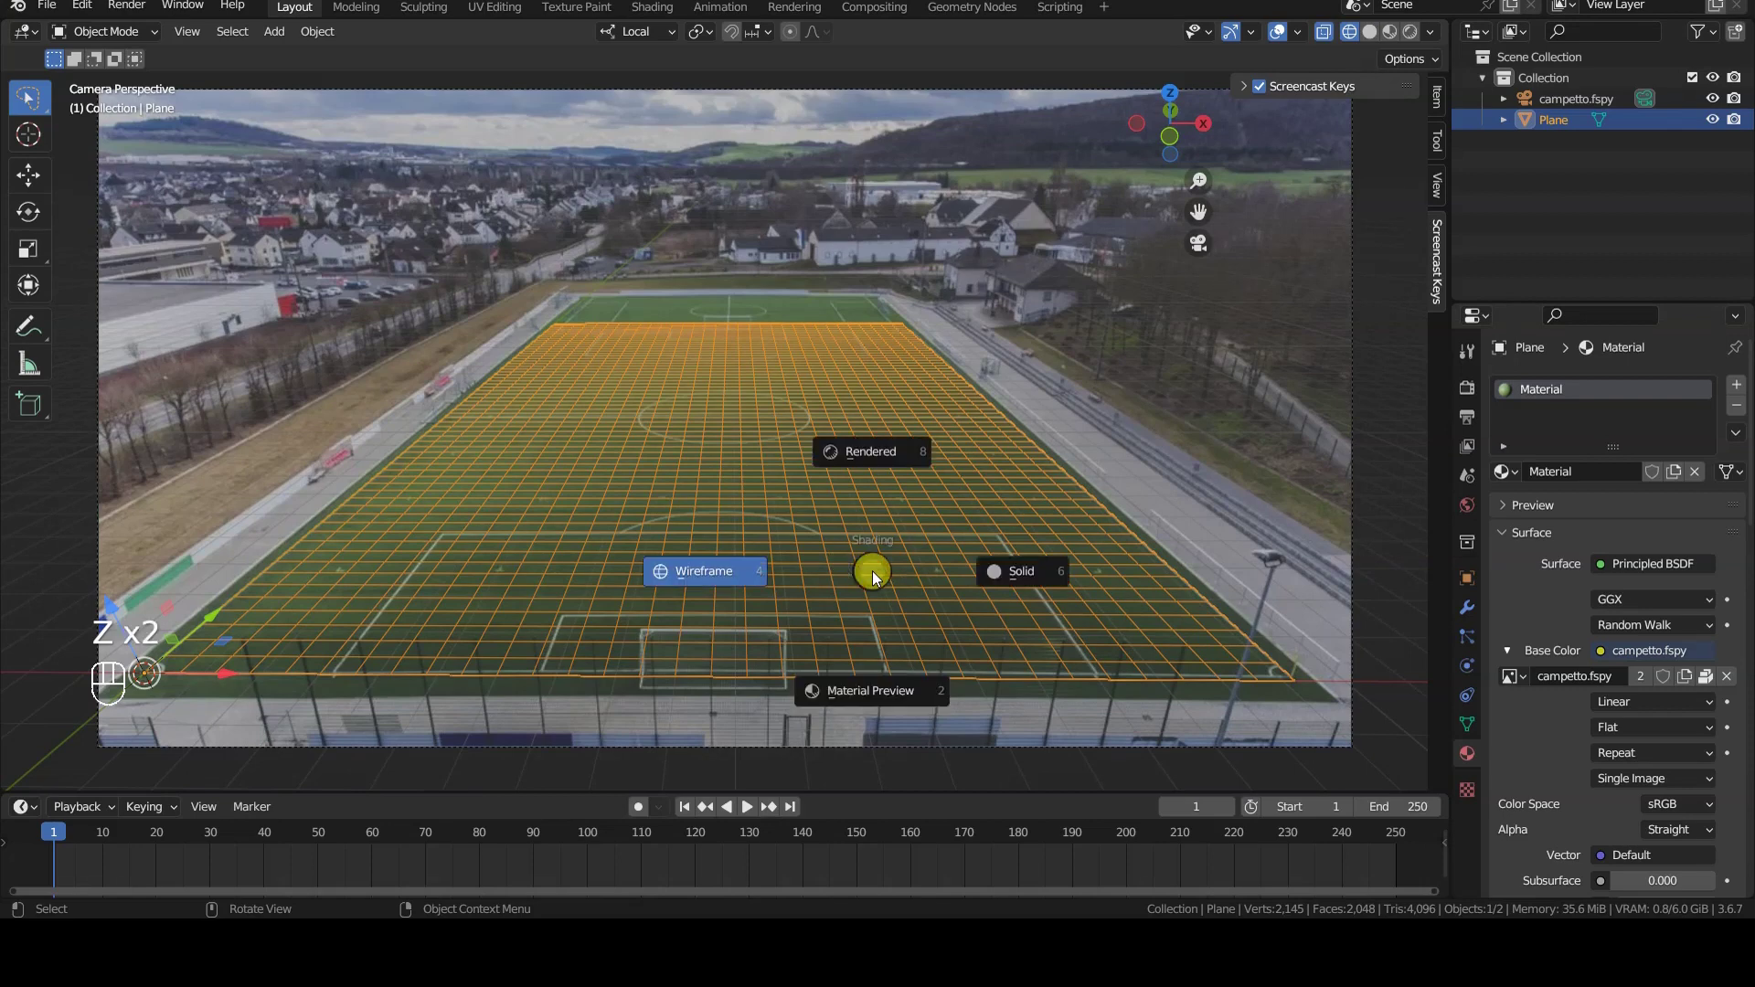
click(996, 573)
Scale the field plane along its local X axis to about 0.587 of its width
key(s)
key(x)
key(x)
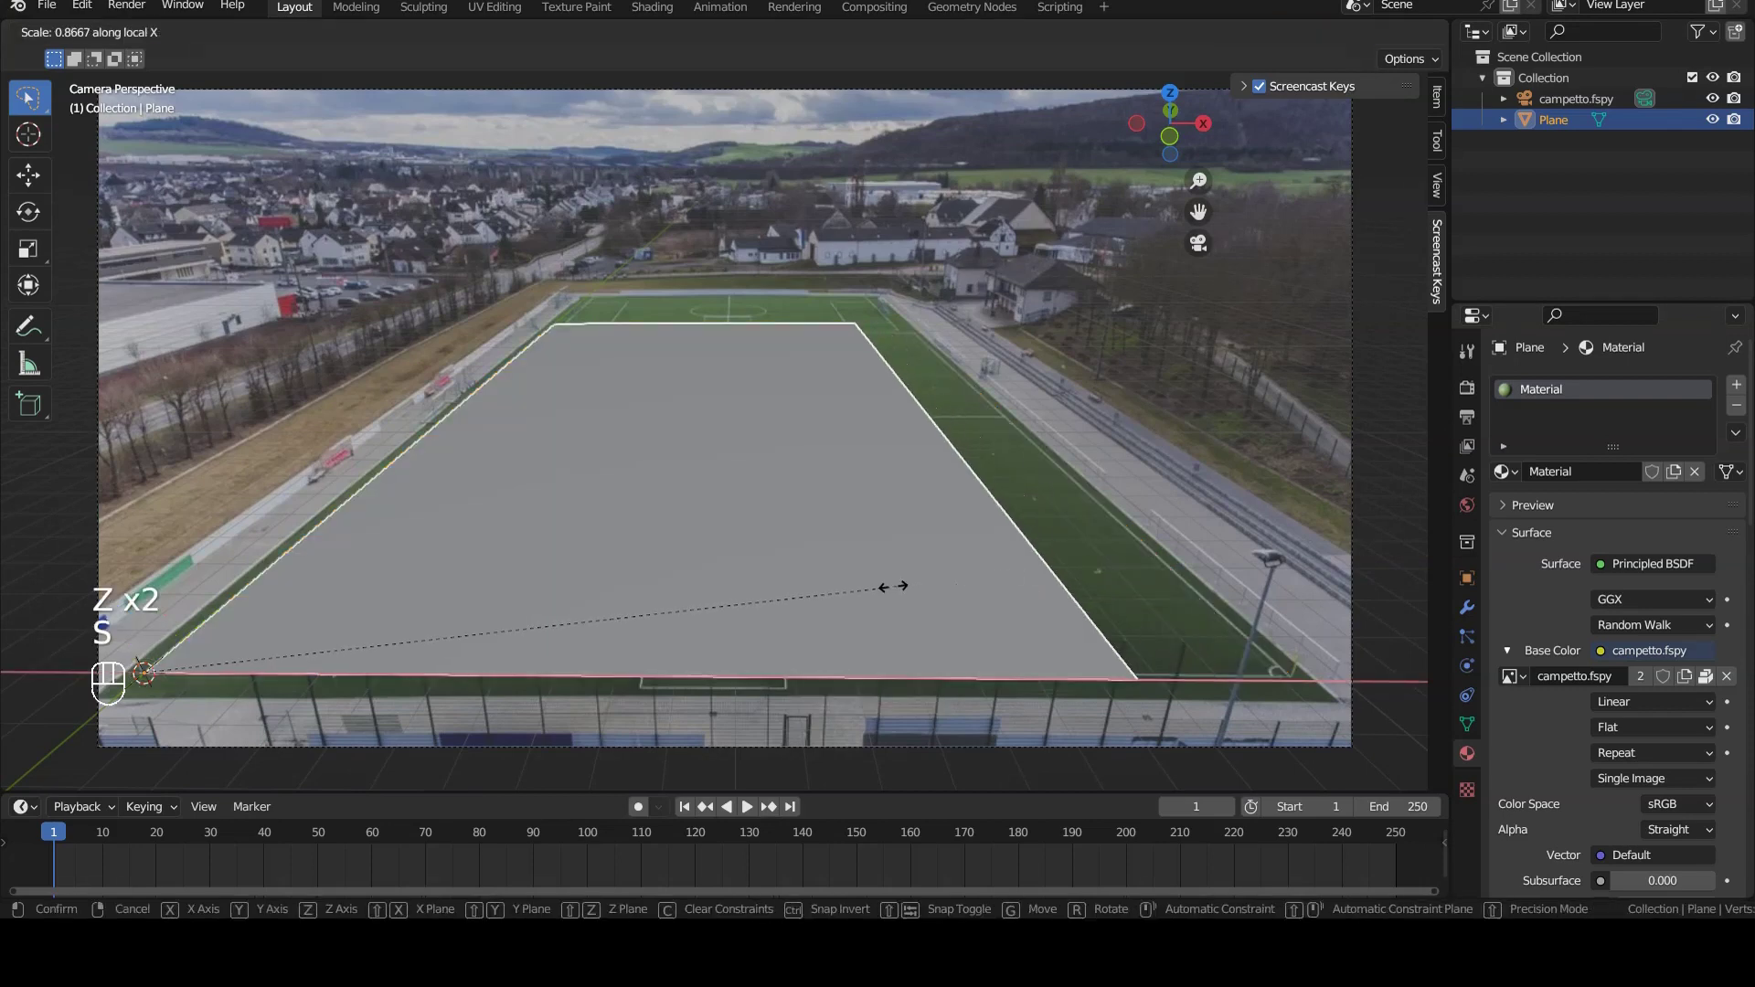
click(658, 613)
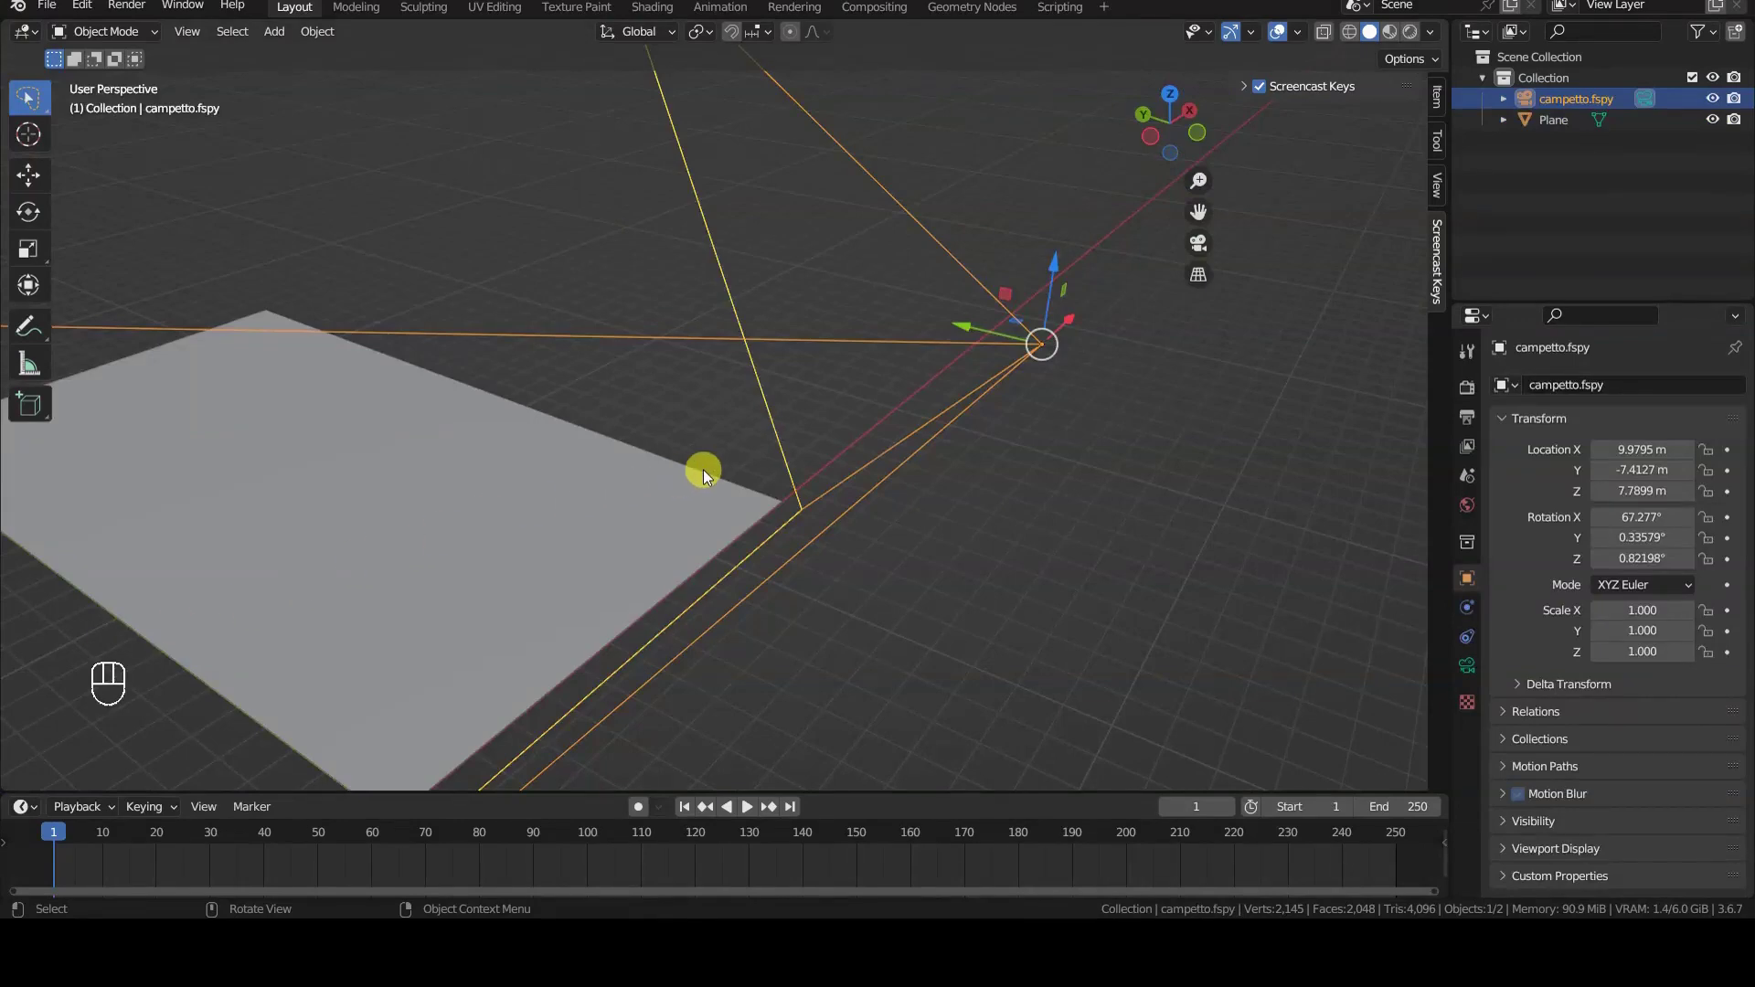
Set transform orientation to Local and look through the campetto.fspy camera at the photo
shift+middle_drag(702, 473, 476, 534)
scroll(498, 528, down, 3)
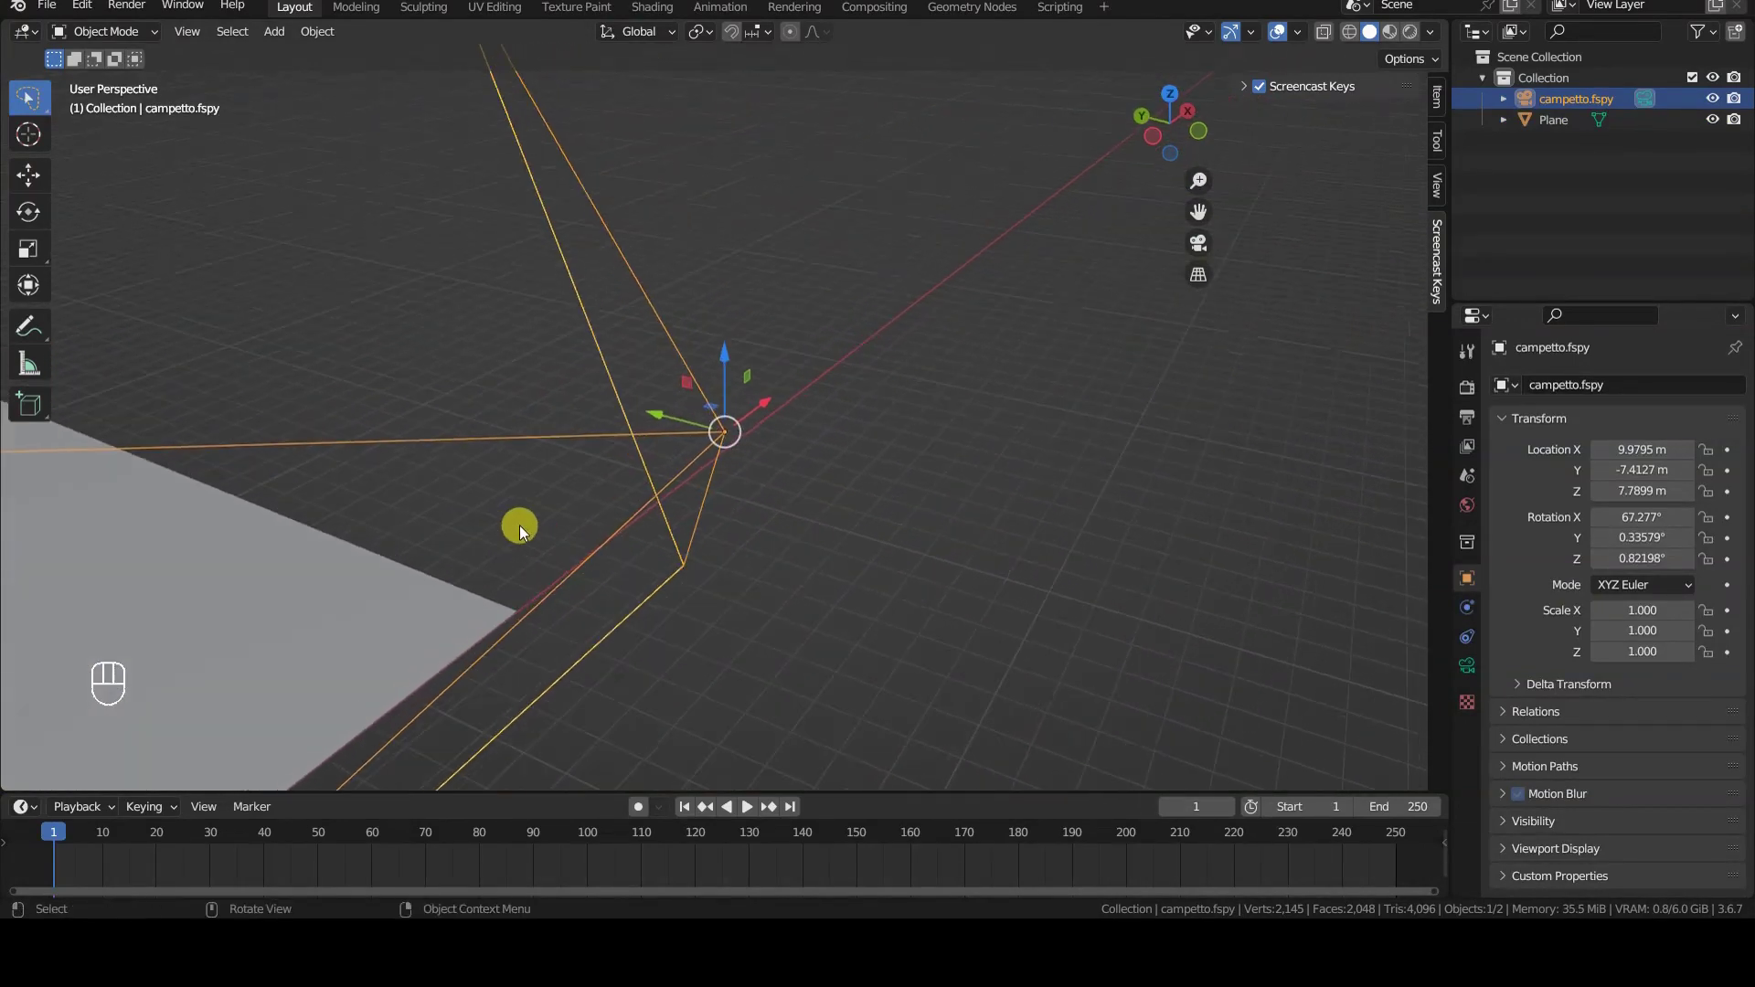
middle_drag(520, 525, 521, 526)
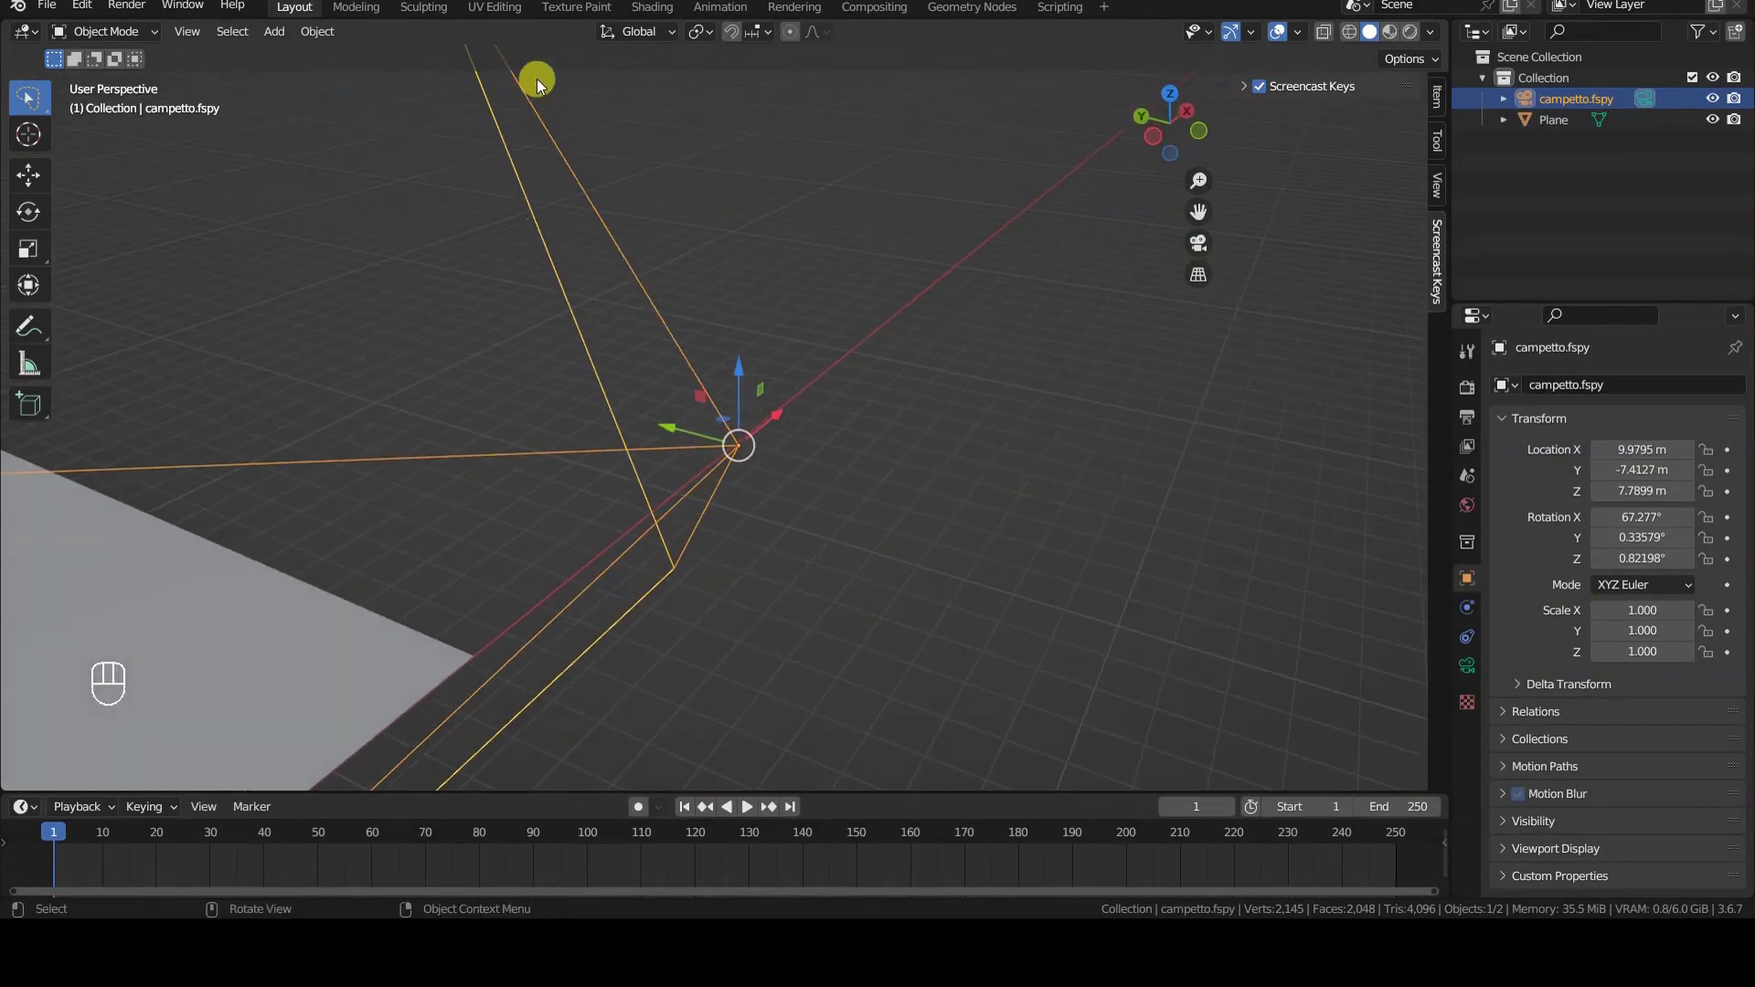
click(637, 32)
click(623, 117)
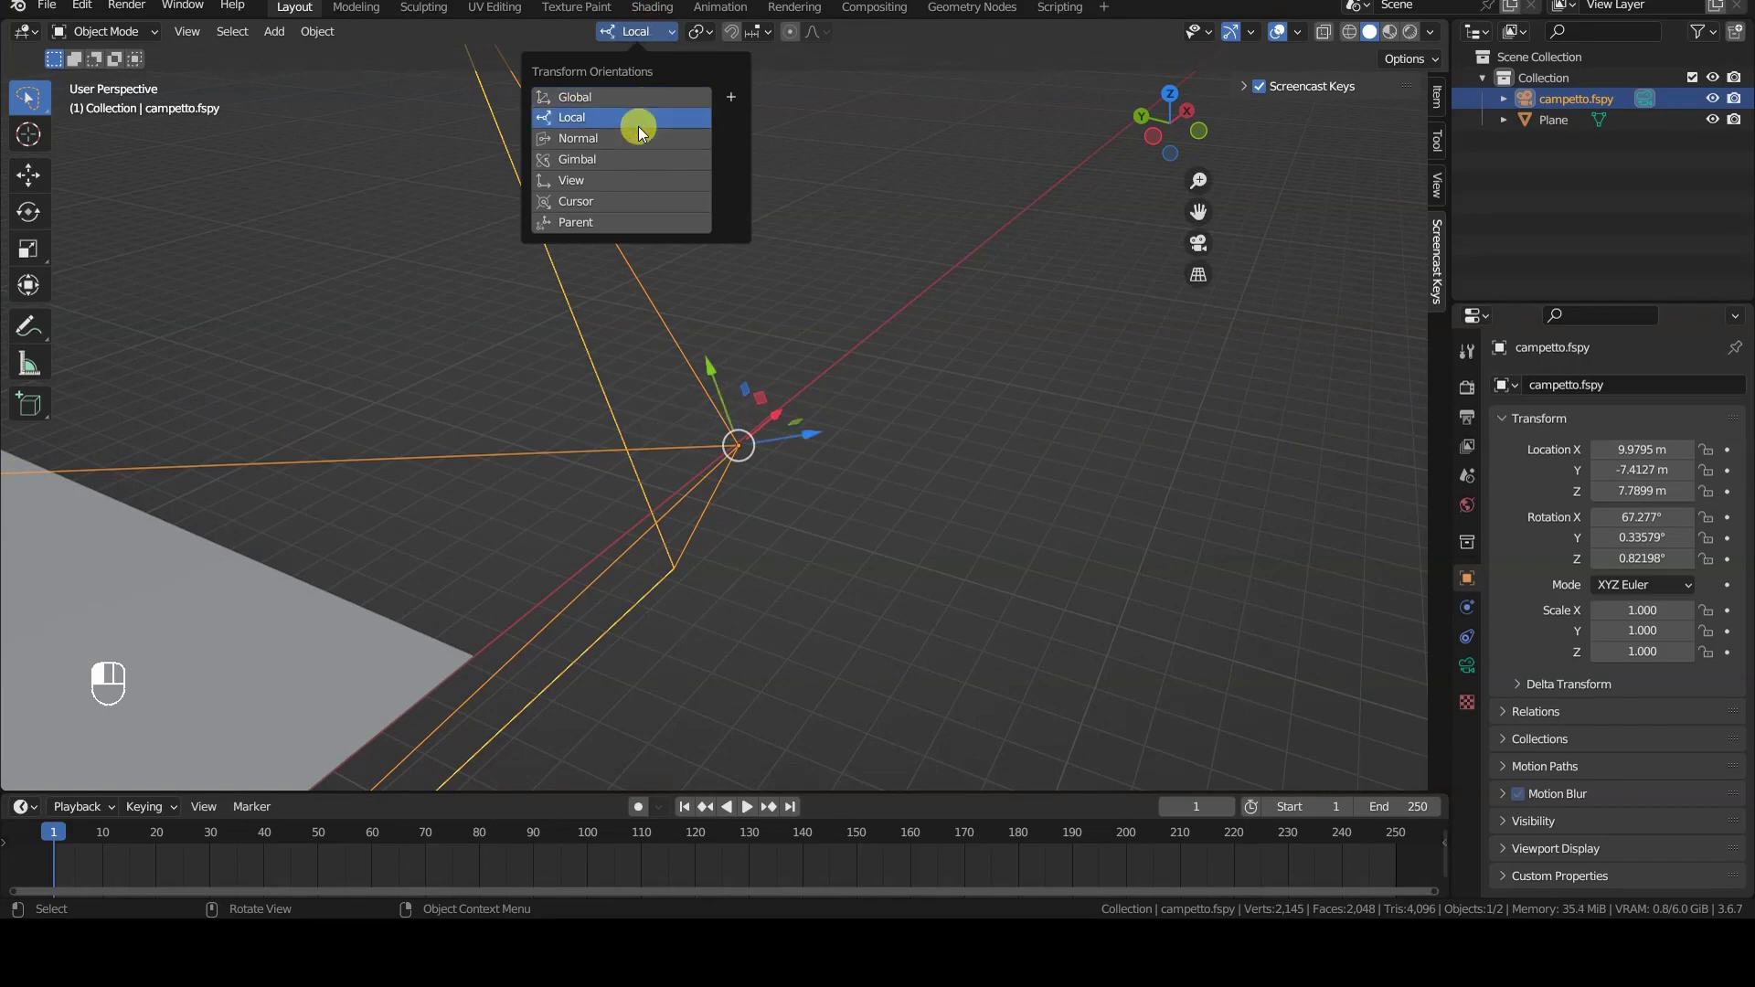
middle_drag(519, 436, 534, 436)
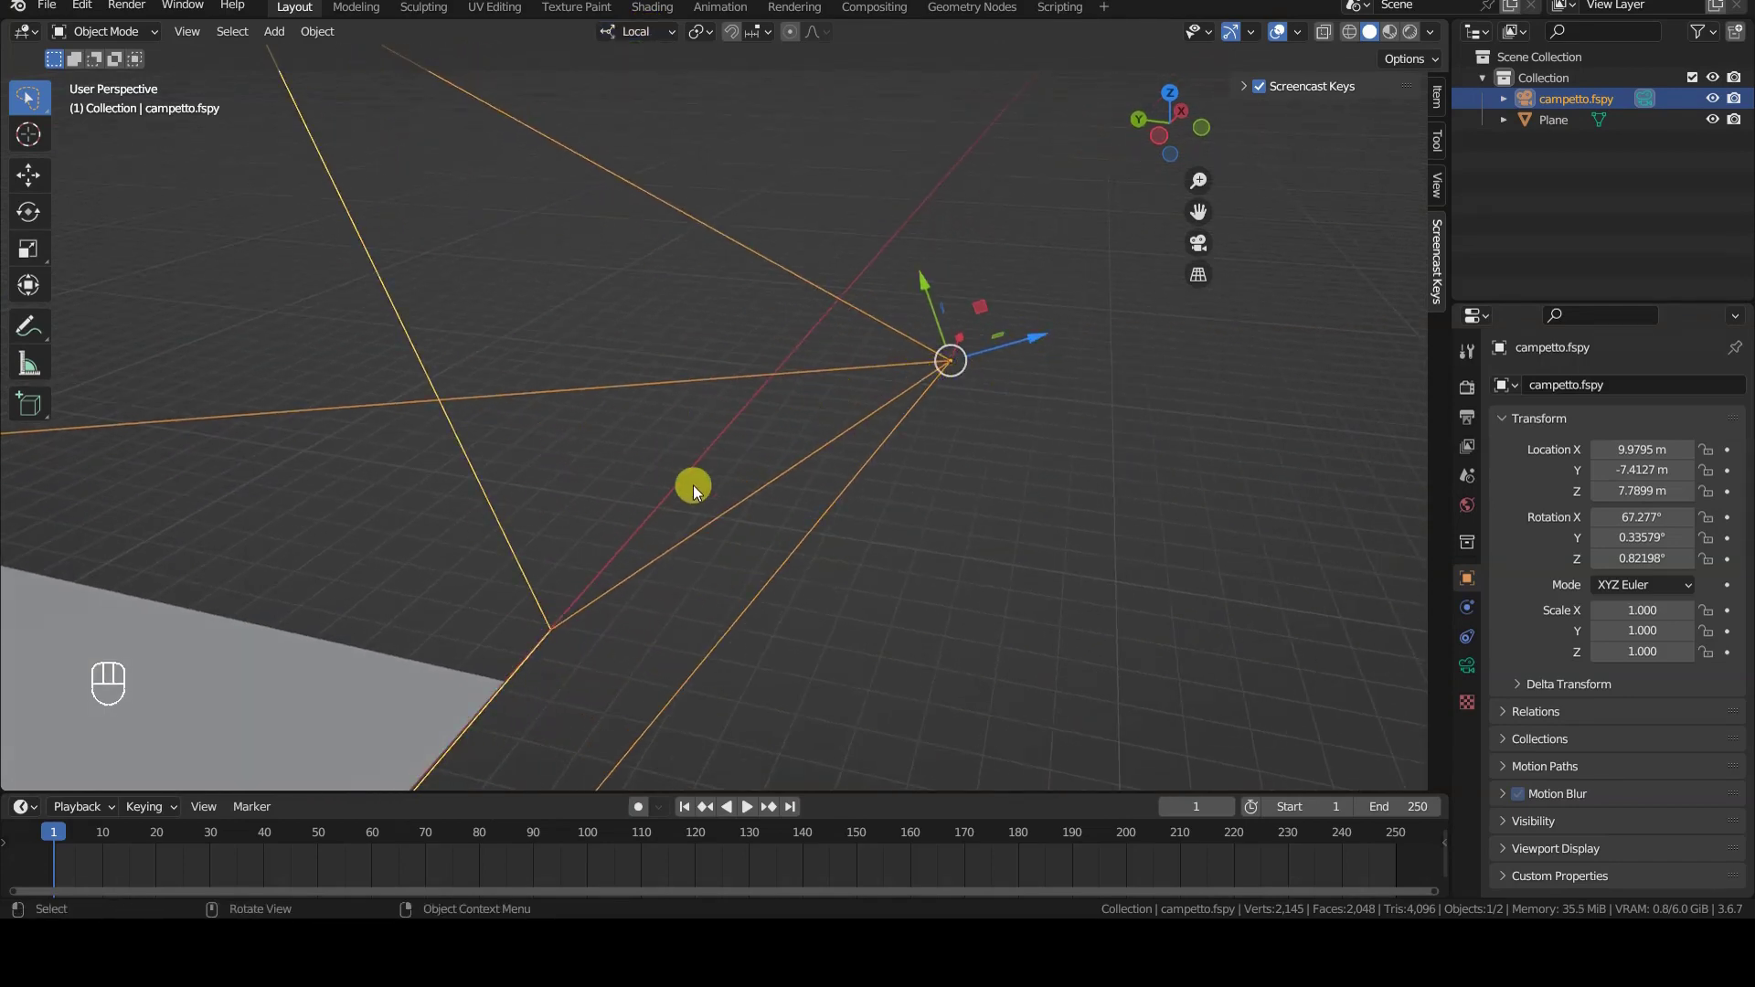
mouse_move(692, 483)
middle_down()
mouse_move(600, 491)
mouse_move(627, 511)
mouse_move(906, 506)
middle_up()
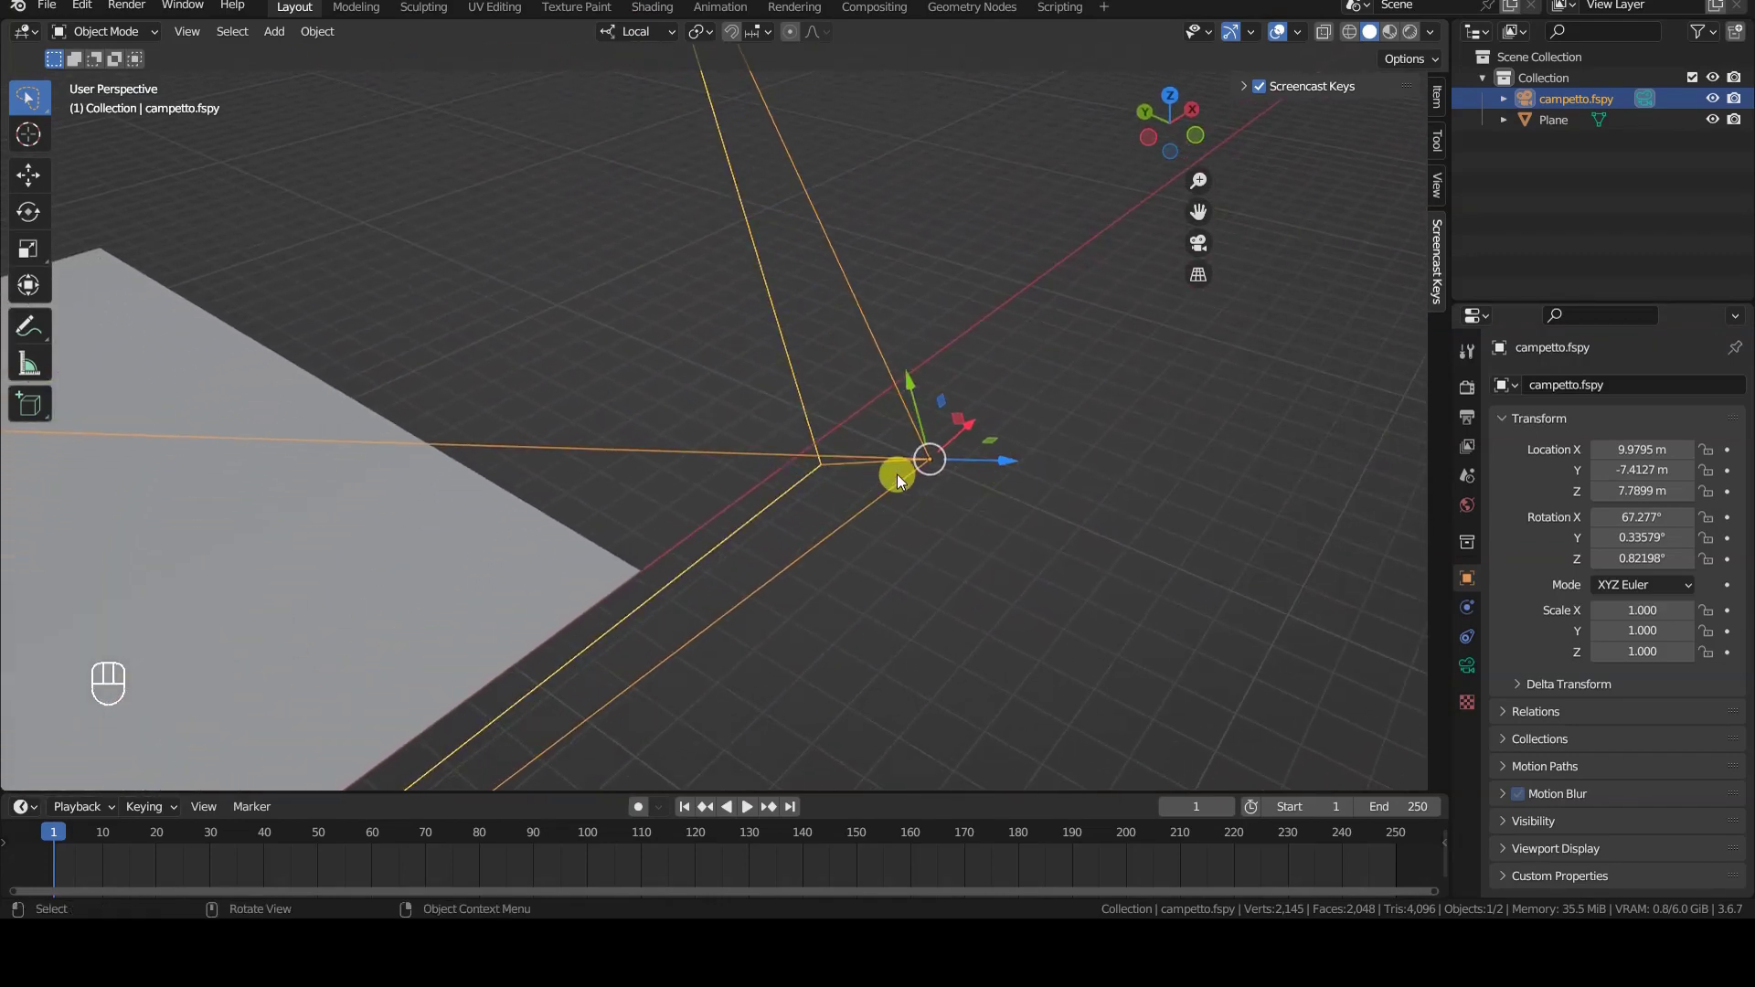
key(KP_0)
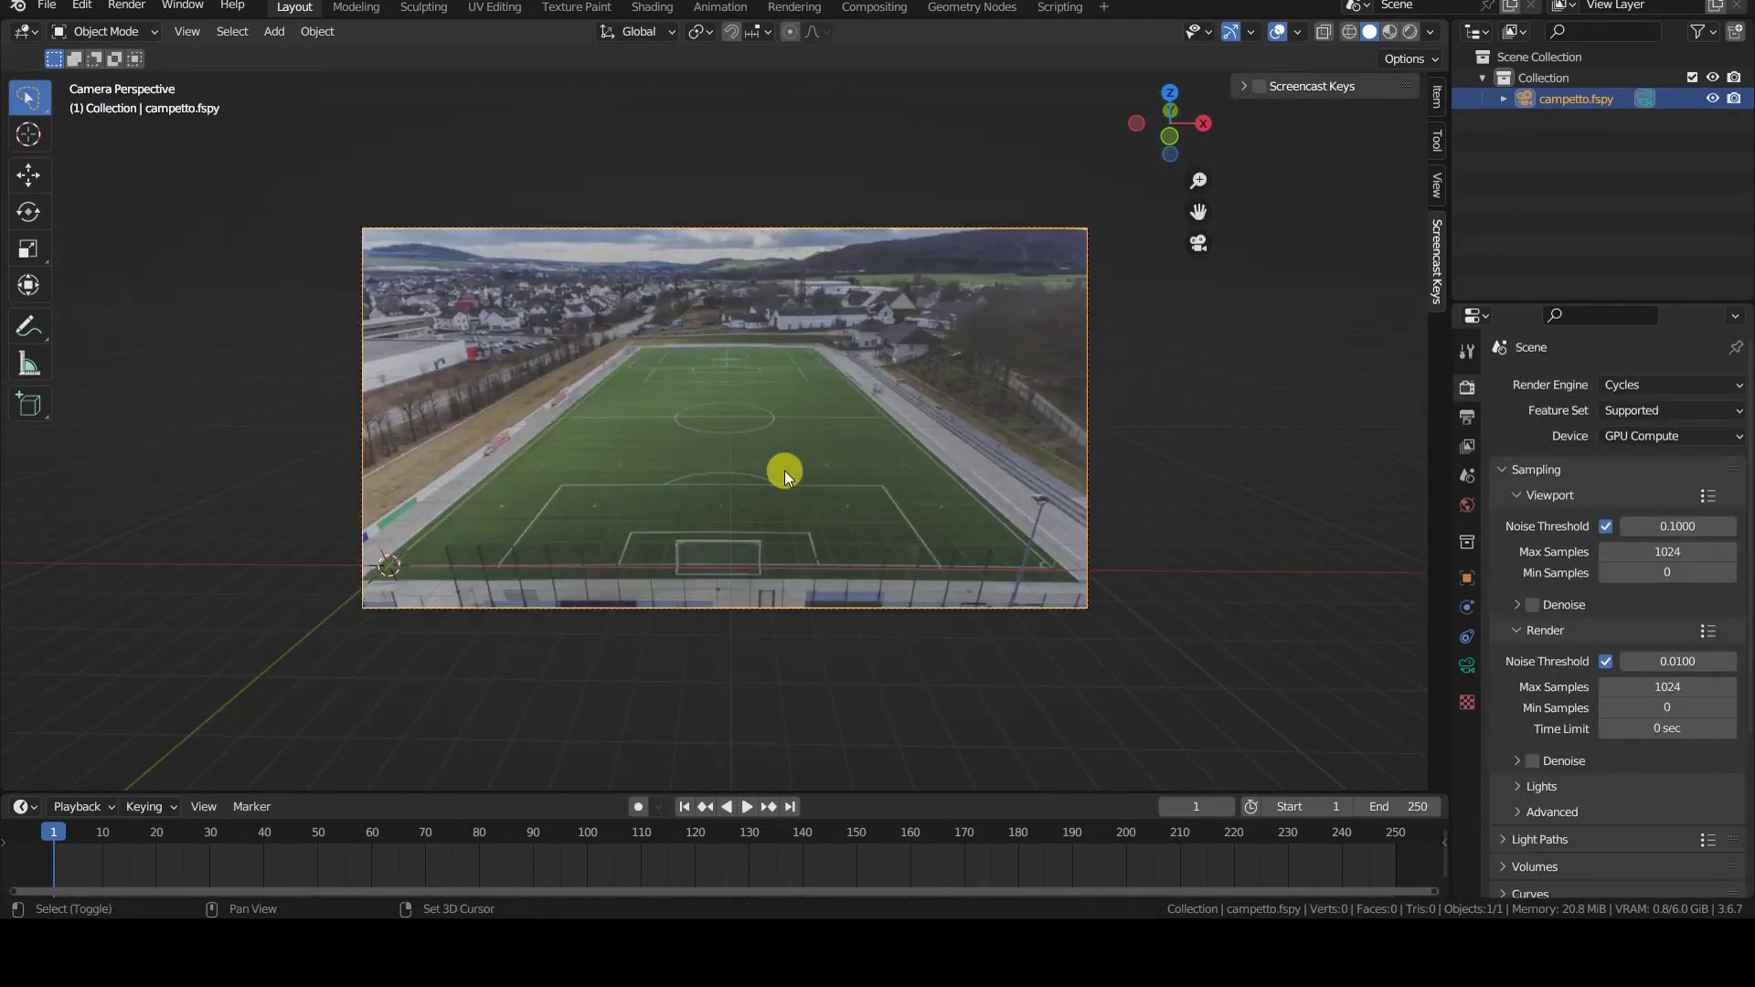
Add a new plane, move it 1 m along X and Y, and apply its transforms
key(shift+a)
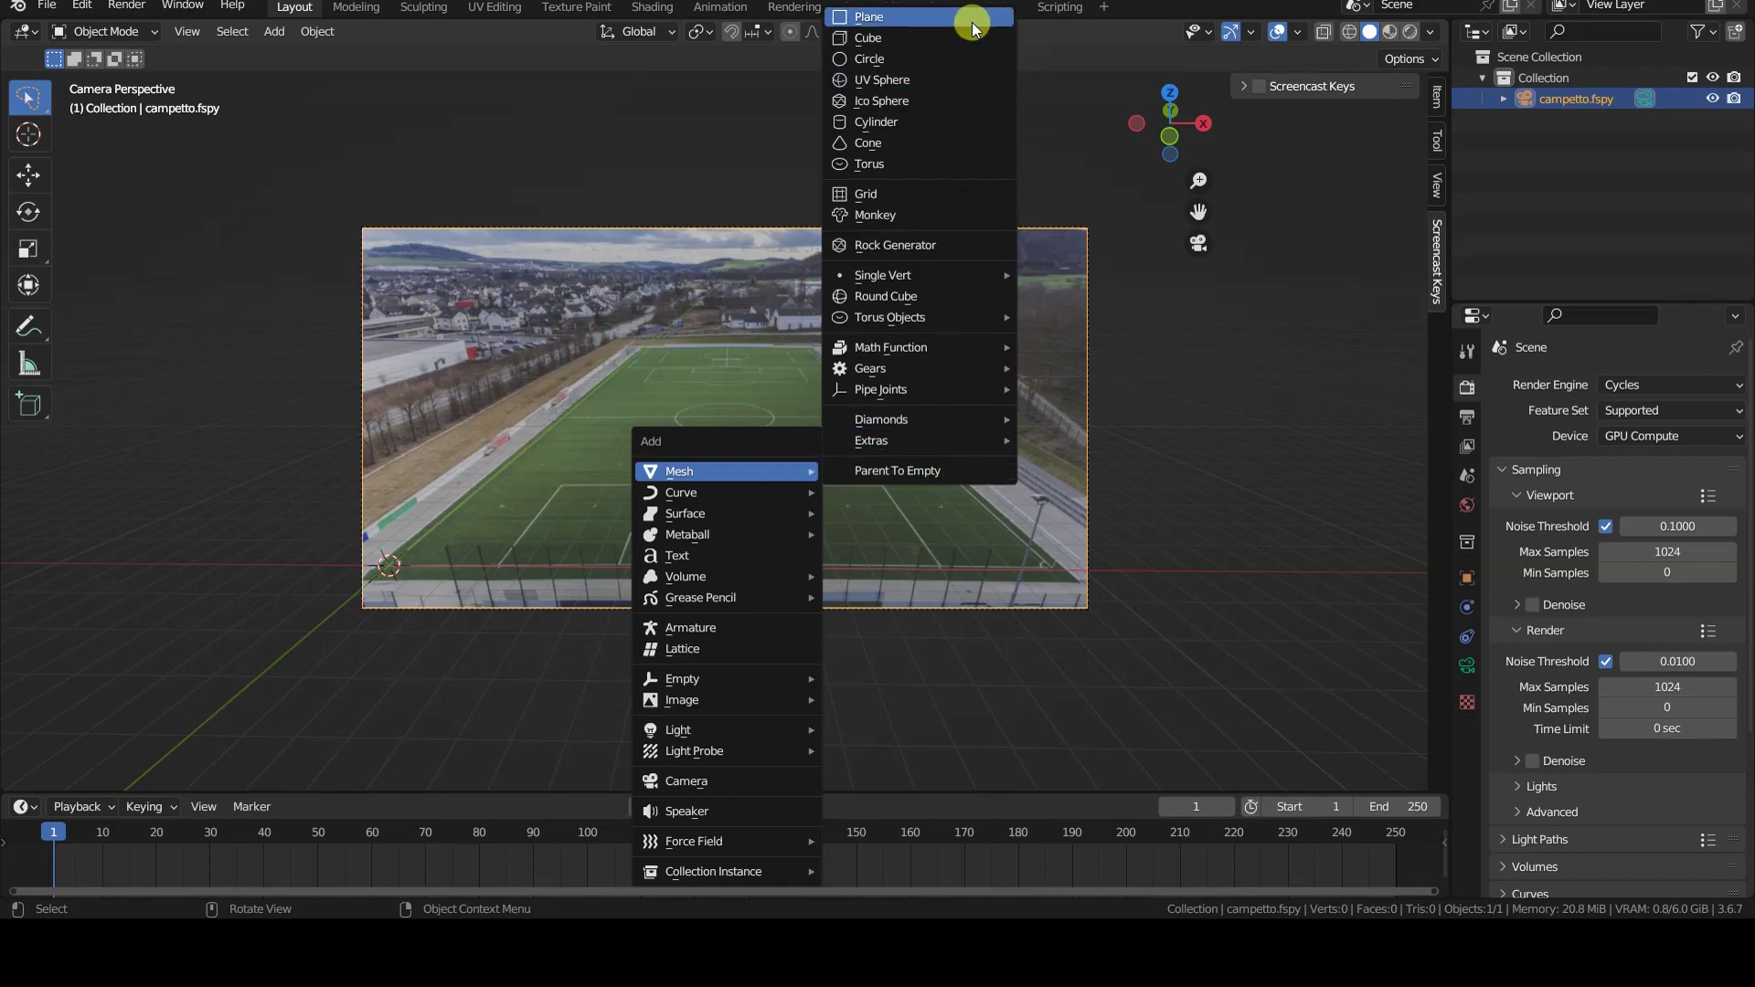
click(972, 22)
key(g)
key(x)
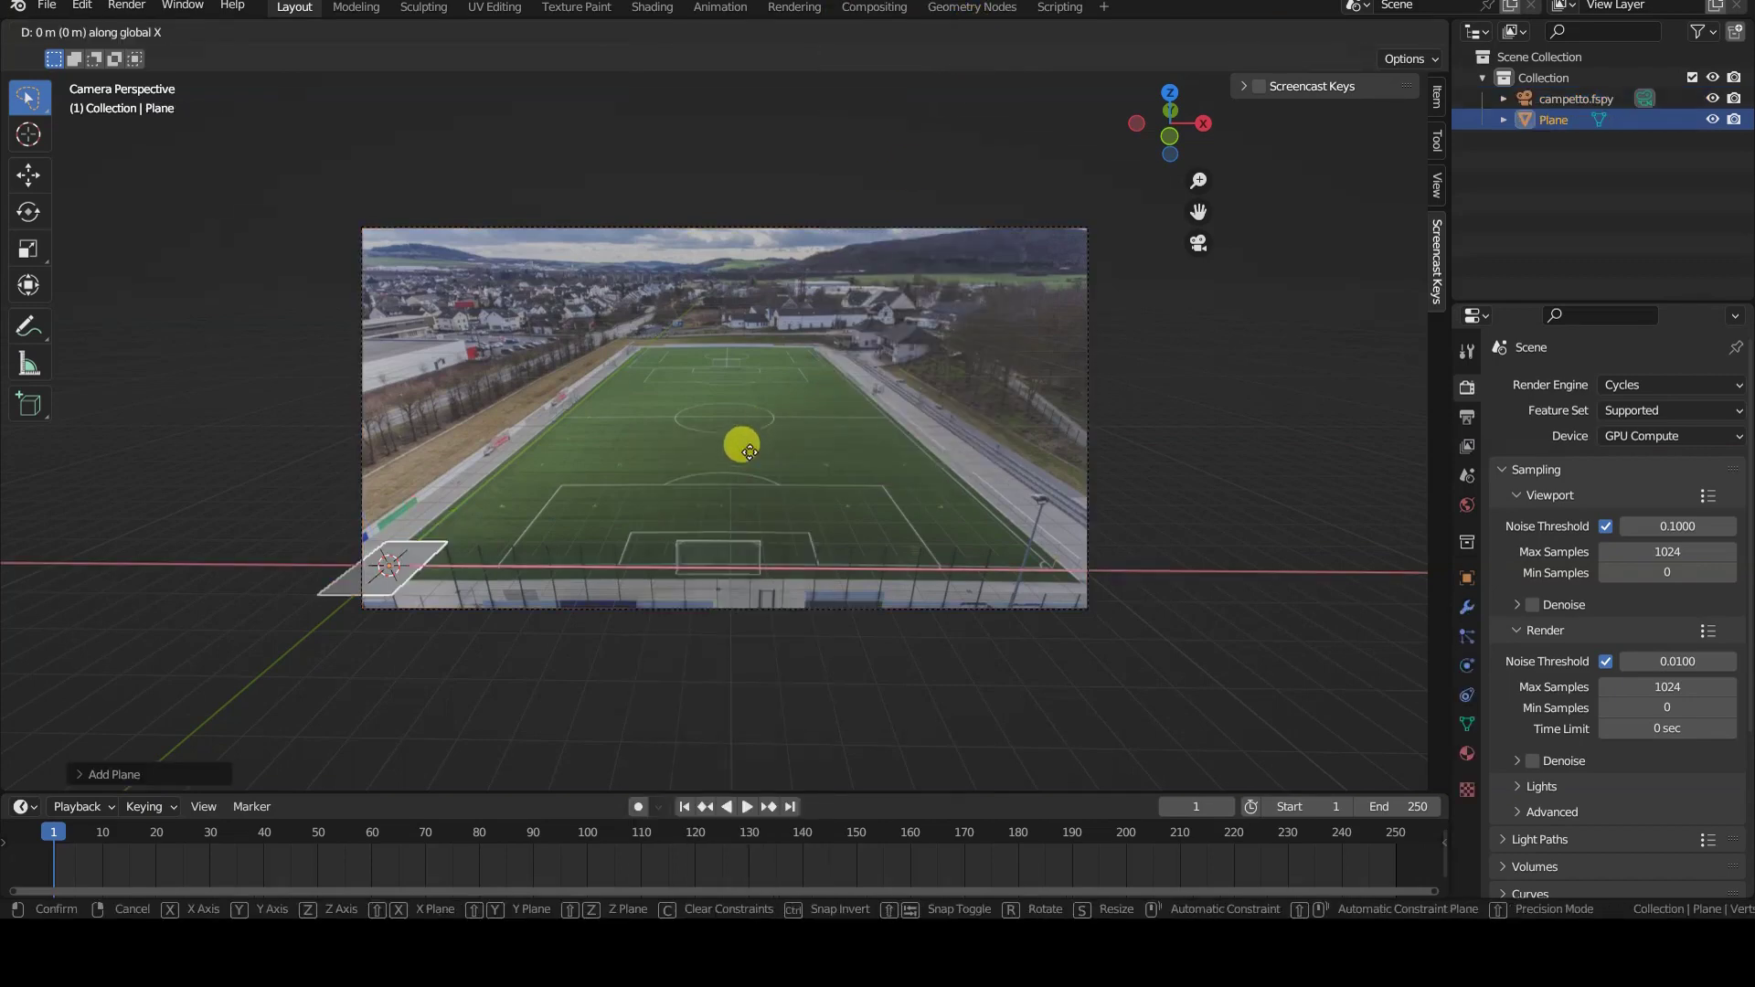
key(1)
key(Return)
key(g)
key(y)
key(1)
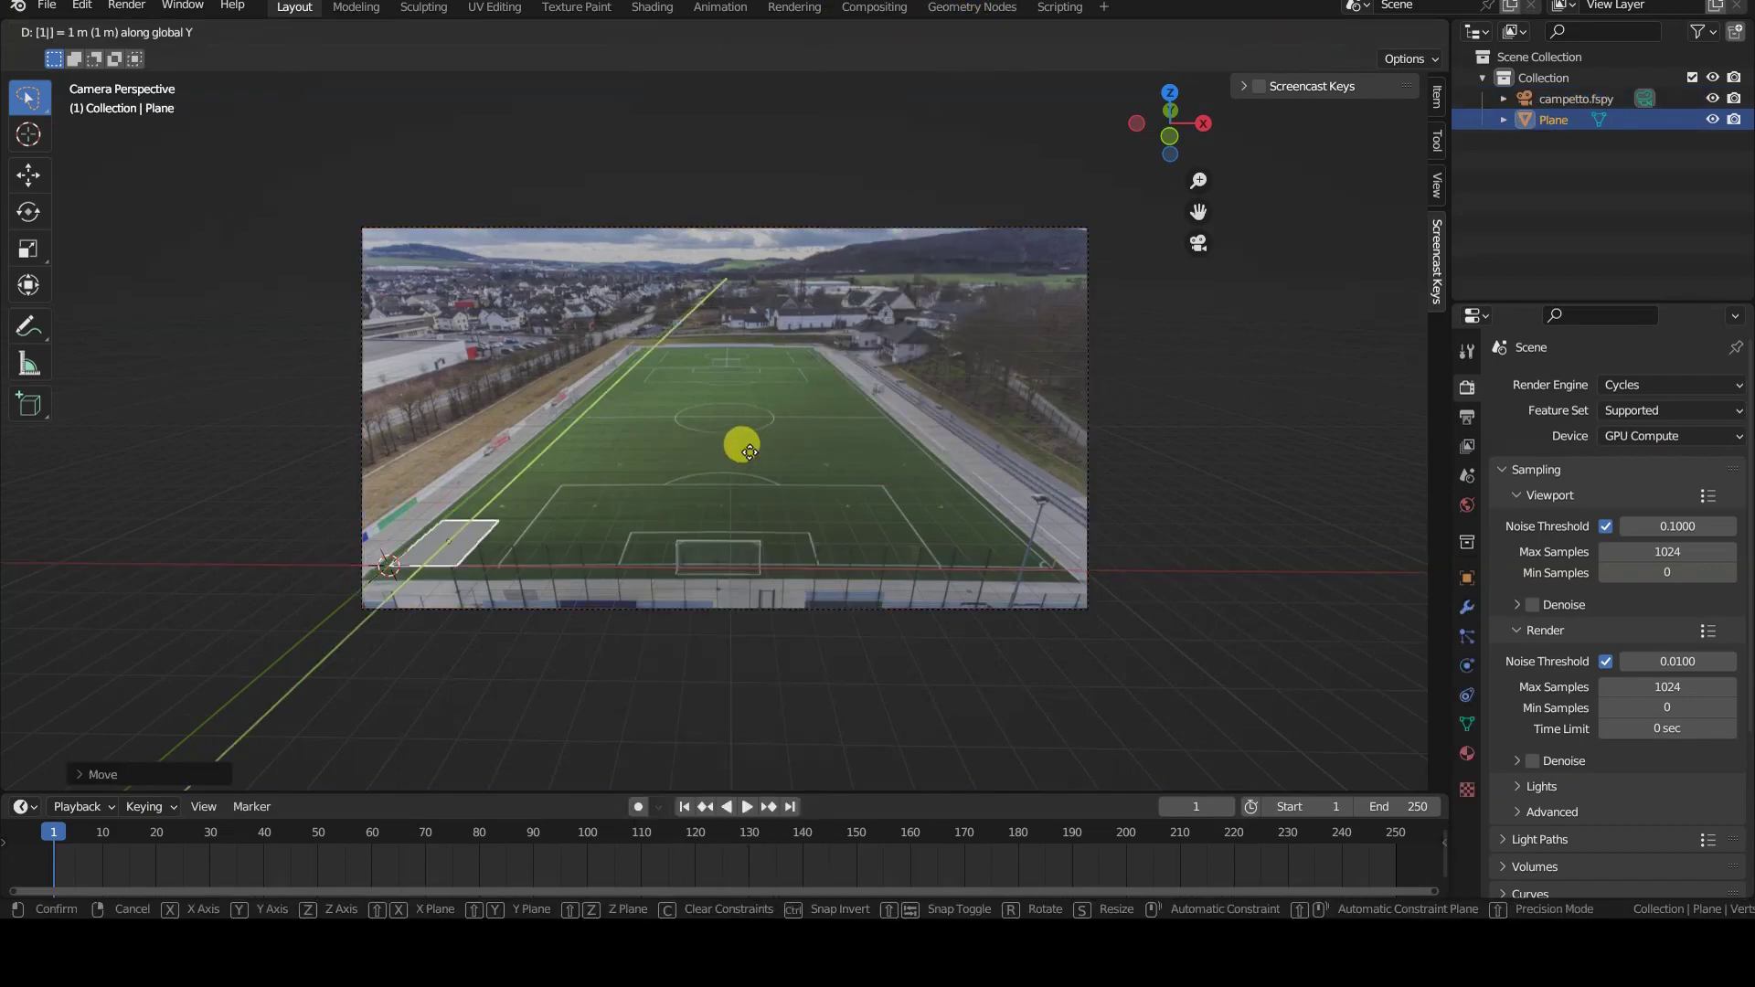
key(Return)
key(ctrl+a)
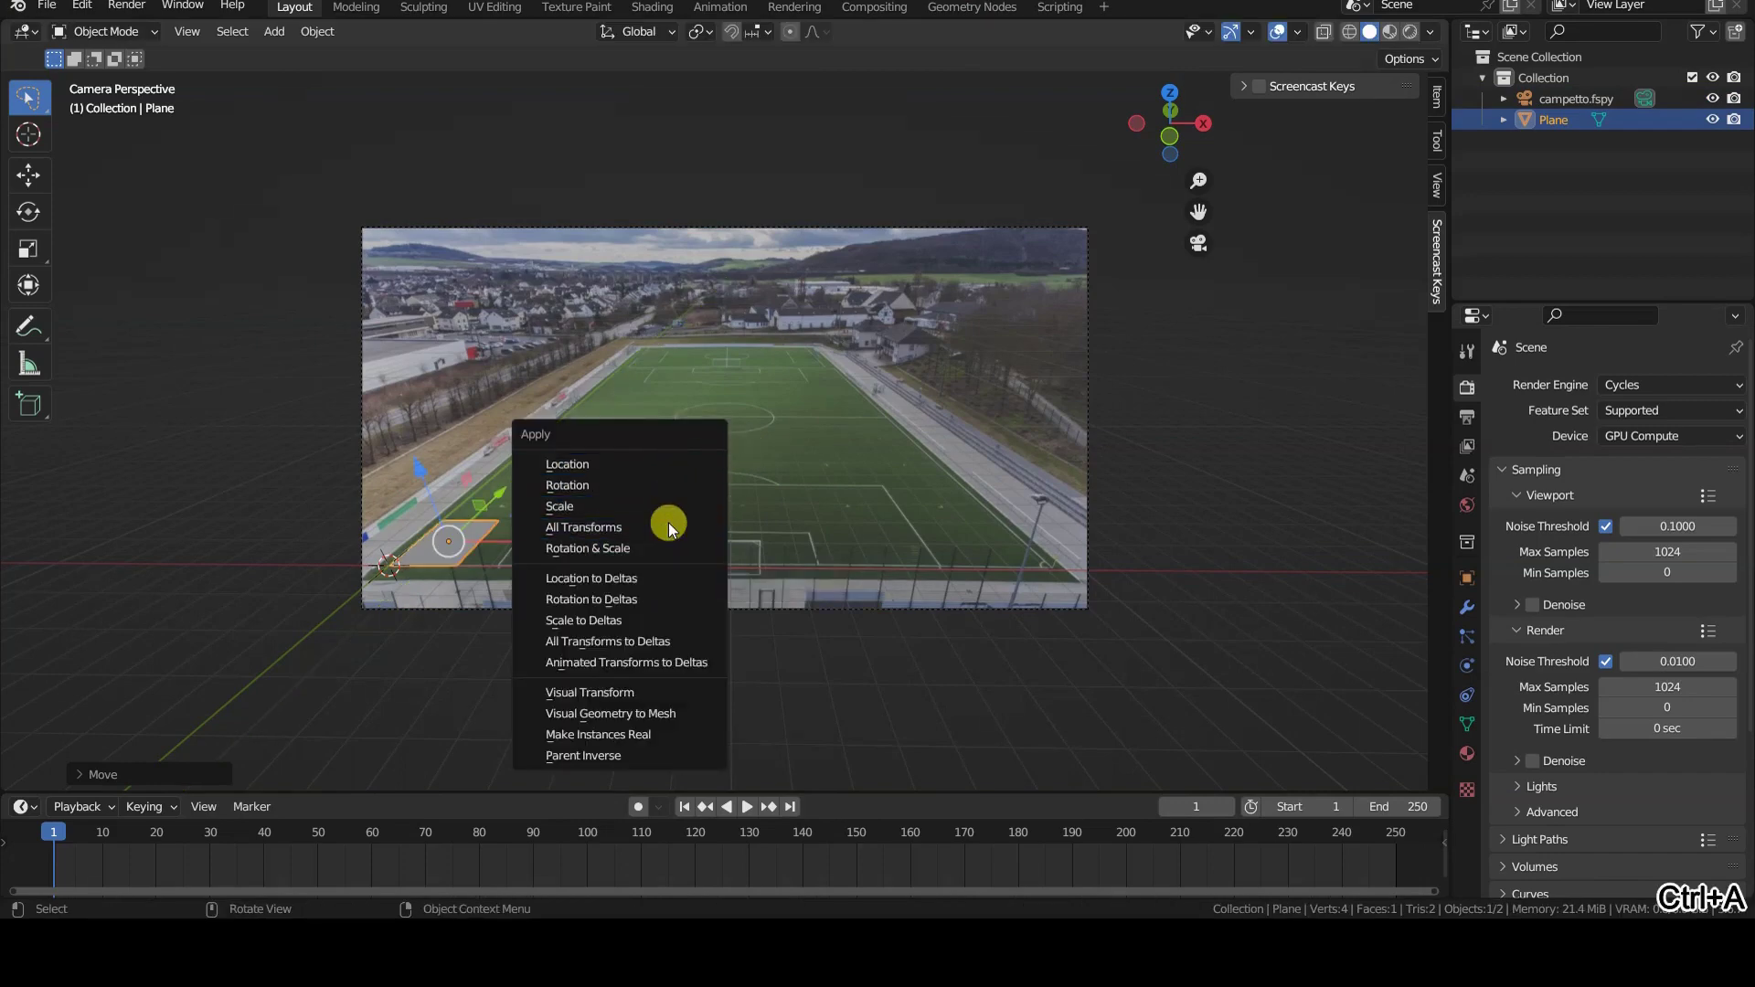
click(676, 464)
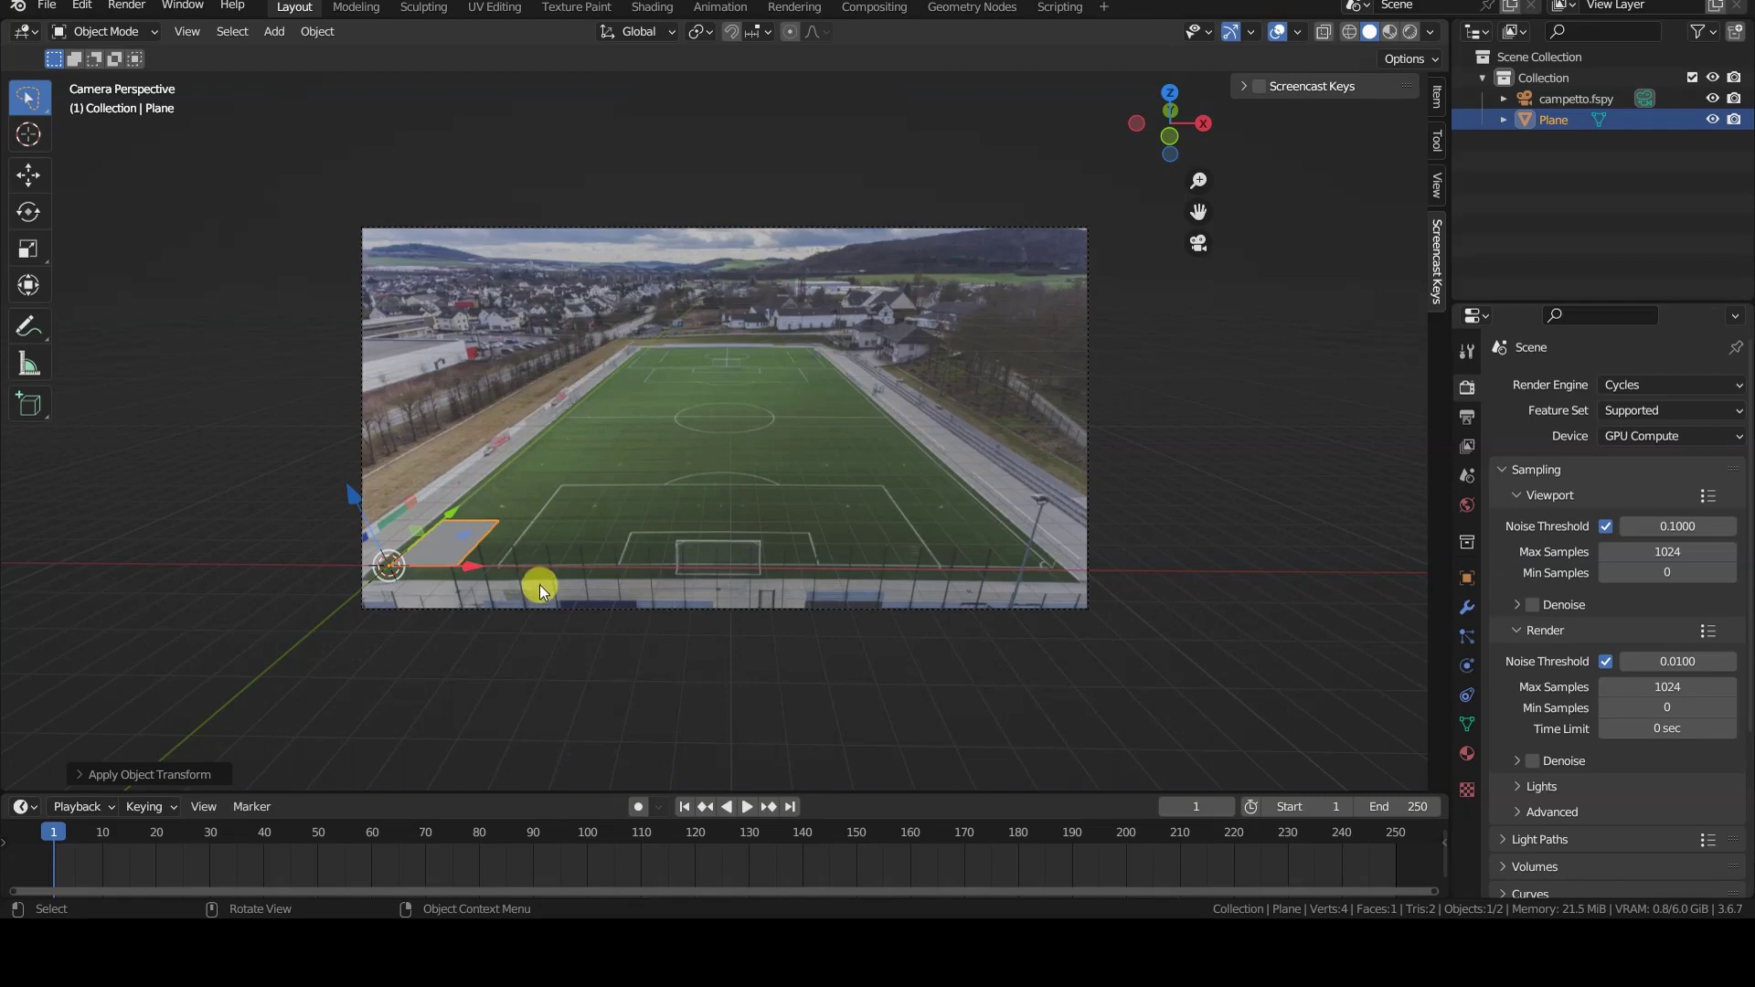
Scale the plane along X and Y so it covers the soccer field in the photo
key(s)
key(x)
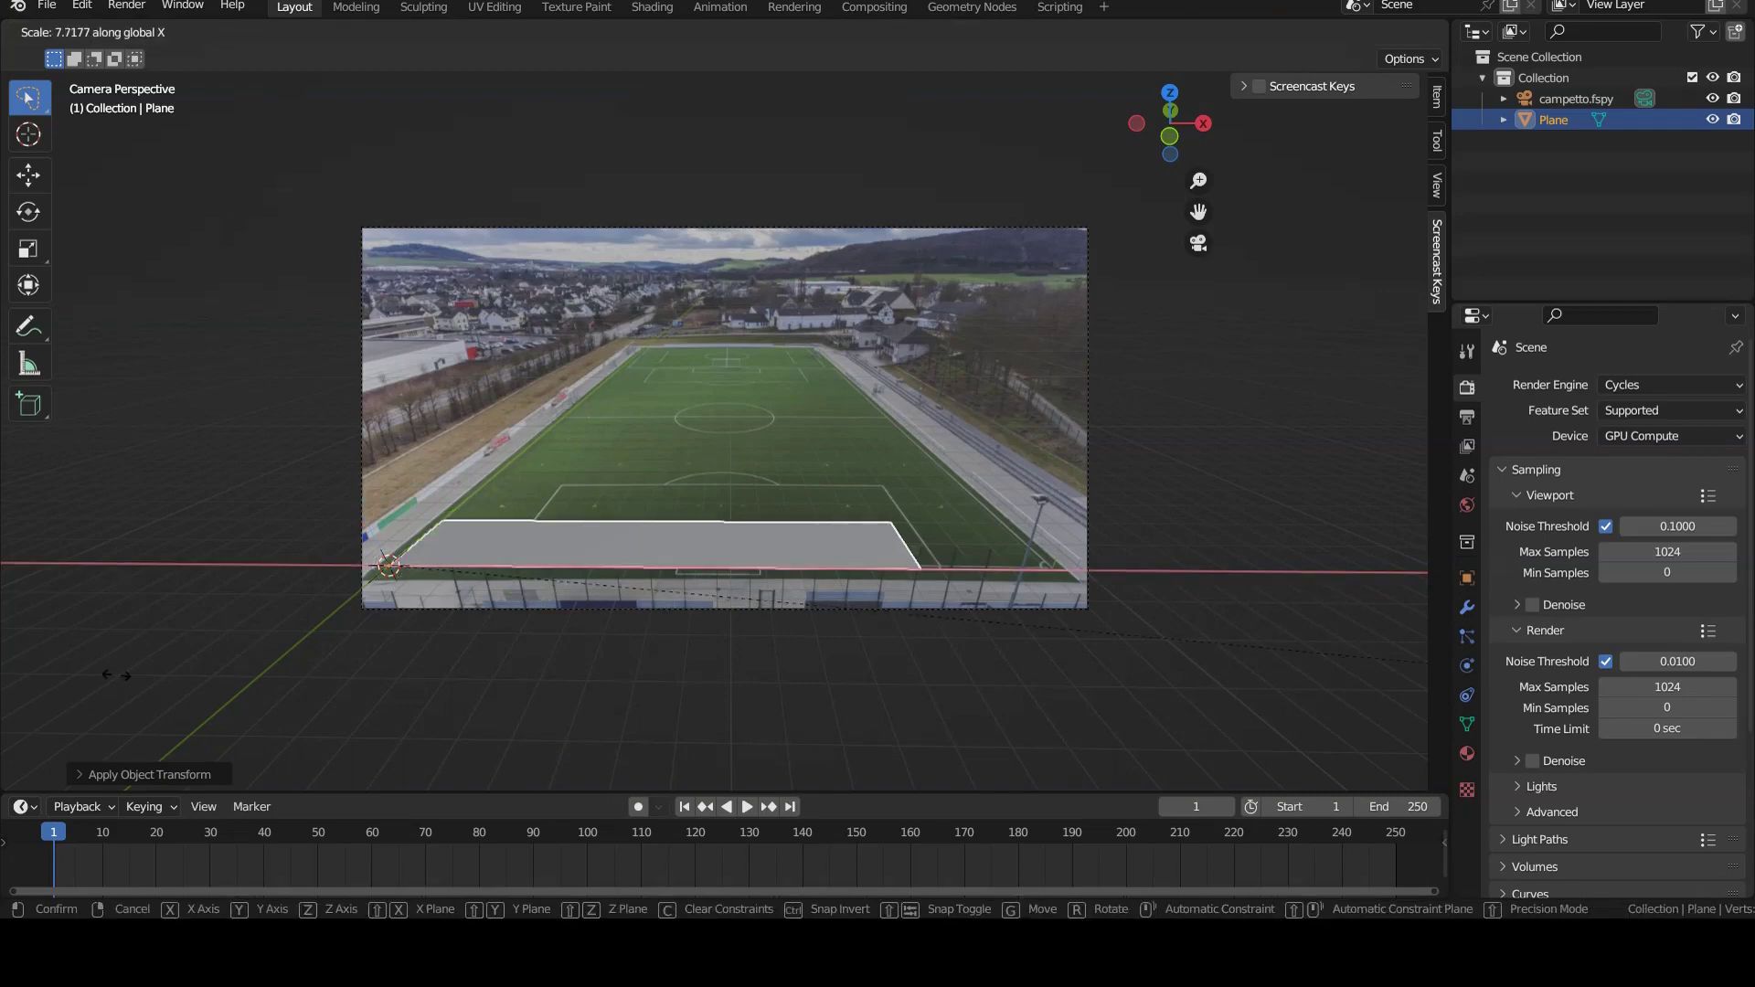
click(388, 674)
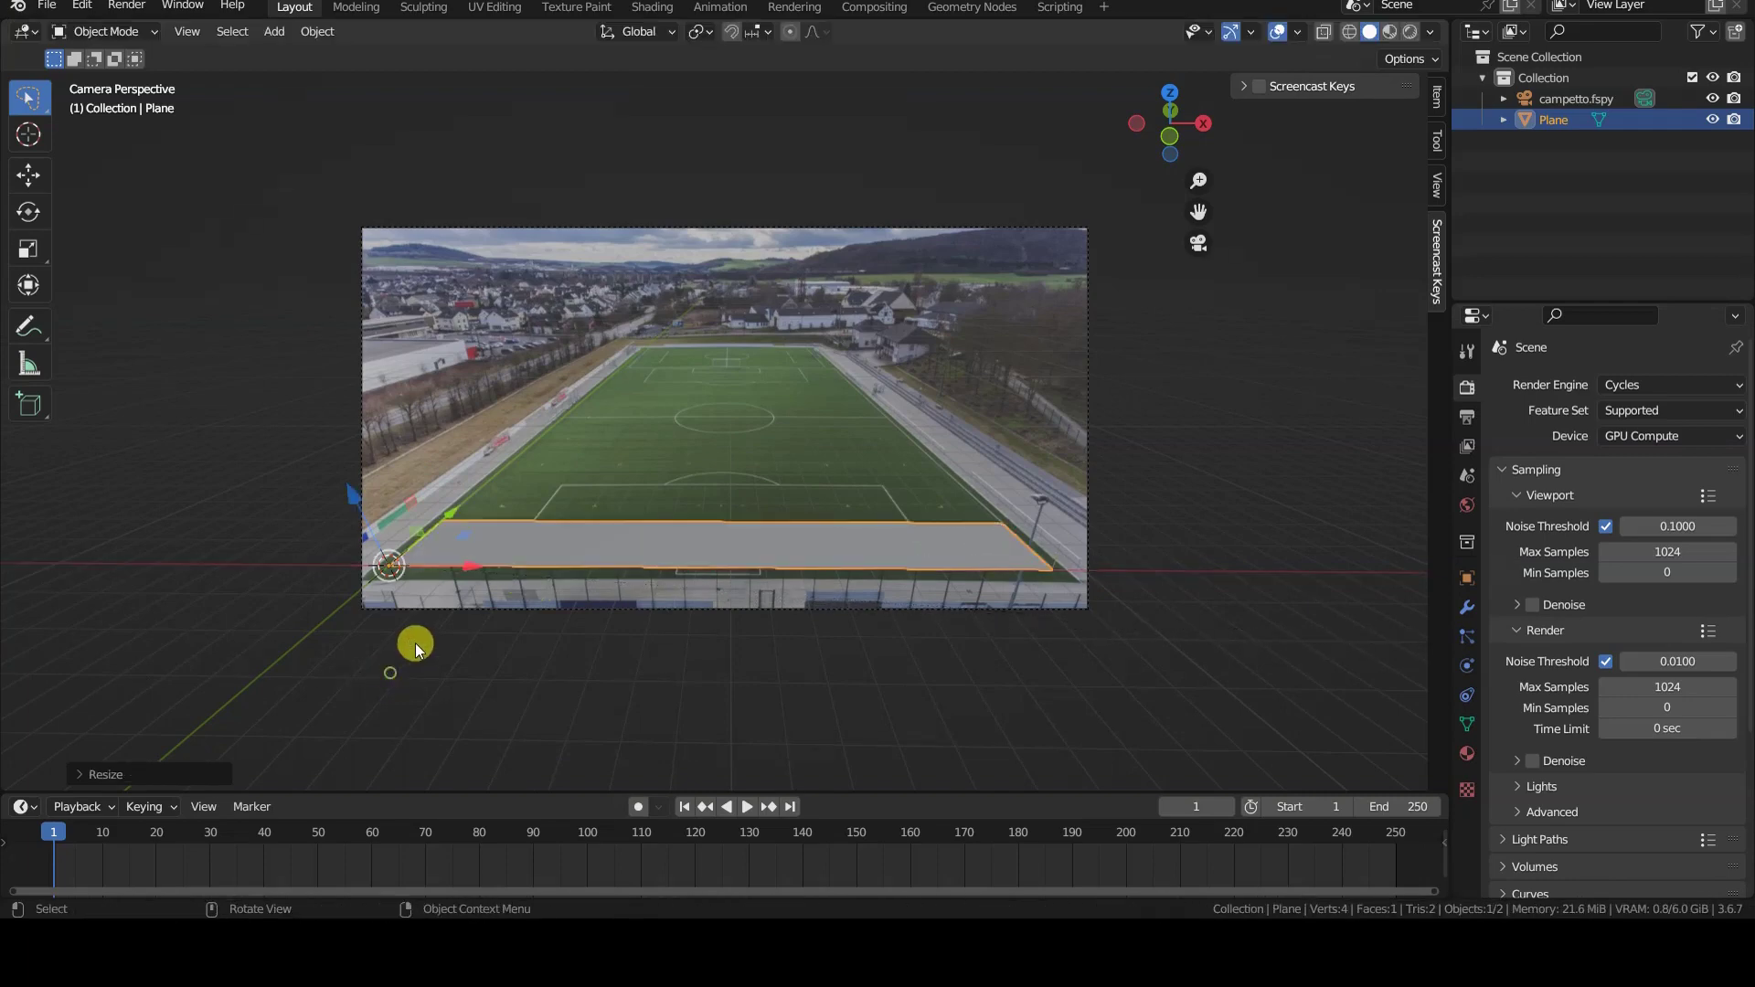
scroll(429, 631, up, 3)
scroll(428, 631, up, 2)
key(s)
key(y)
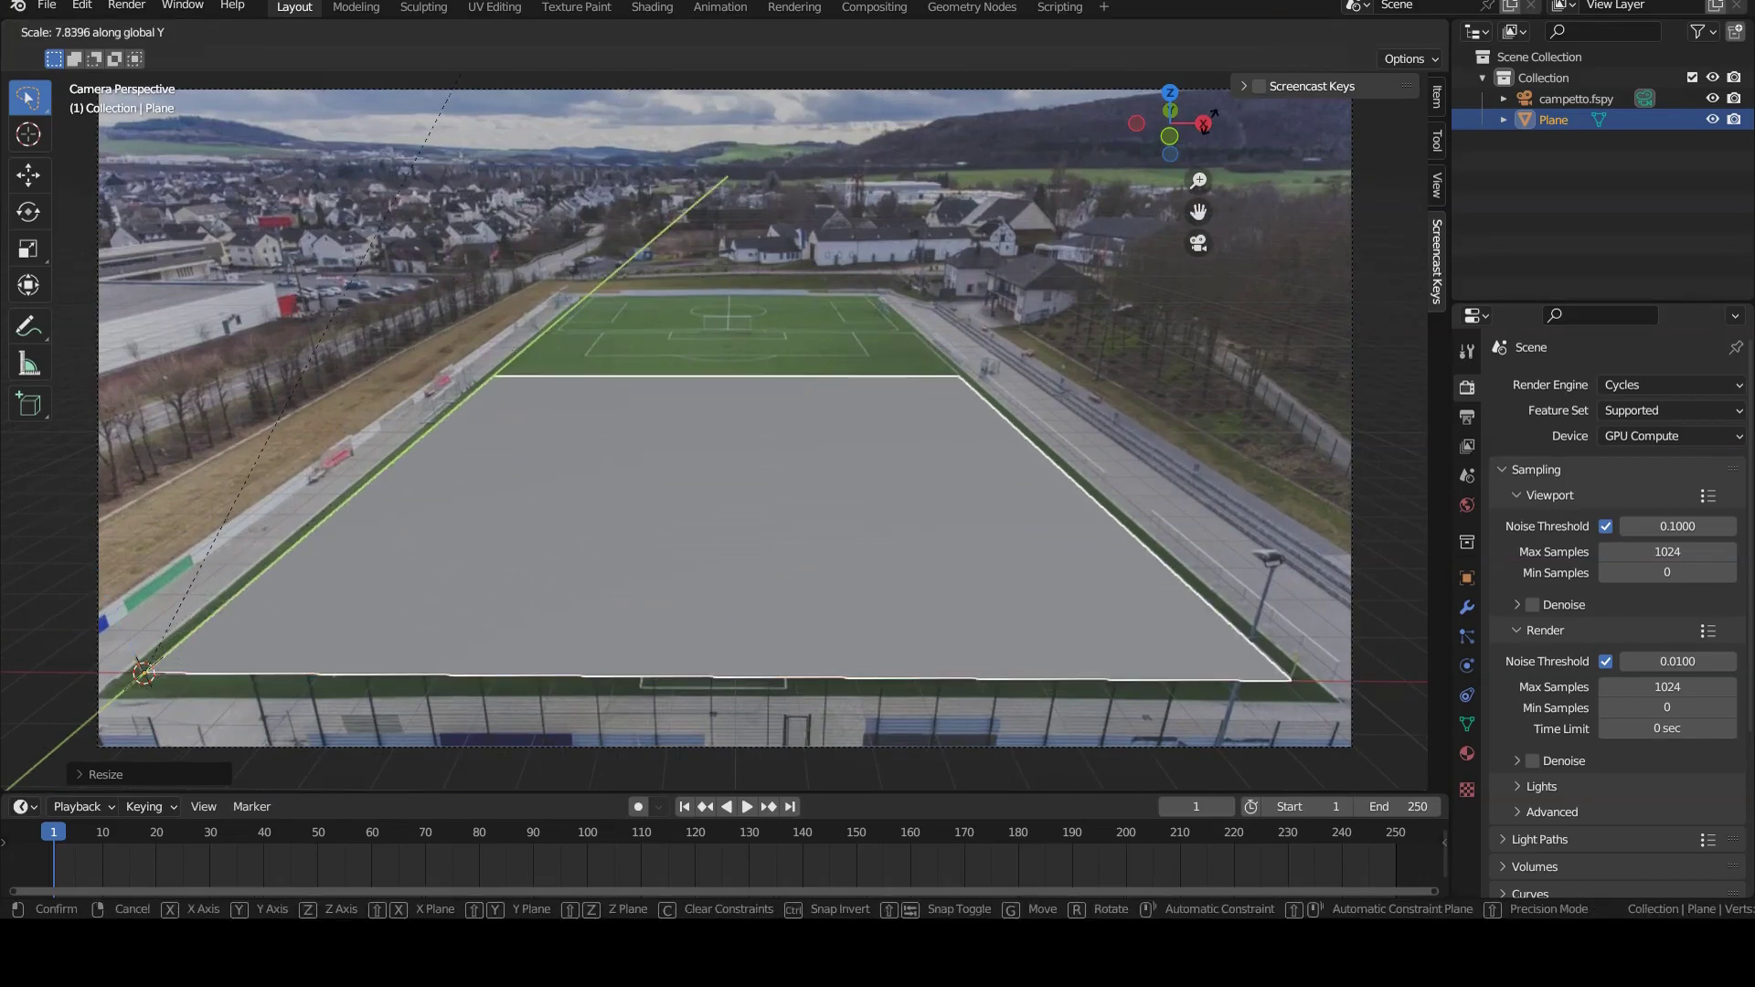
click(1363, 589)
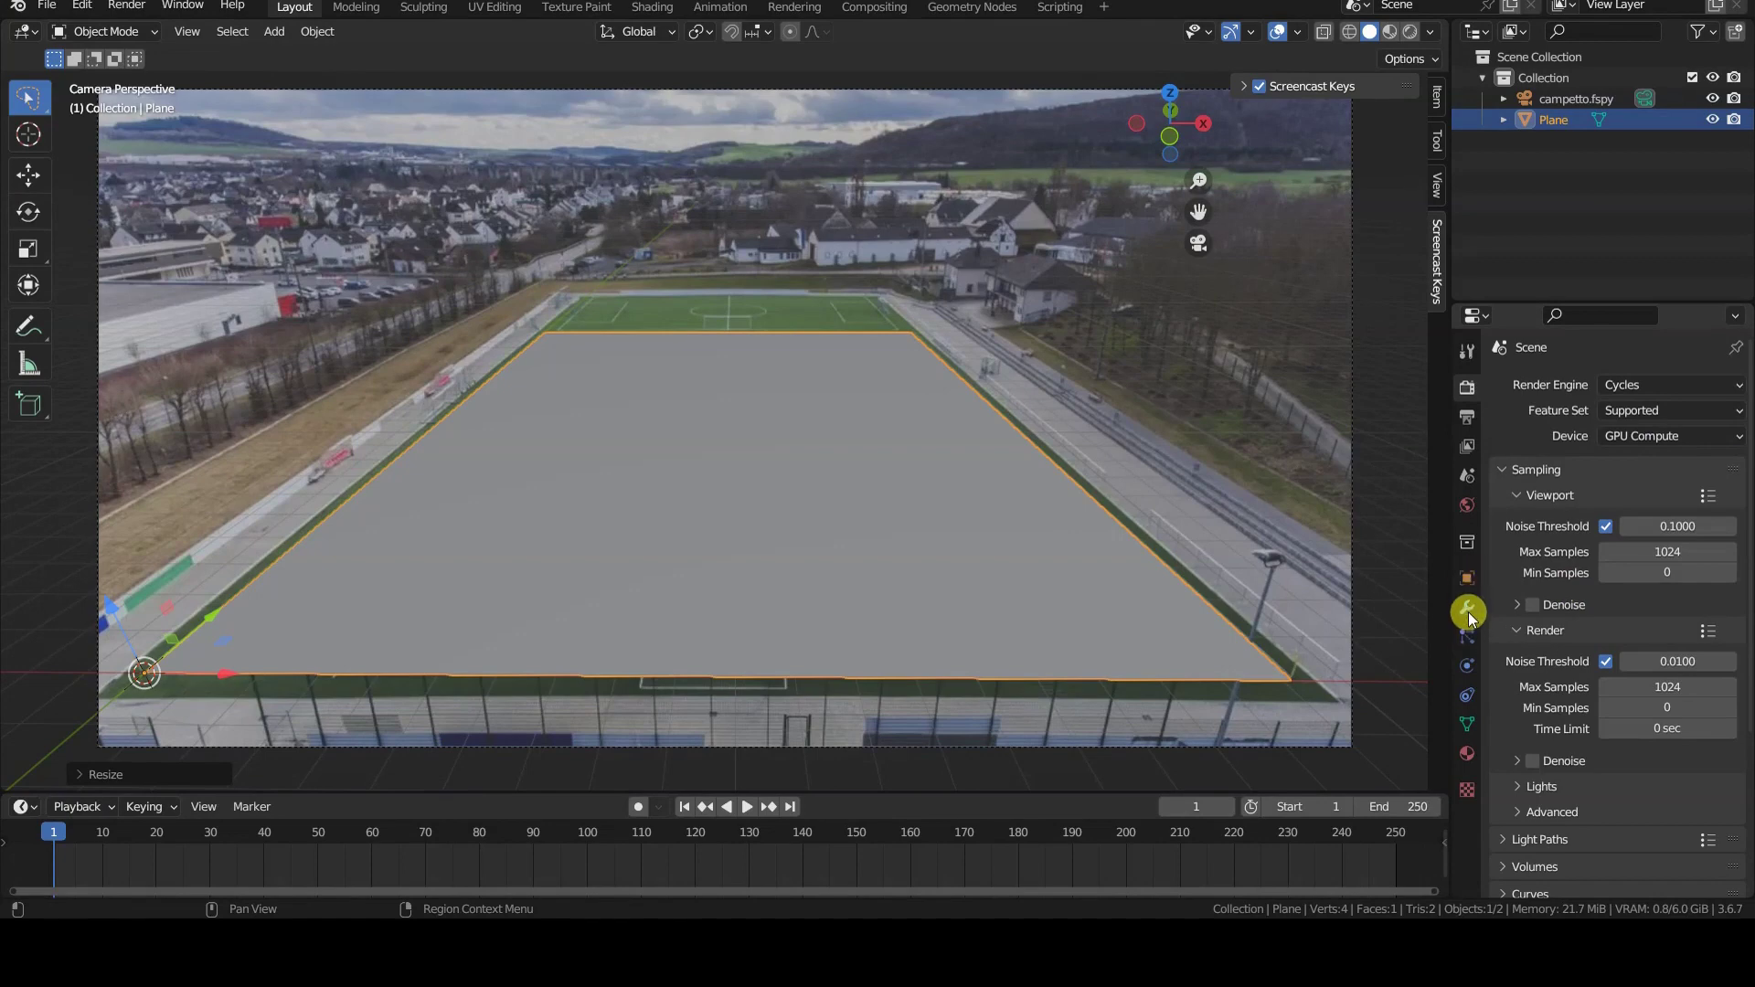
Give the plane's material the campetto.fspy image as base colour and view it rendered
click(1467, 752)
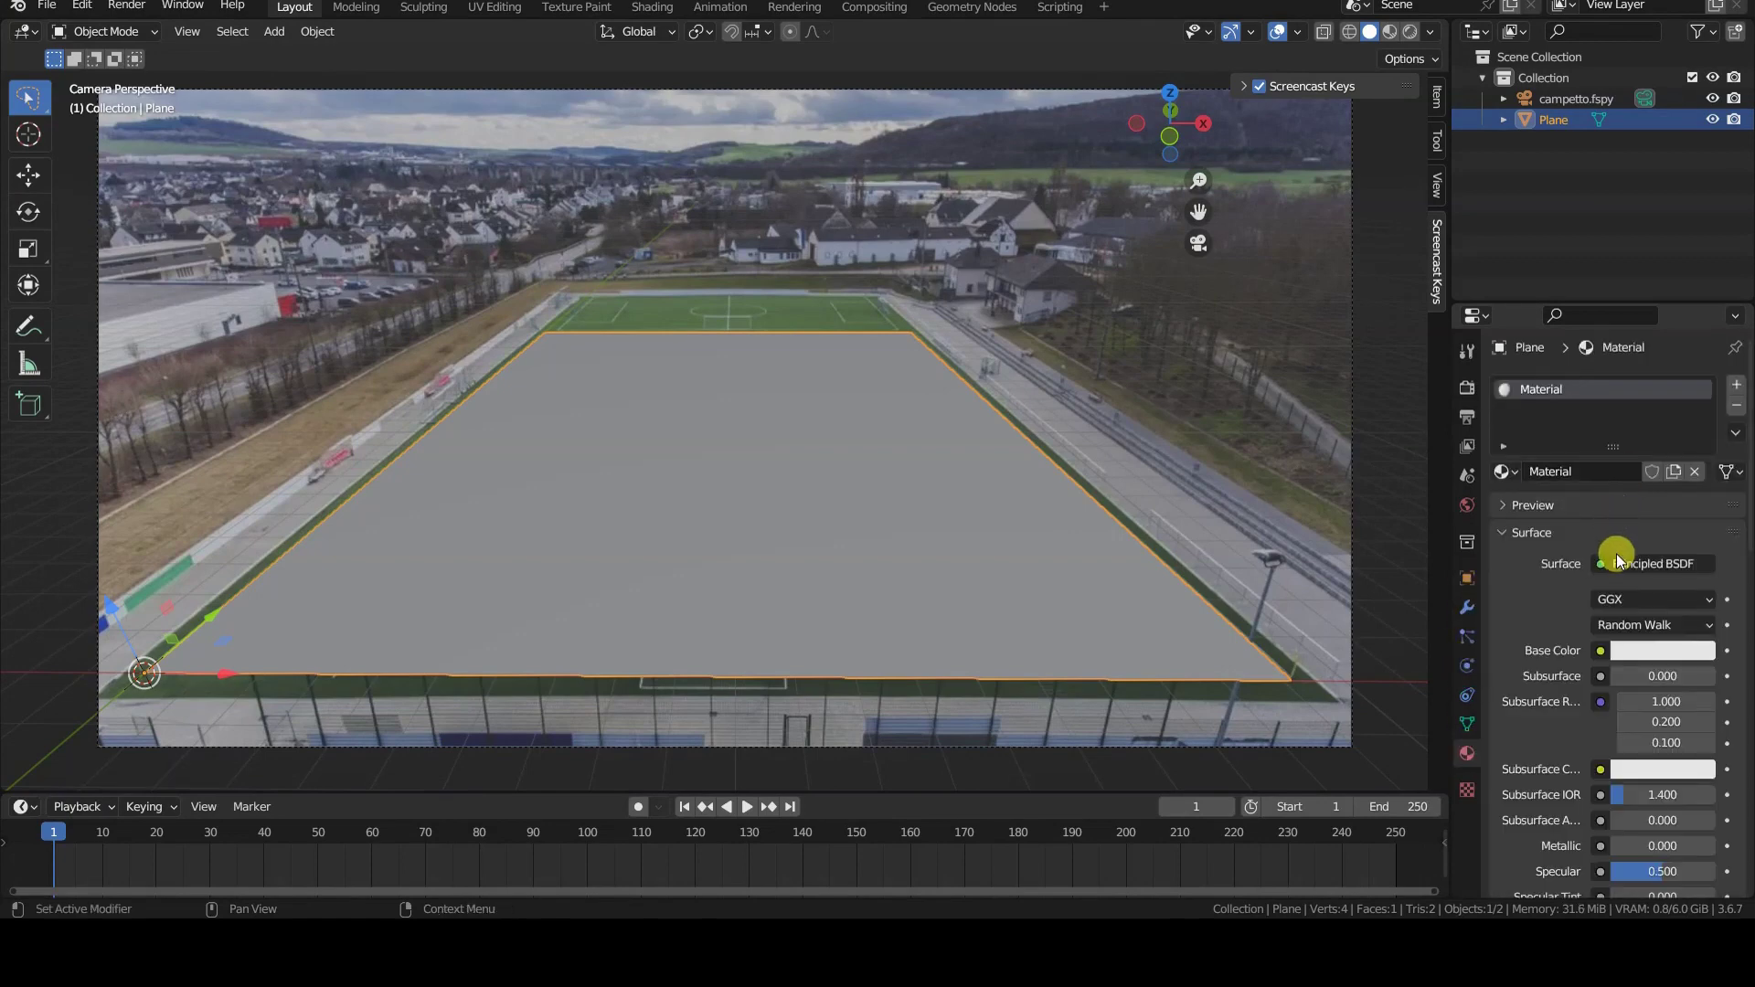
click(1601, 649)
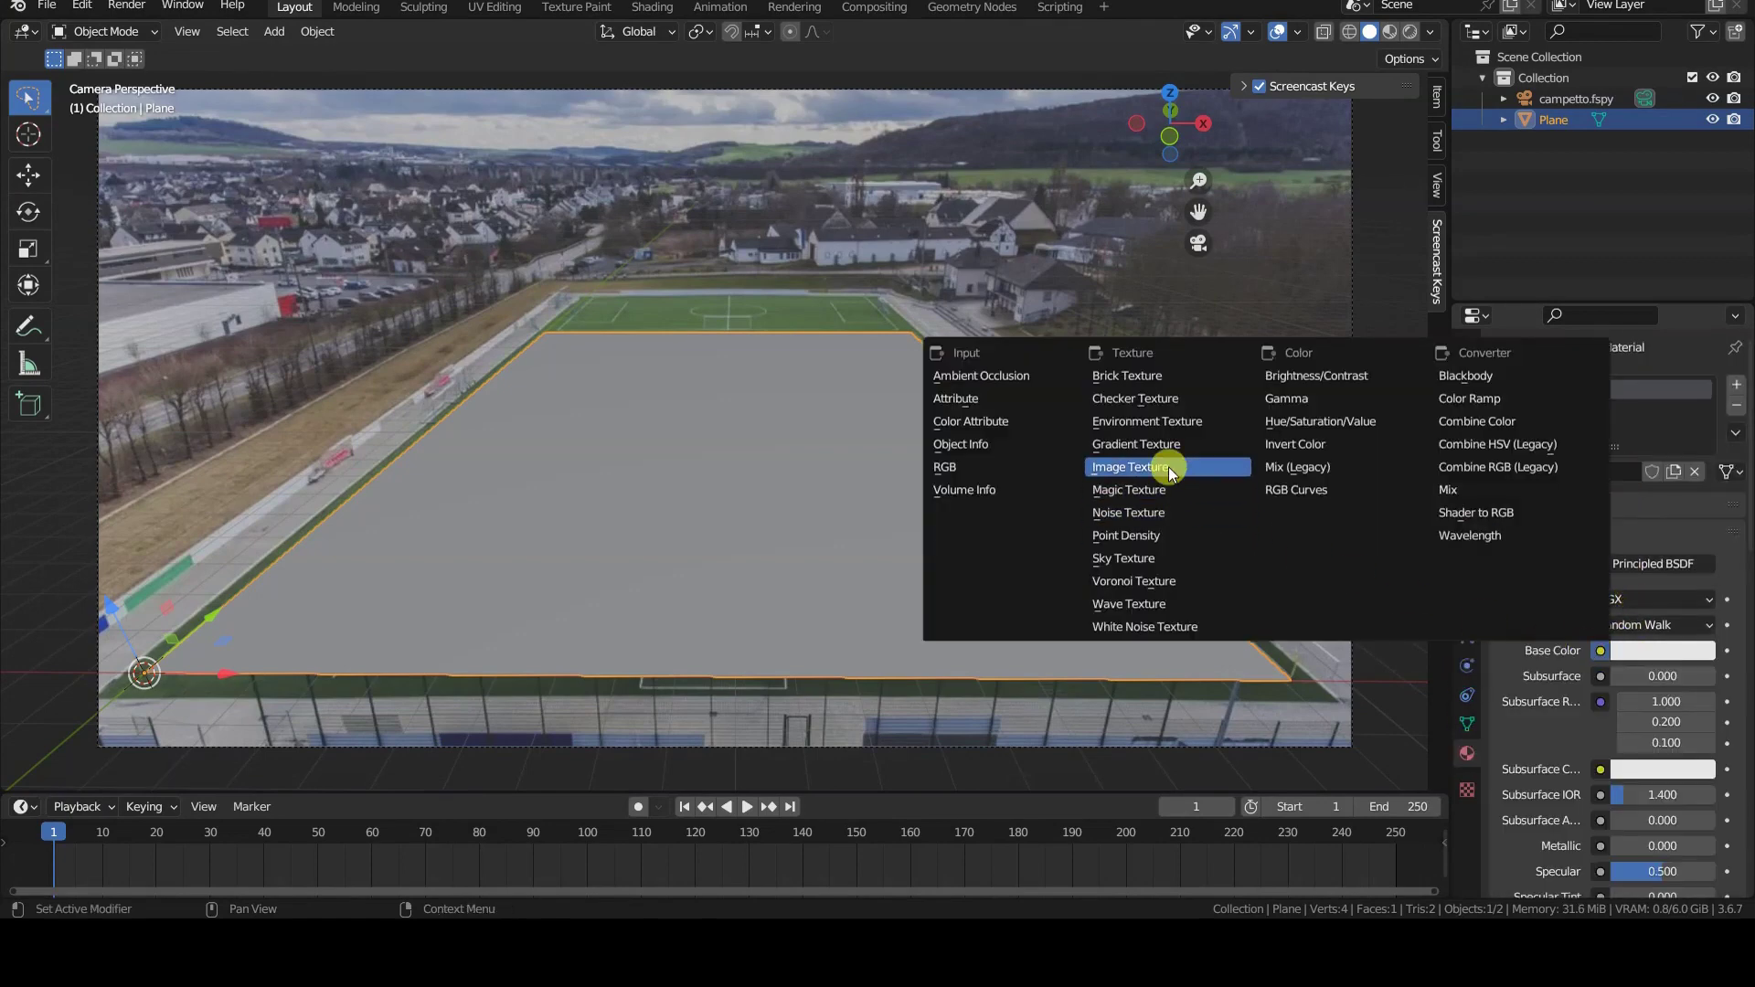
click(1128, 466)
click(1513, 676)
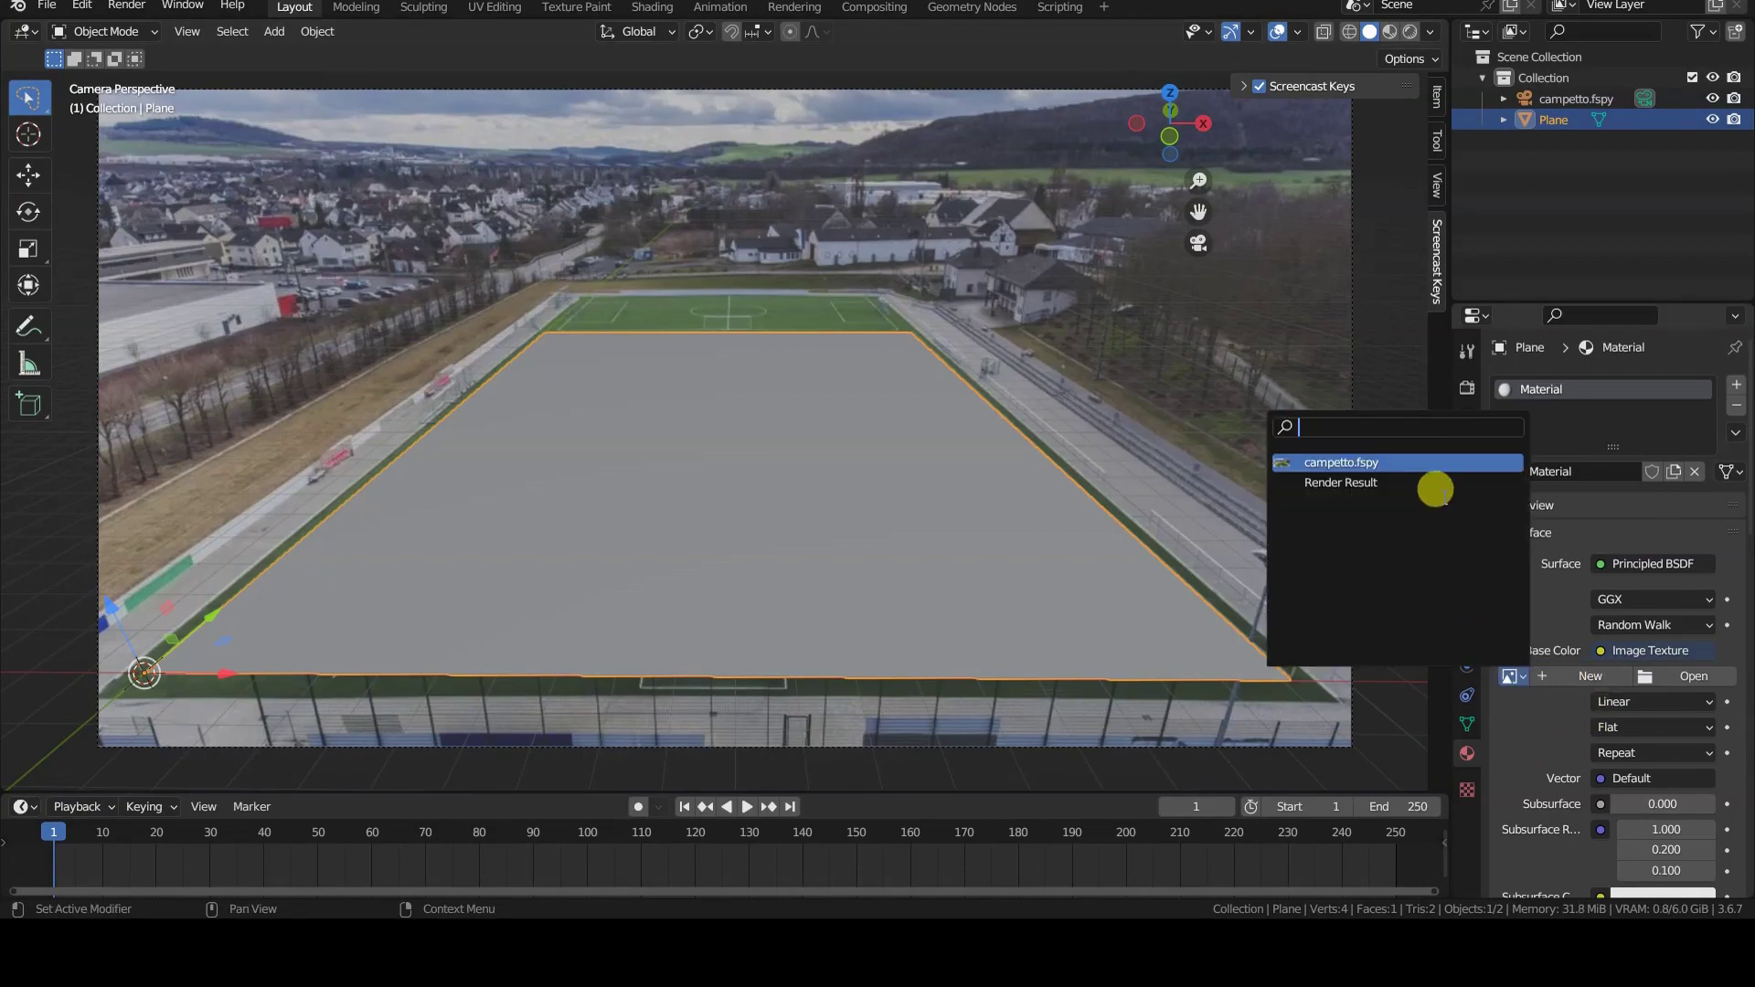
click(1426, 462)
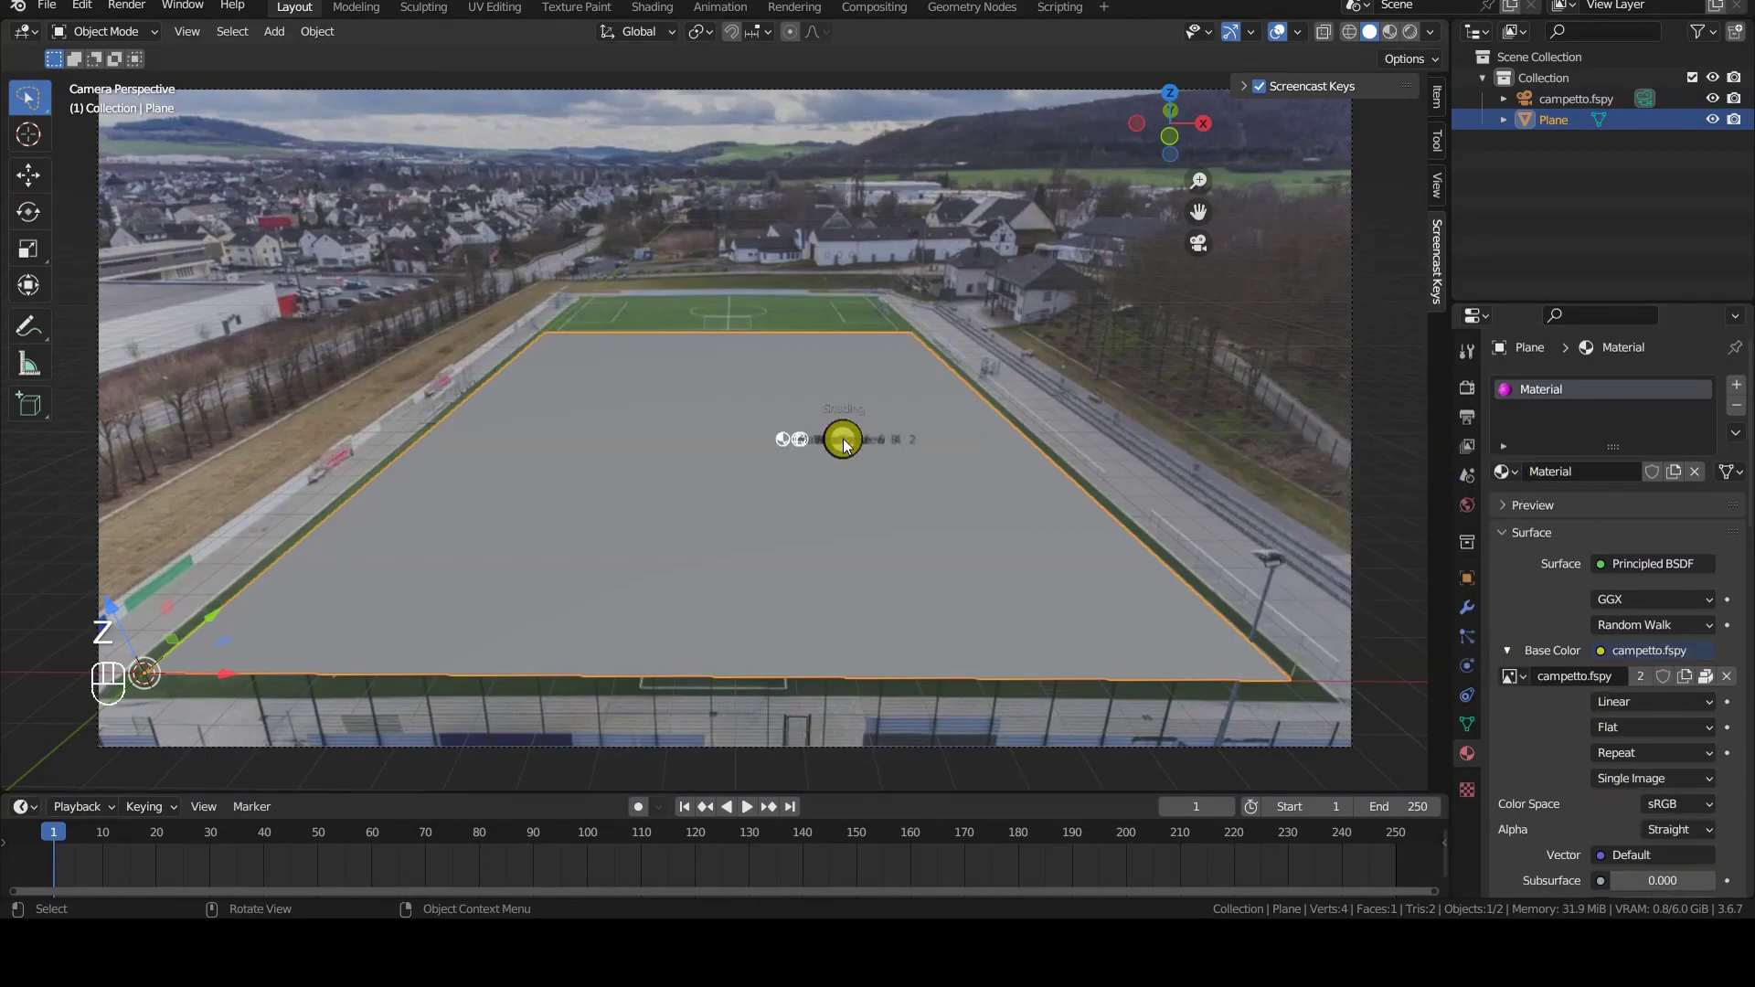
key(z)
click(891, 332)
middle_drag(786, 465, 782, 491)
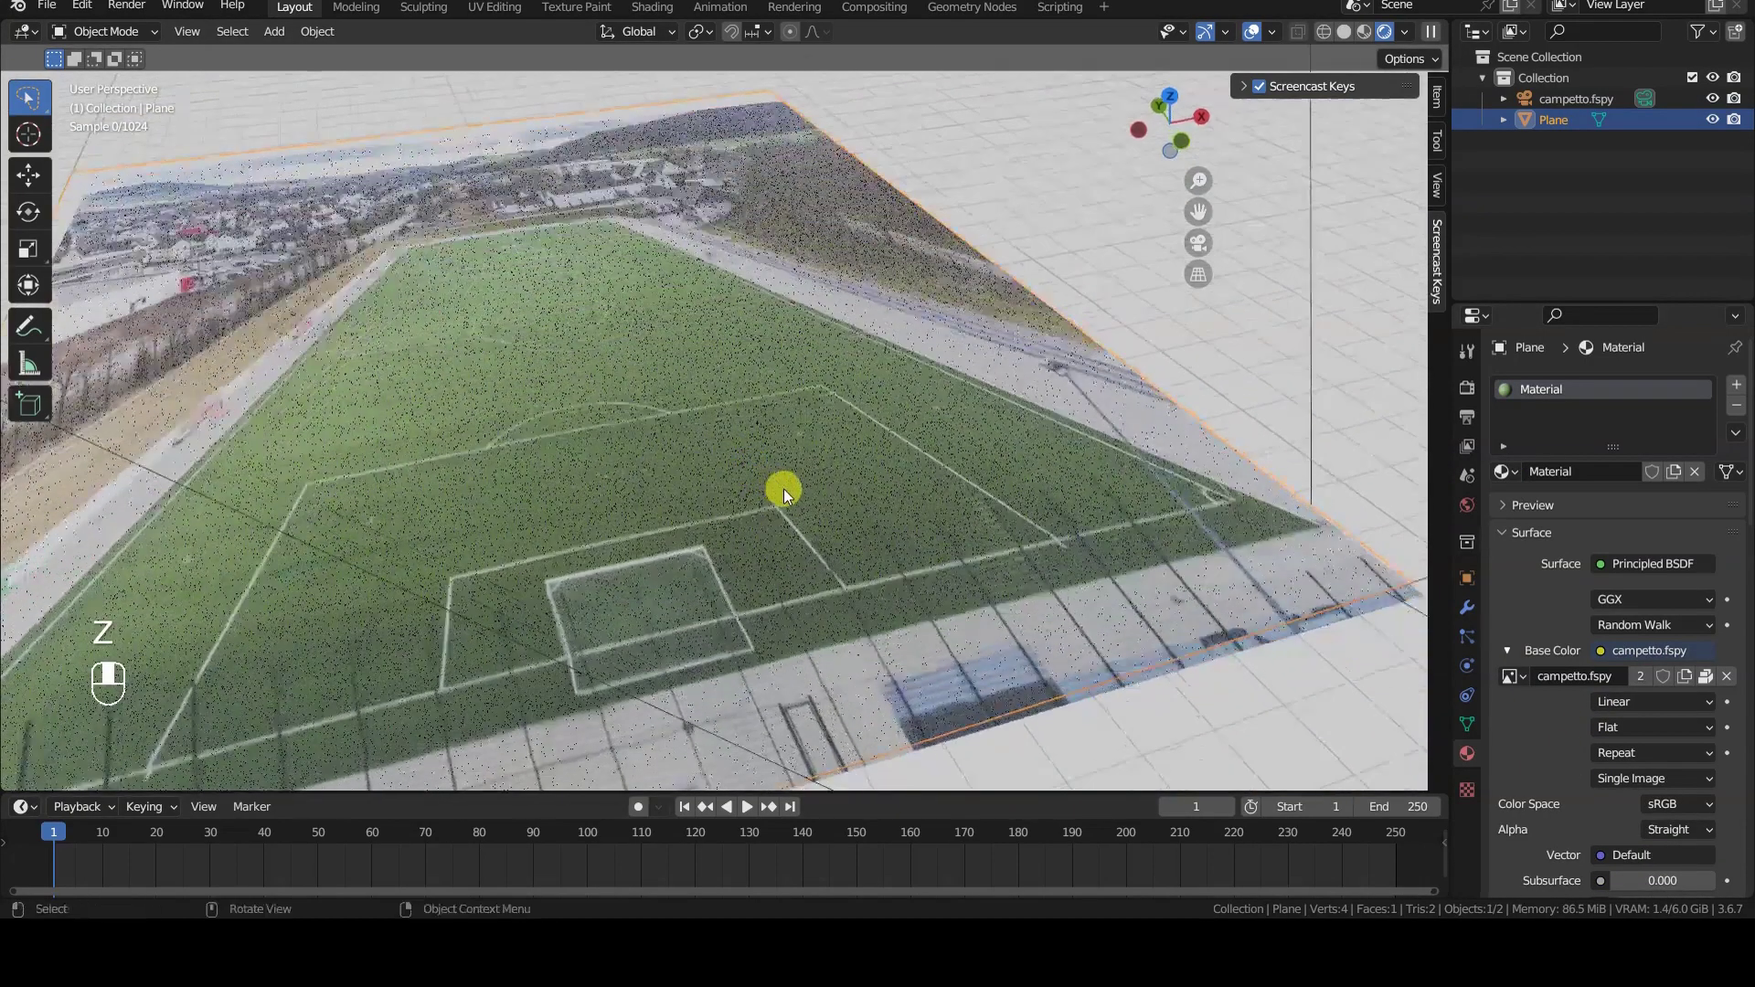
scroll(783, 489, down, 3)
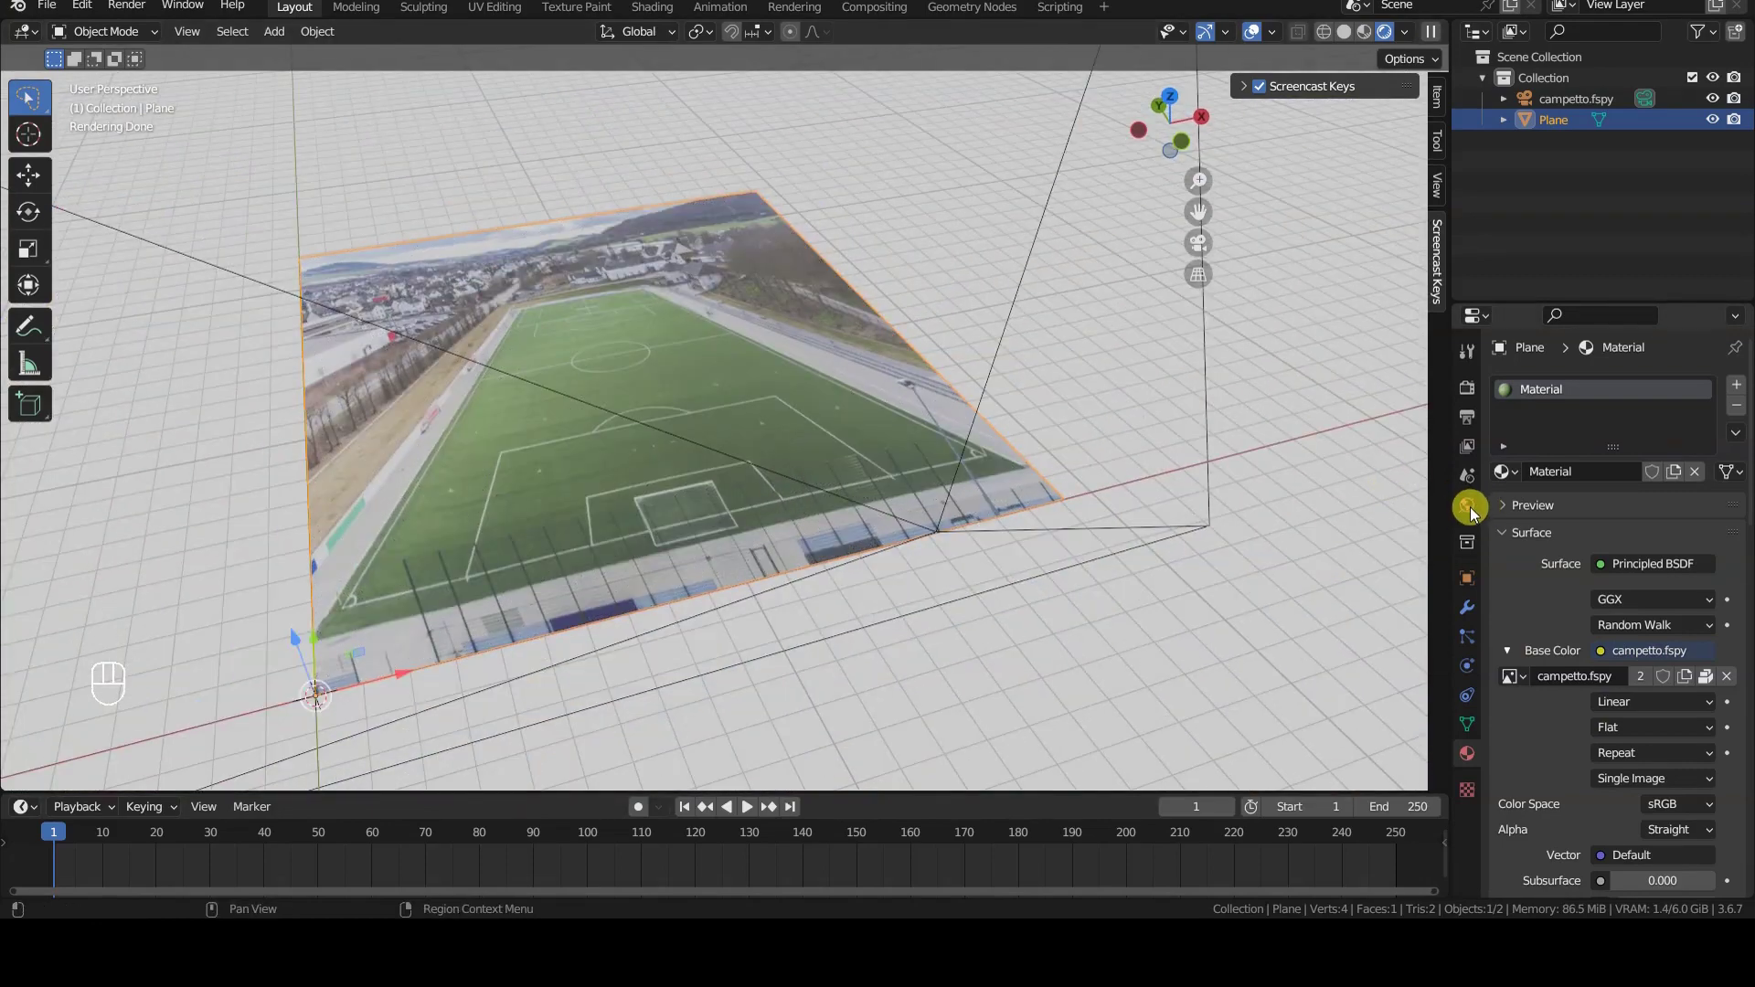
Enable Film > Transparent in Render Properties and return to the camera view
click(1470, 506)
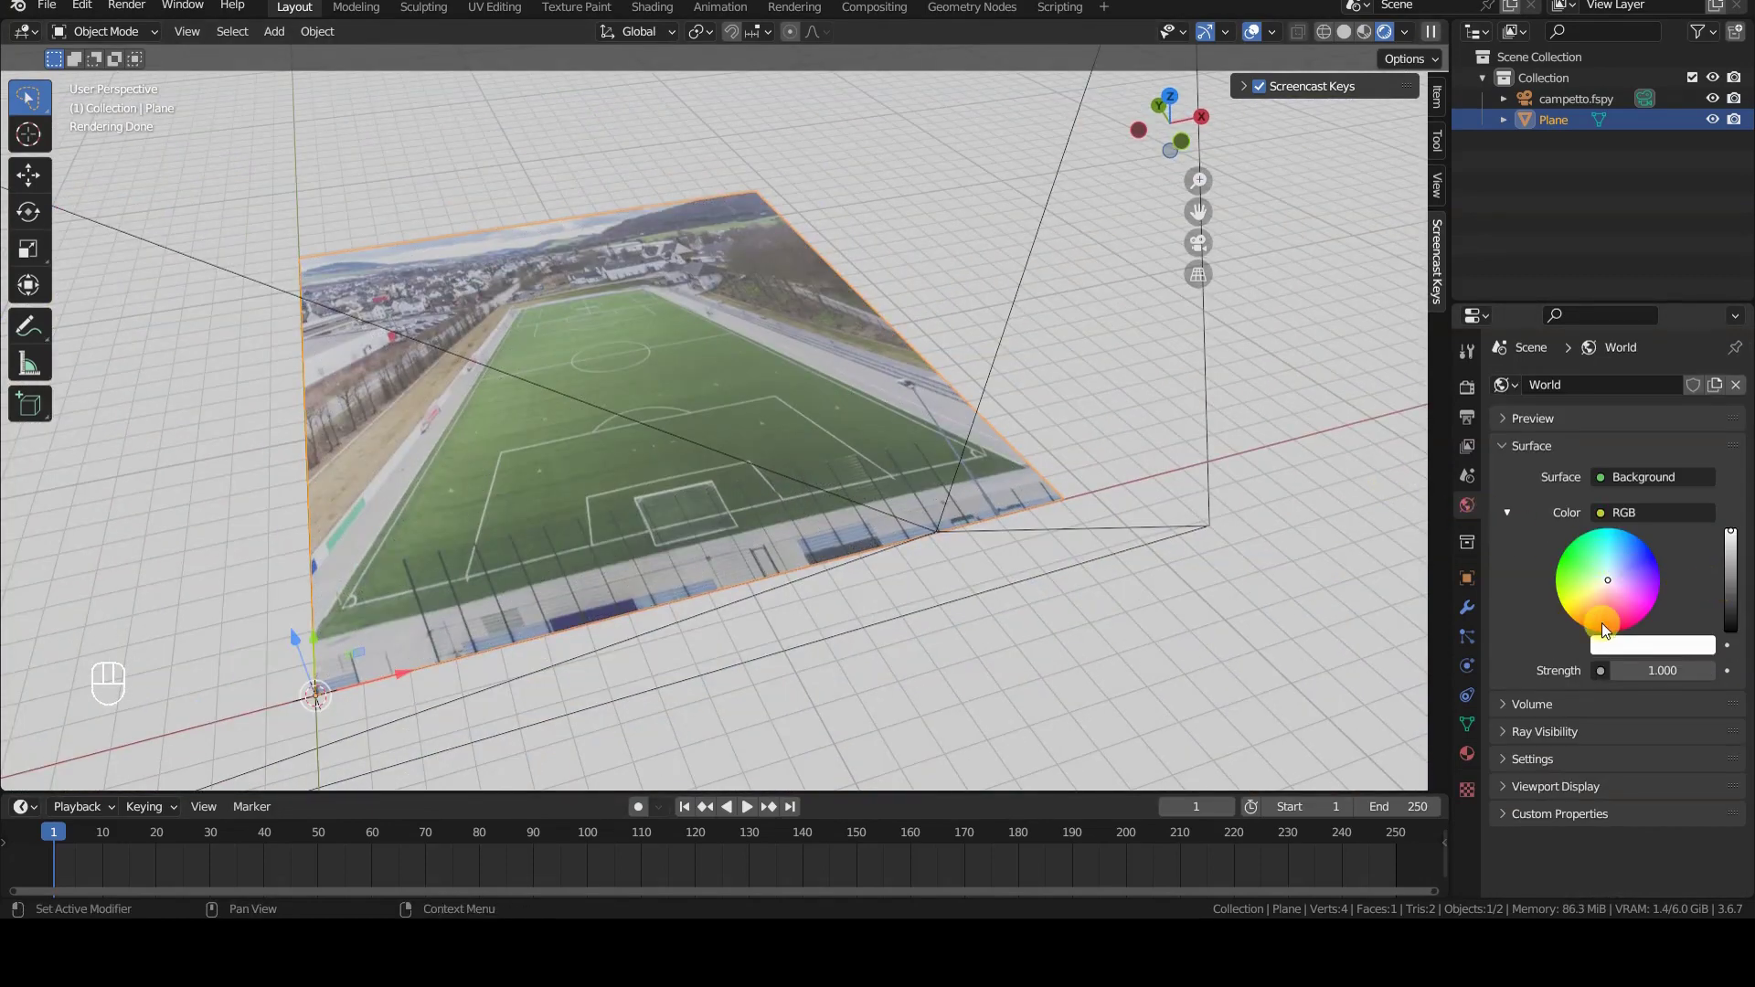
click(1467, 406)
scroll(1586, 766, down, 5)
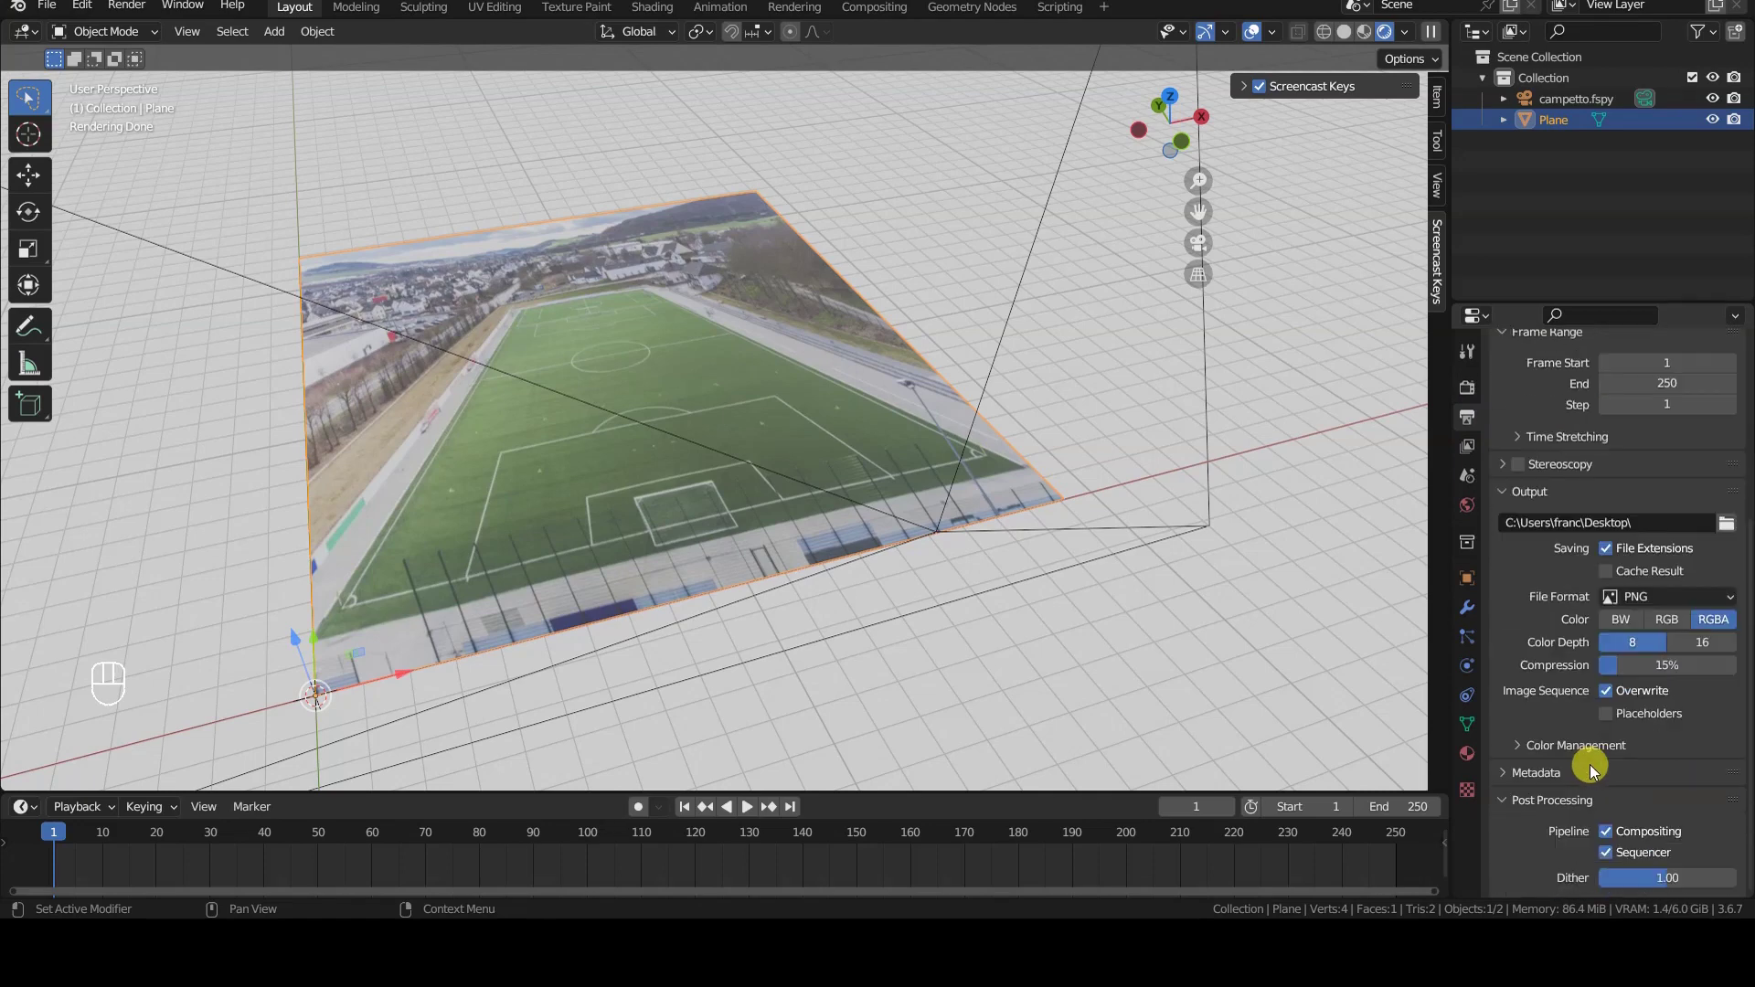
click(1470, 447)
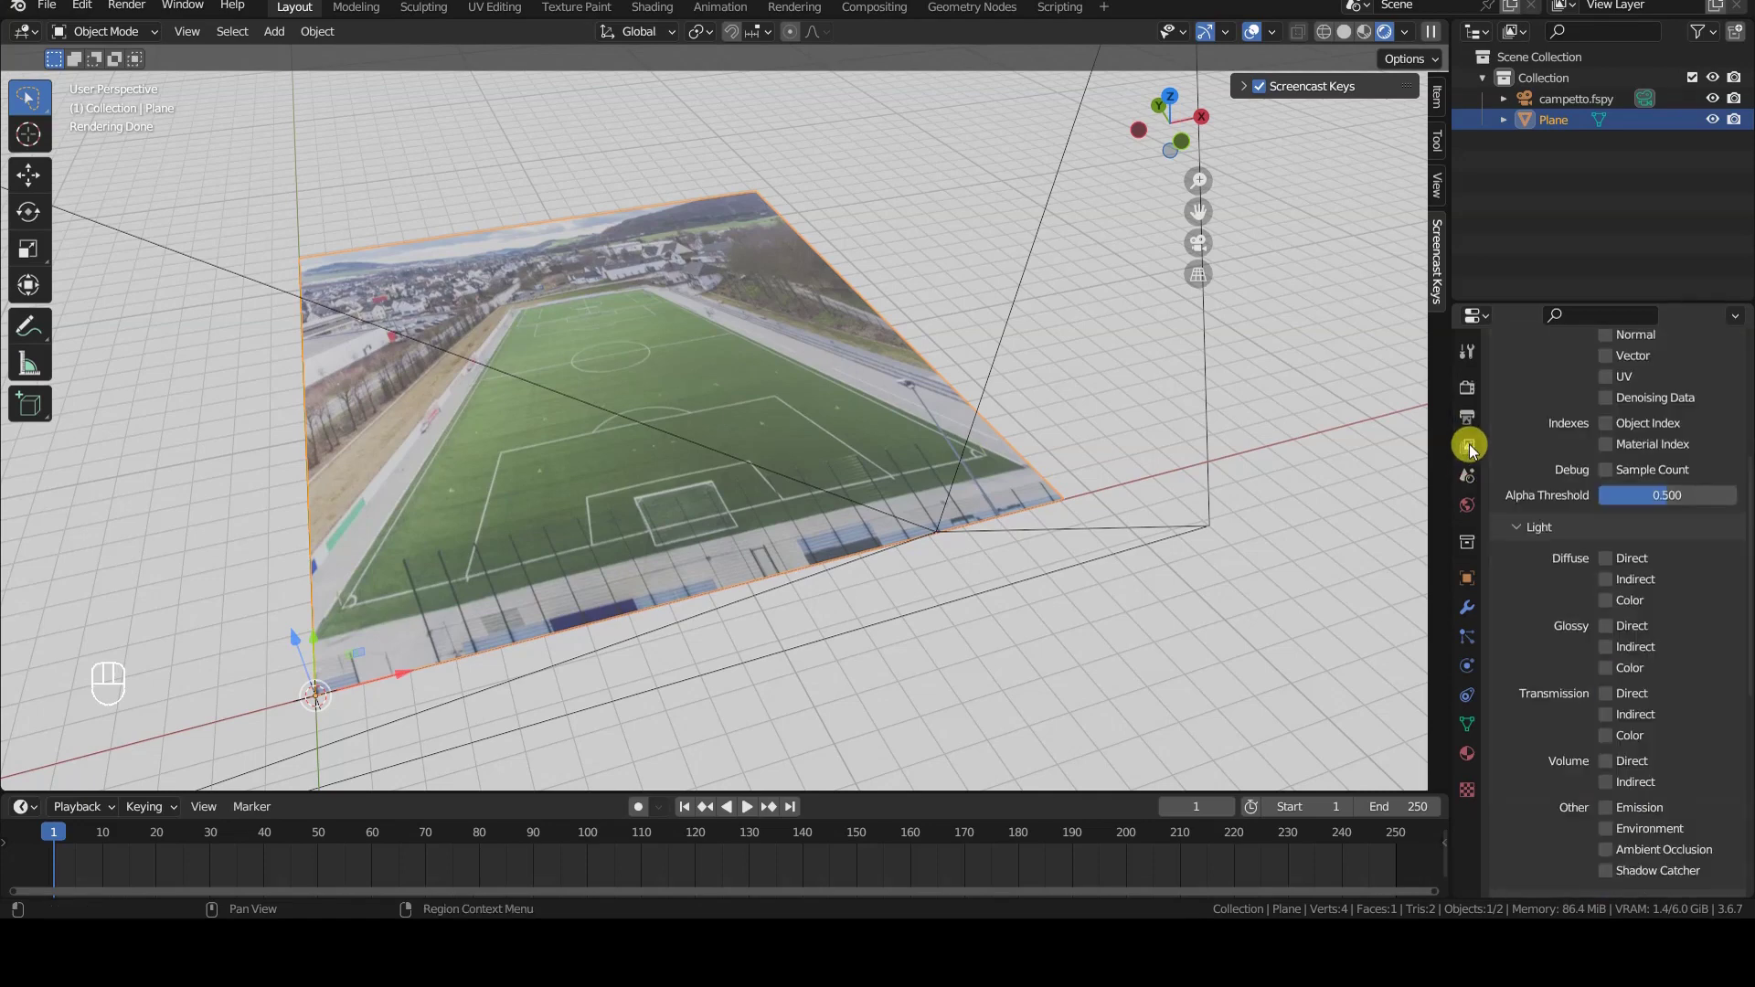
click(1467, 387)
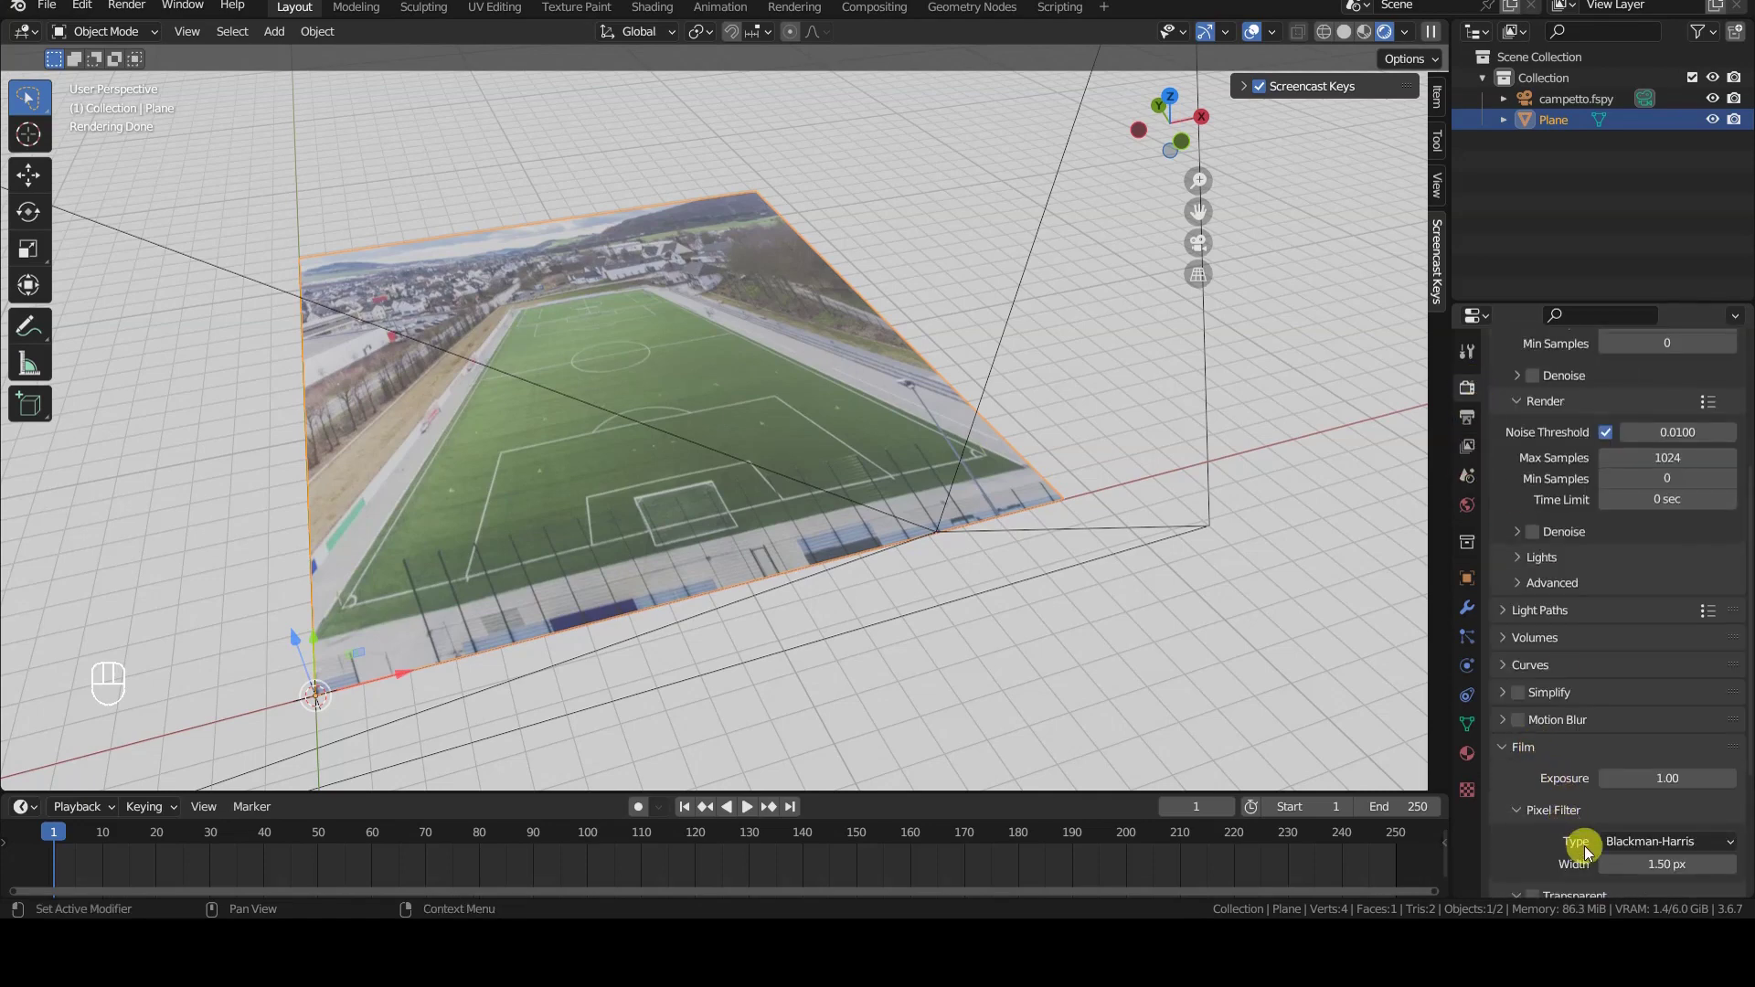
scroll(1584, 851, down, 3)
click(1532, 823)
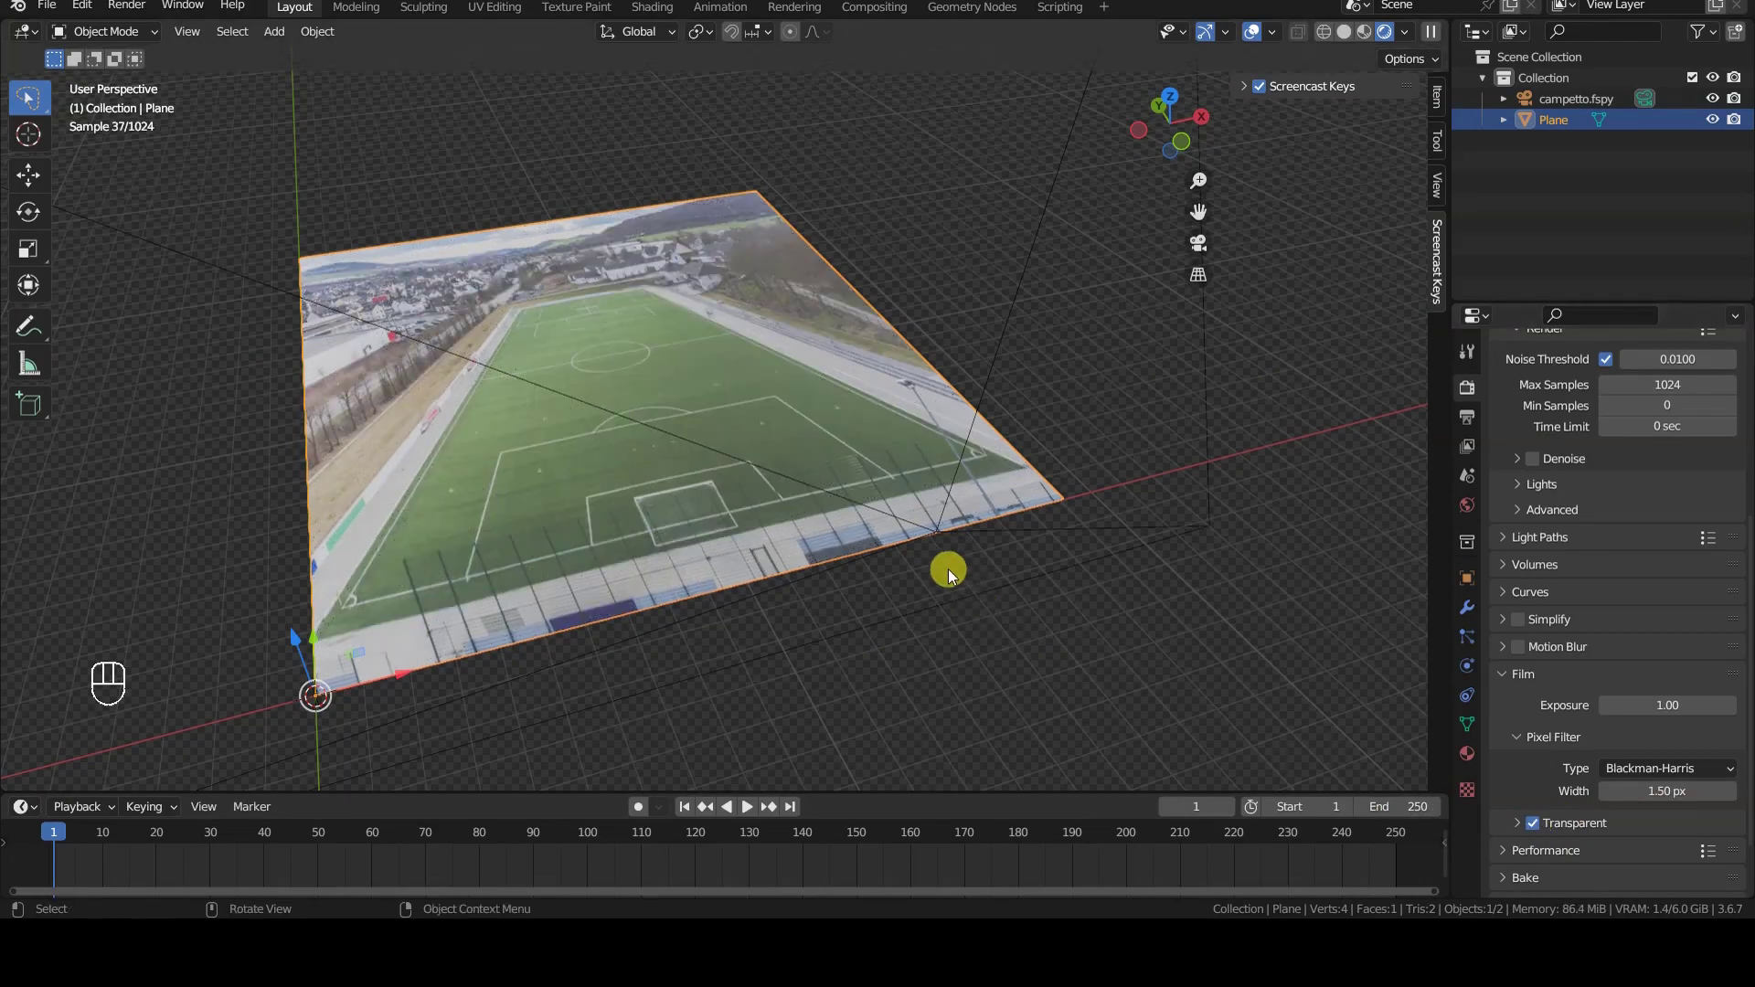
middle_drag(949, 571, 1111, 560)
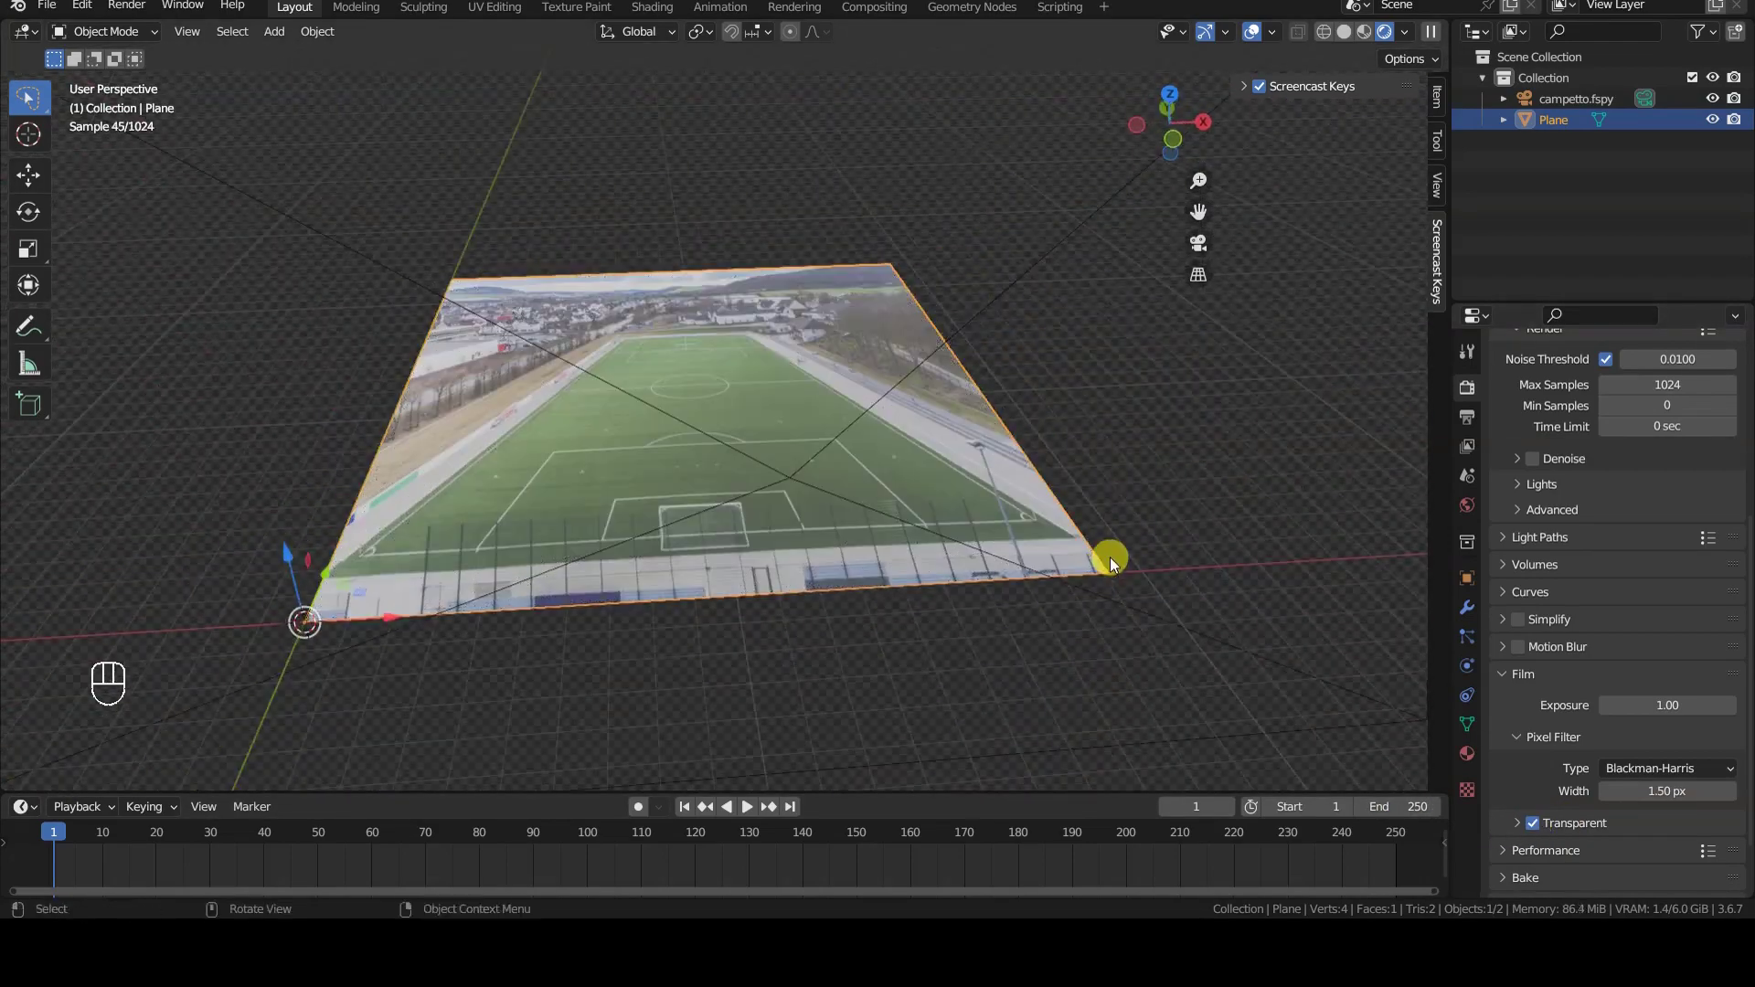
key(KP_0)
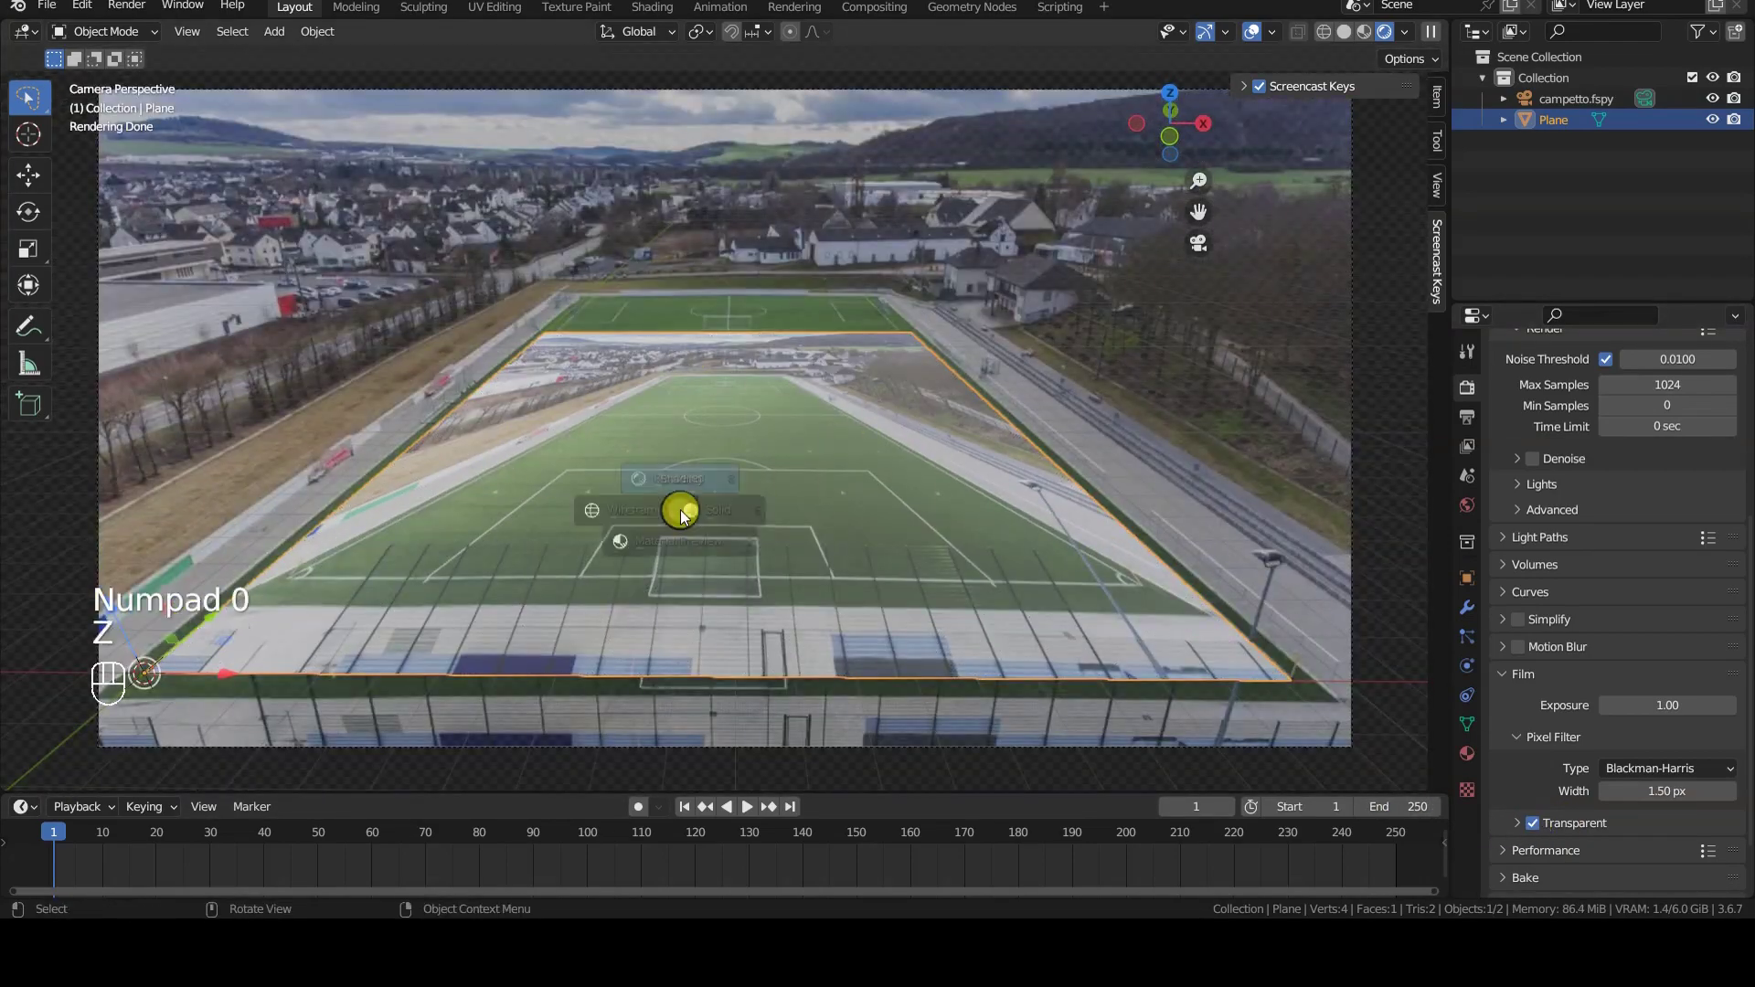
key(z)
Add a UV Project modifier to the plane with UVMap as its UV map
click(803, 509)
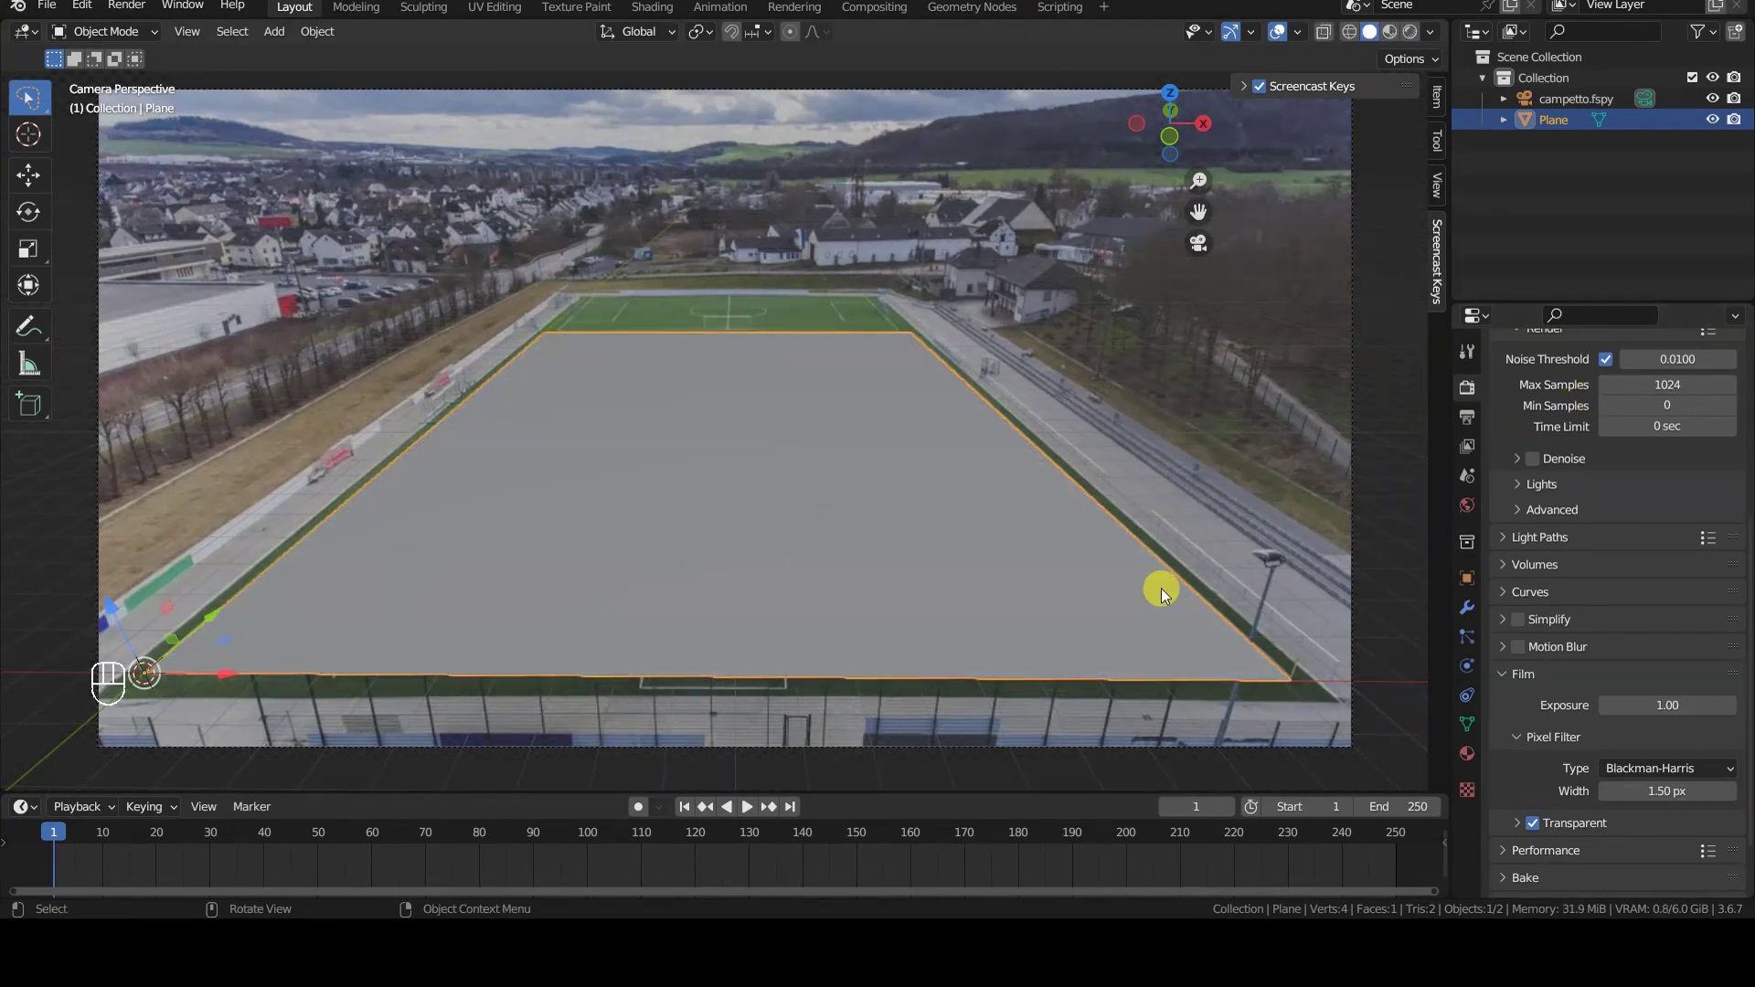
click(1466, 608)
click(1610, 384)
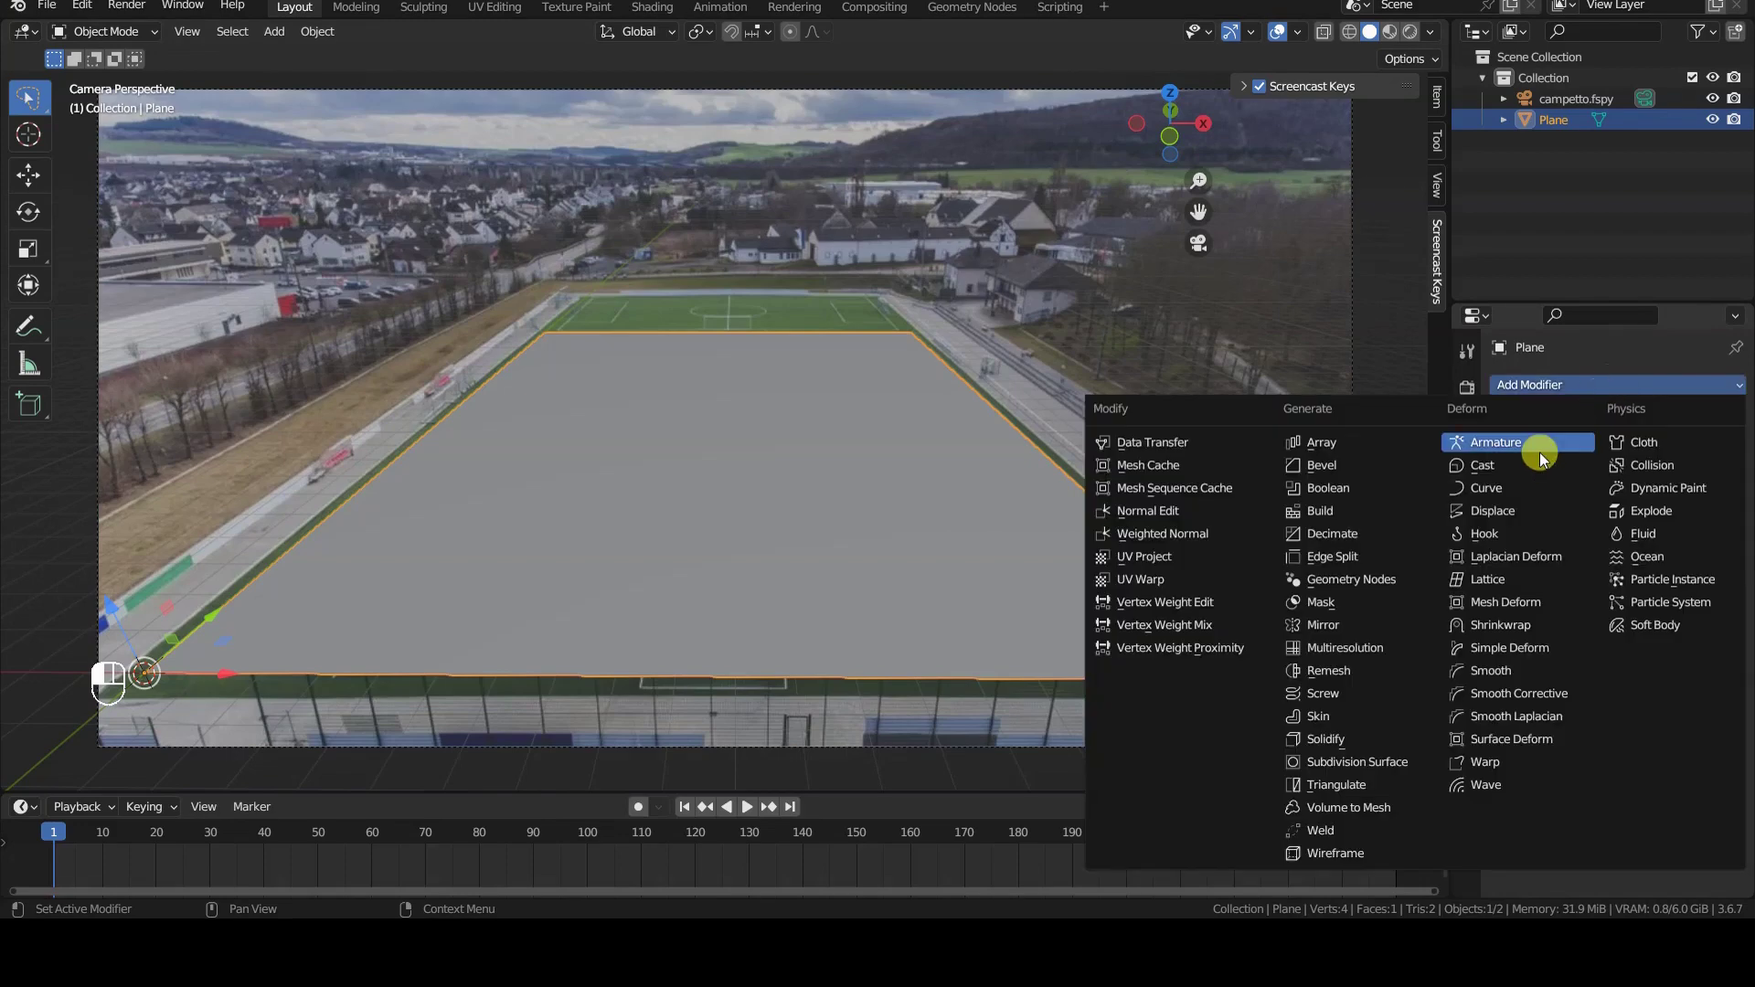
click(1205, 563)
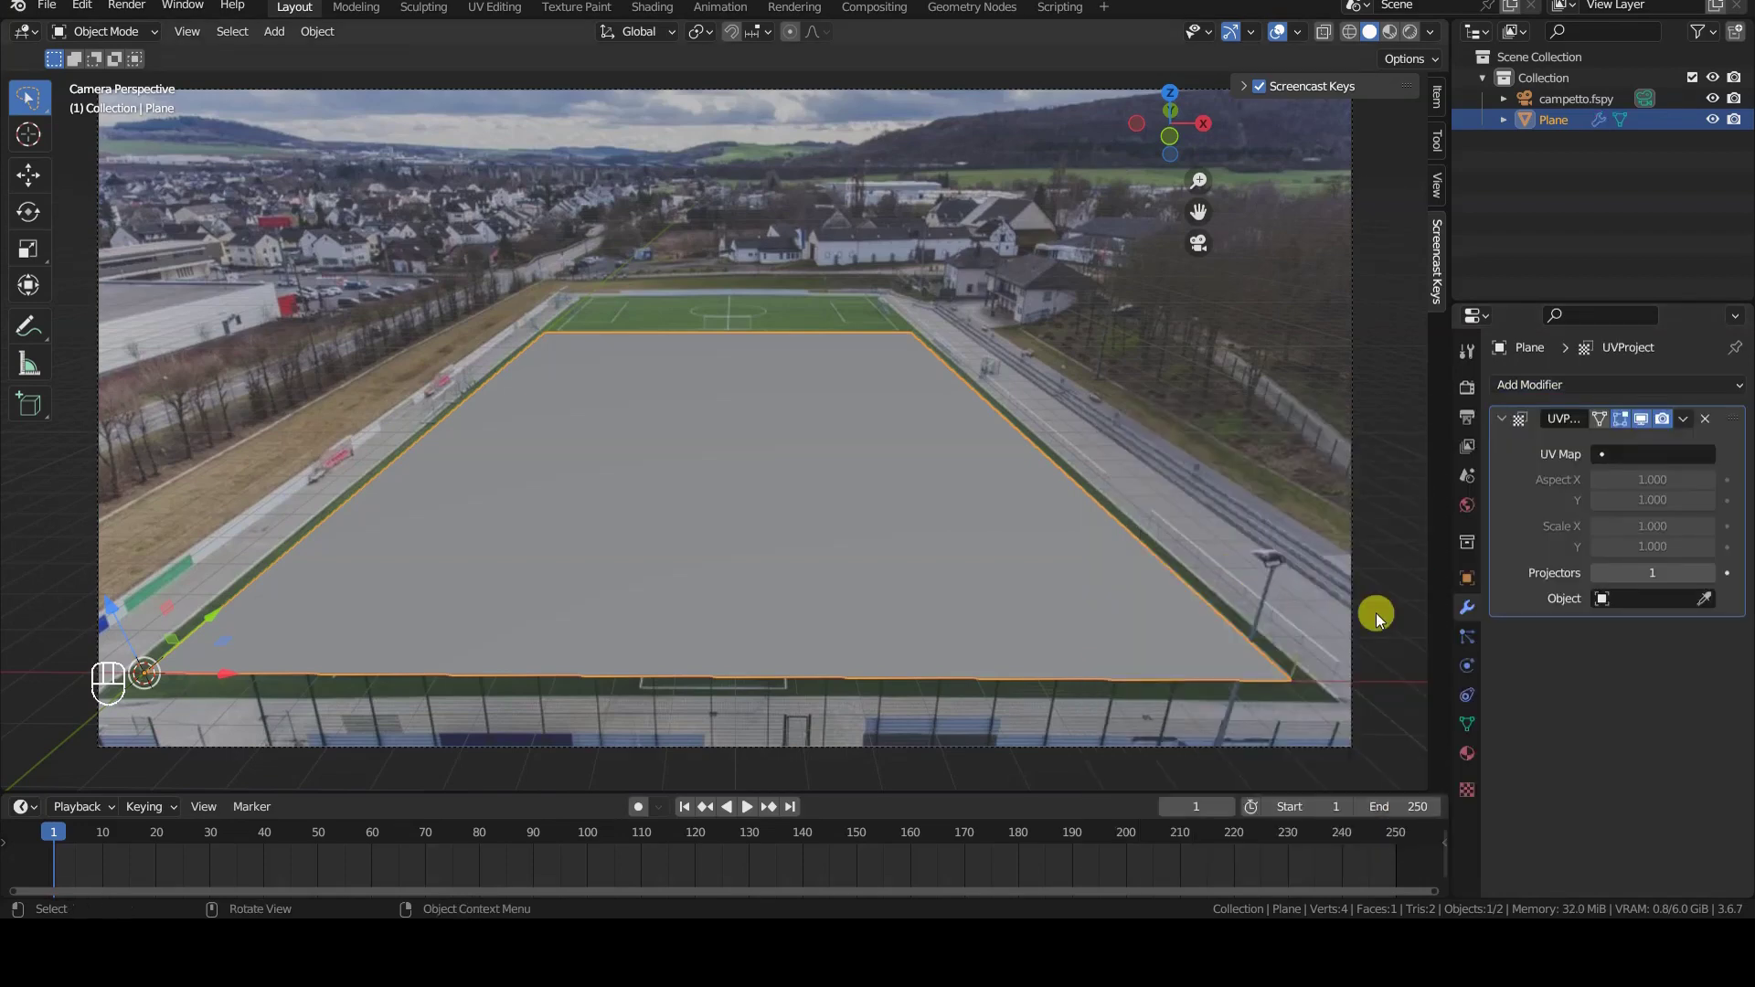
click(1632, 454)
click(1611, 454)
click(1605, 486)
Confirm in the UV Editing workspace that the plane's UVs cover the photo, then return to Layout
click(493, 7)
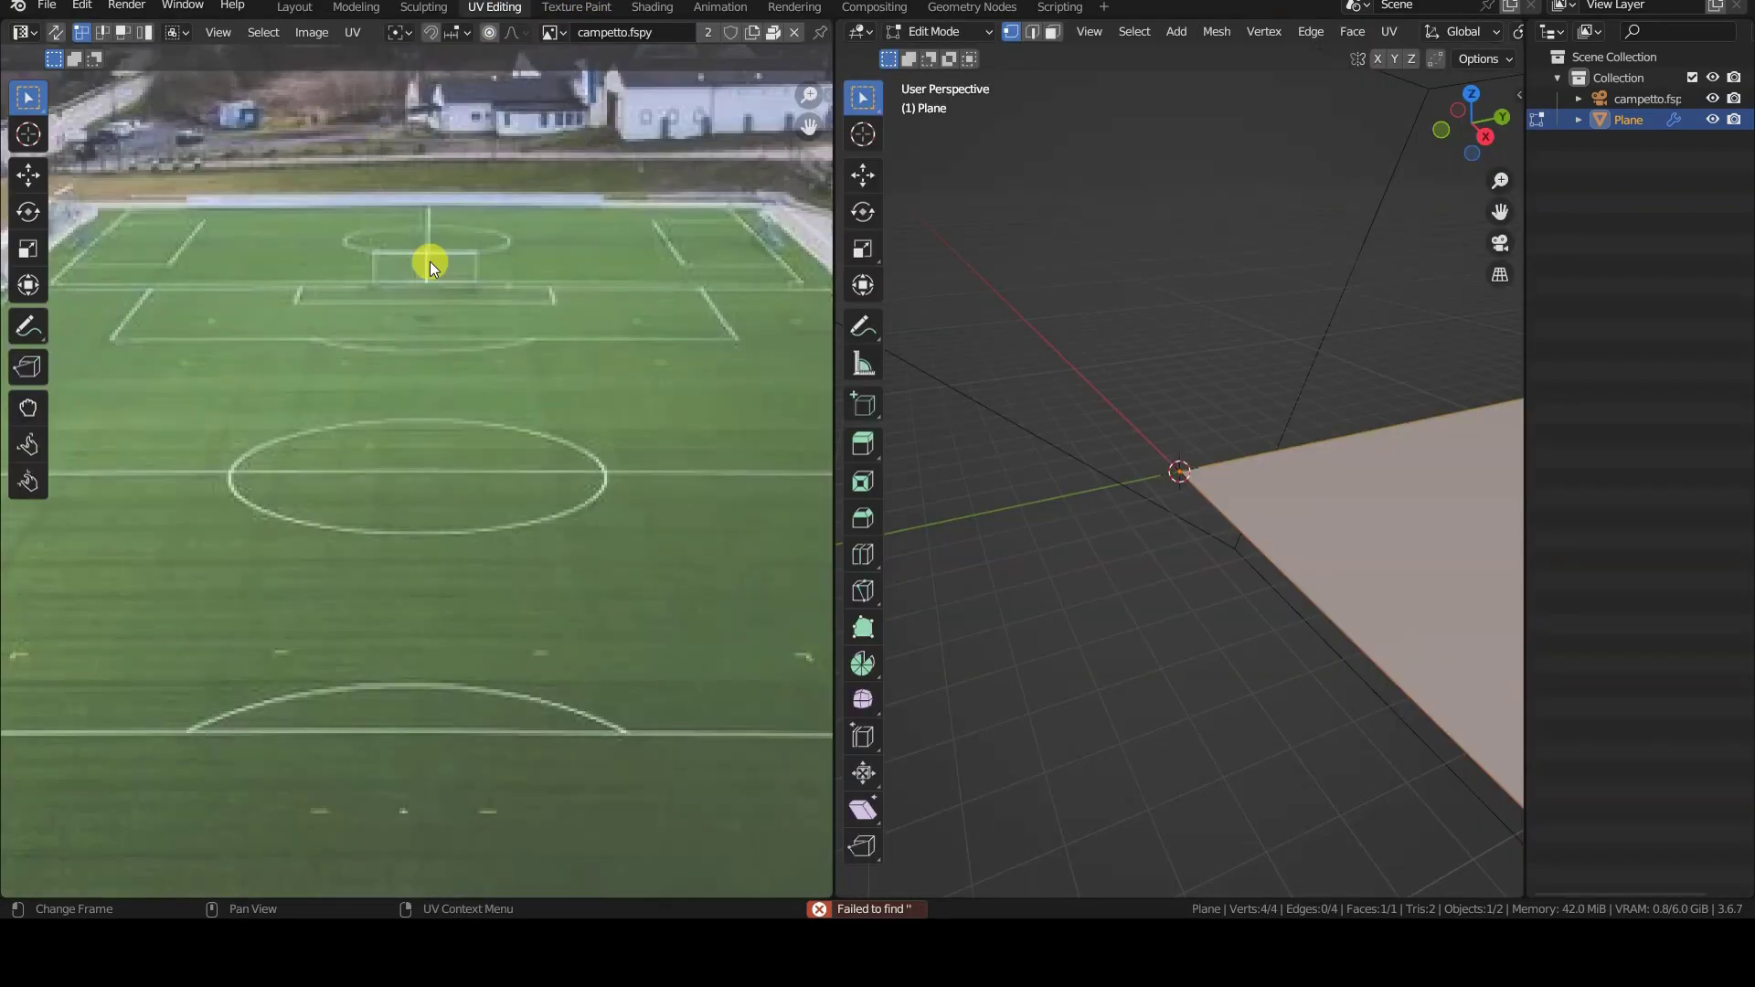
scroll(466, 460, down, 2)
key(Tab)
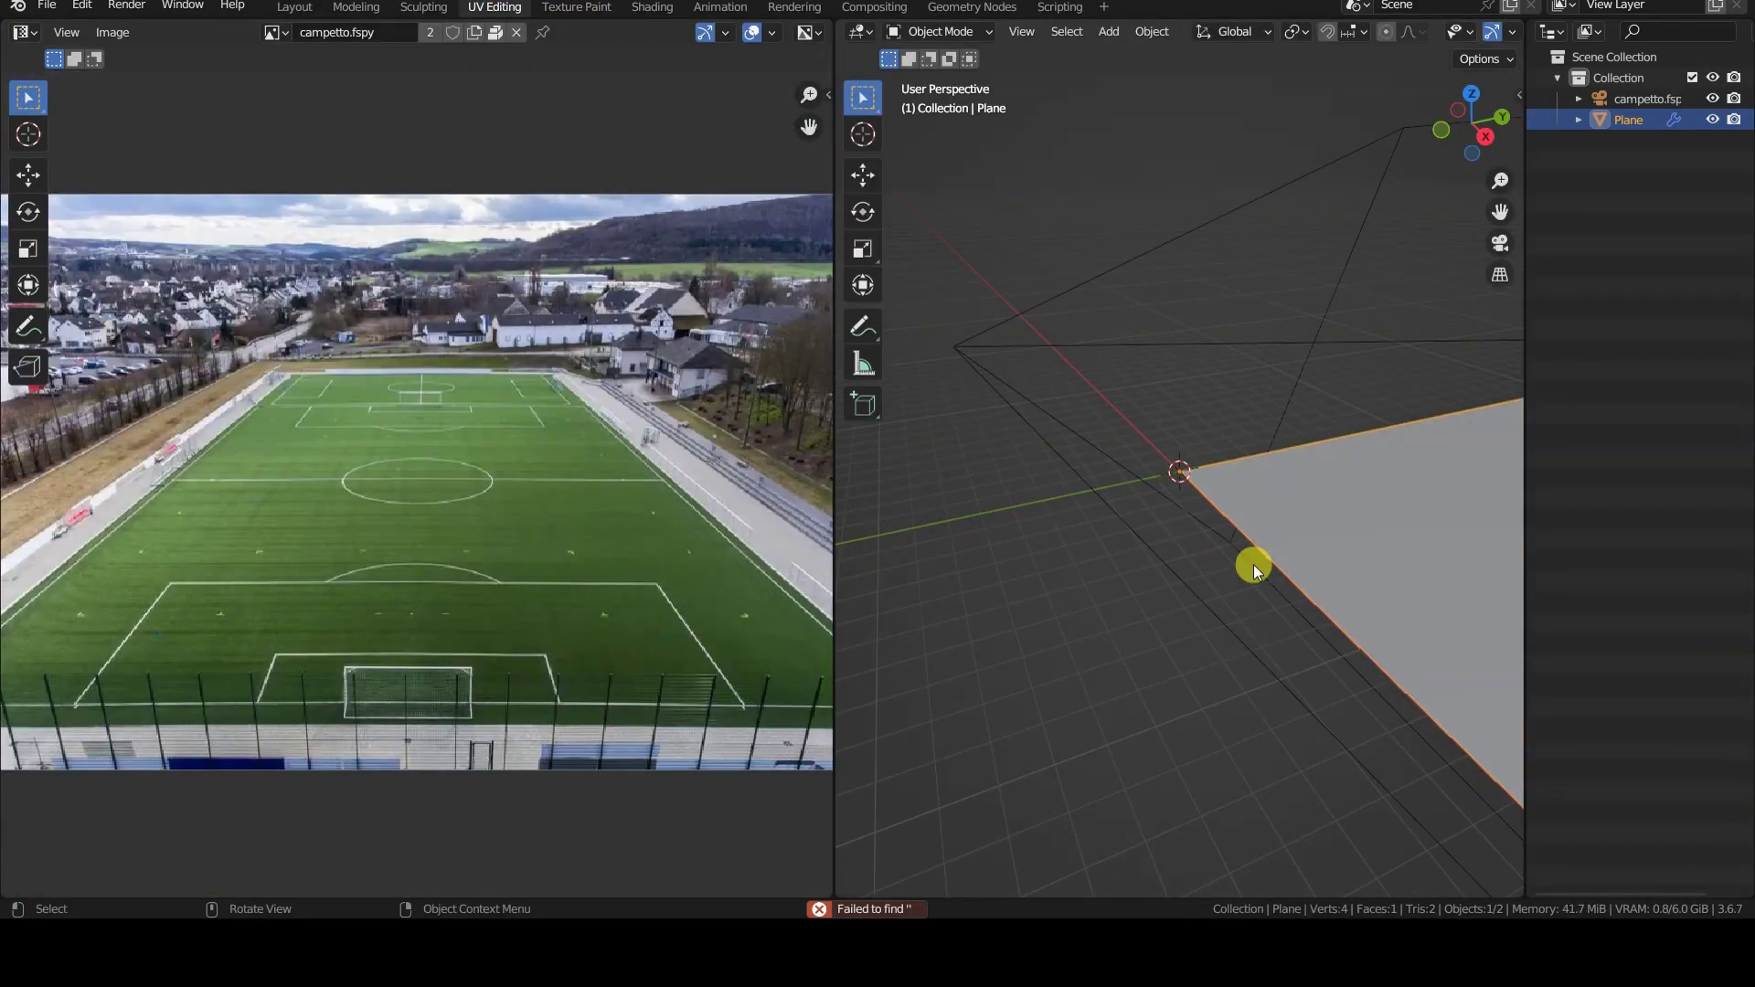
scroll(569, 541, down, 2)
click(1386, 609)
key(Tab)
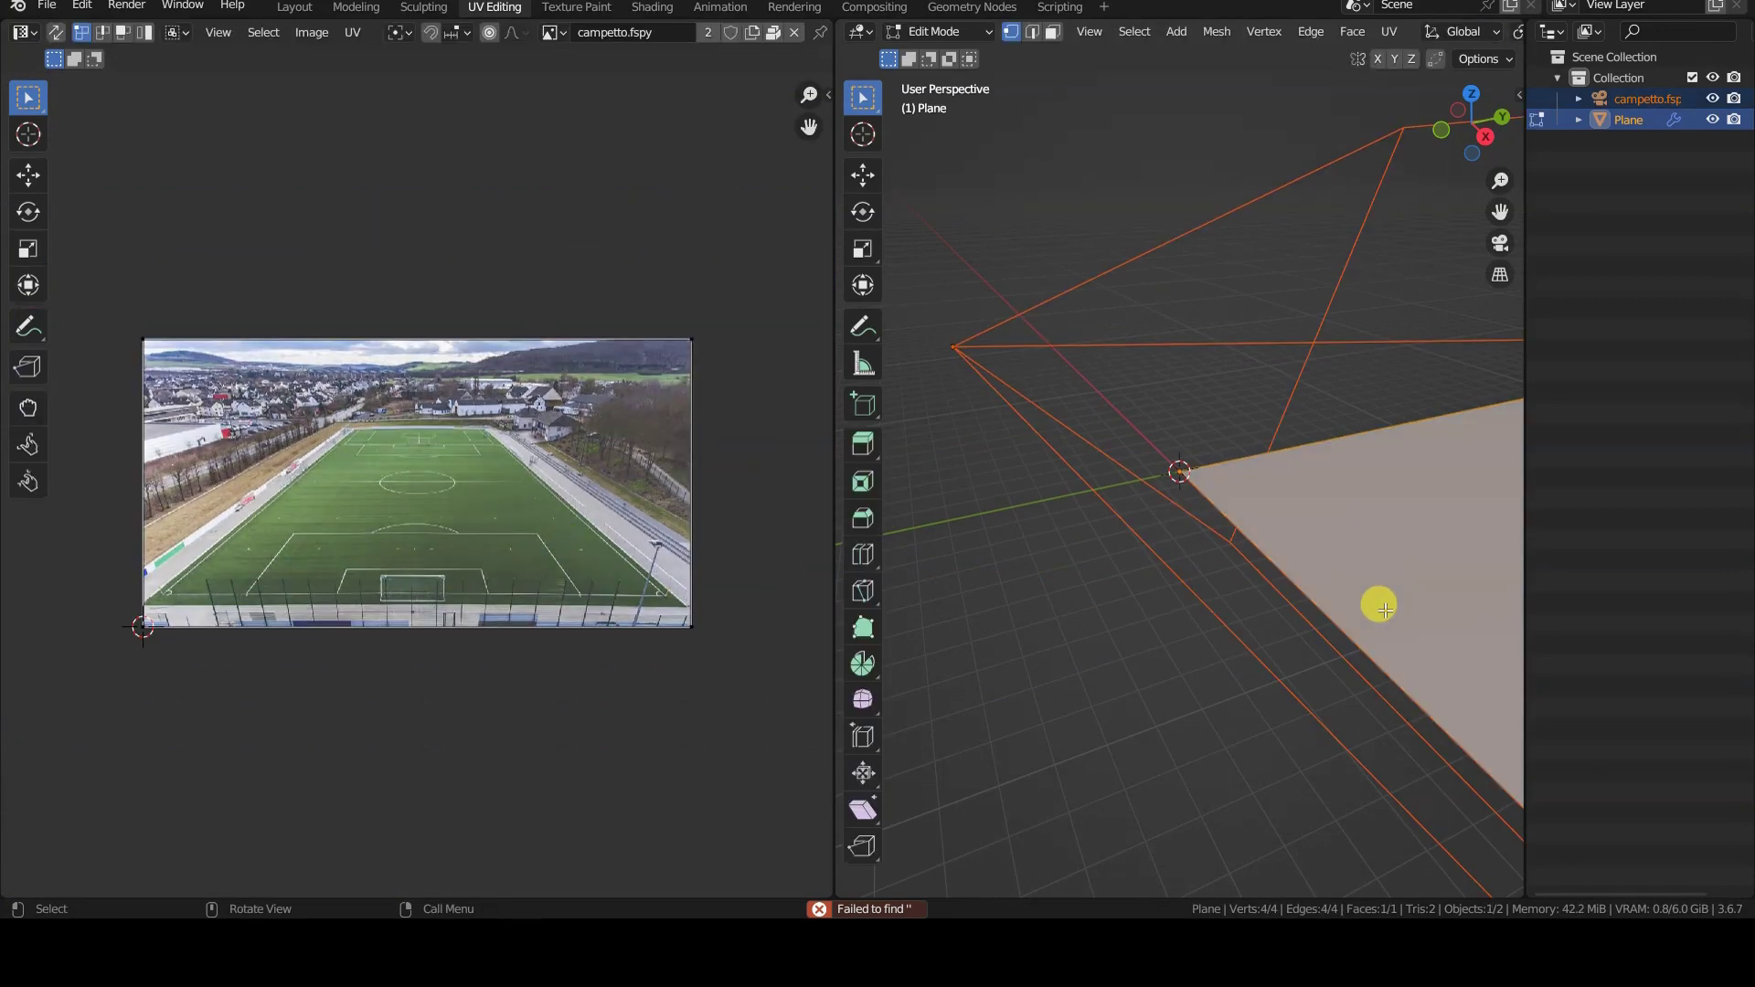
key(a)
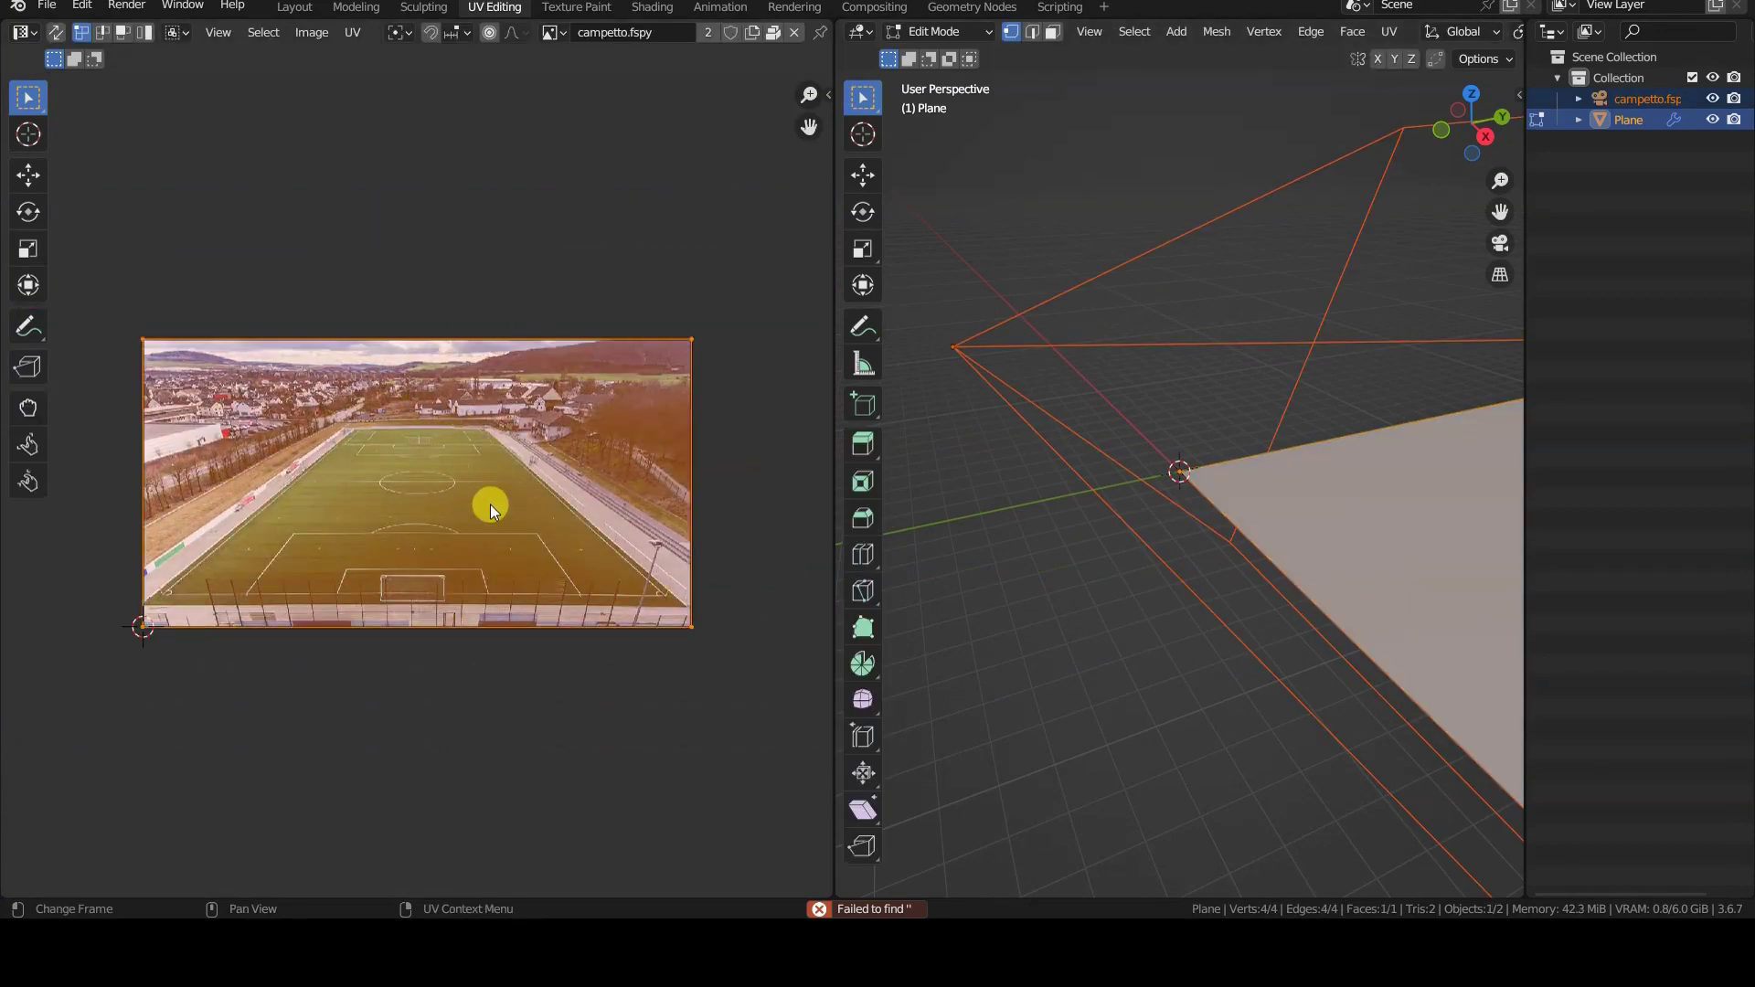
key(Tab)
click(295, 7)
click(1652, 598)
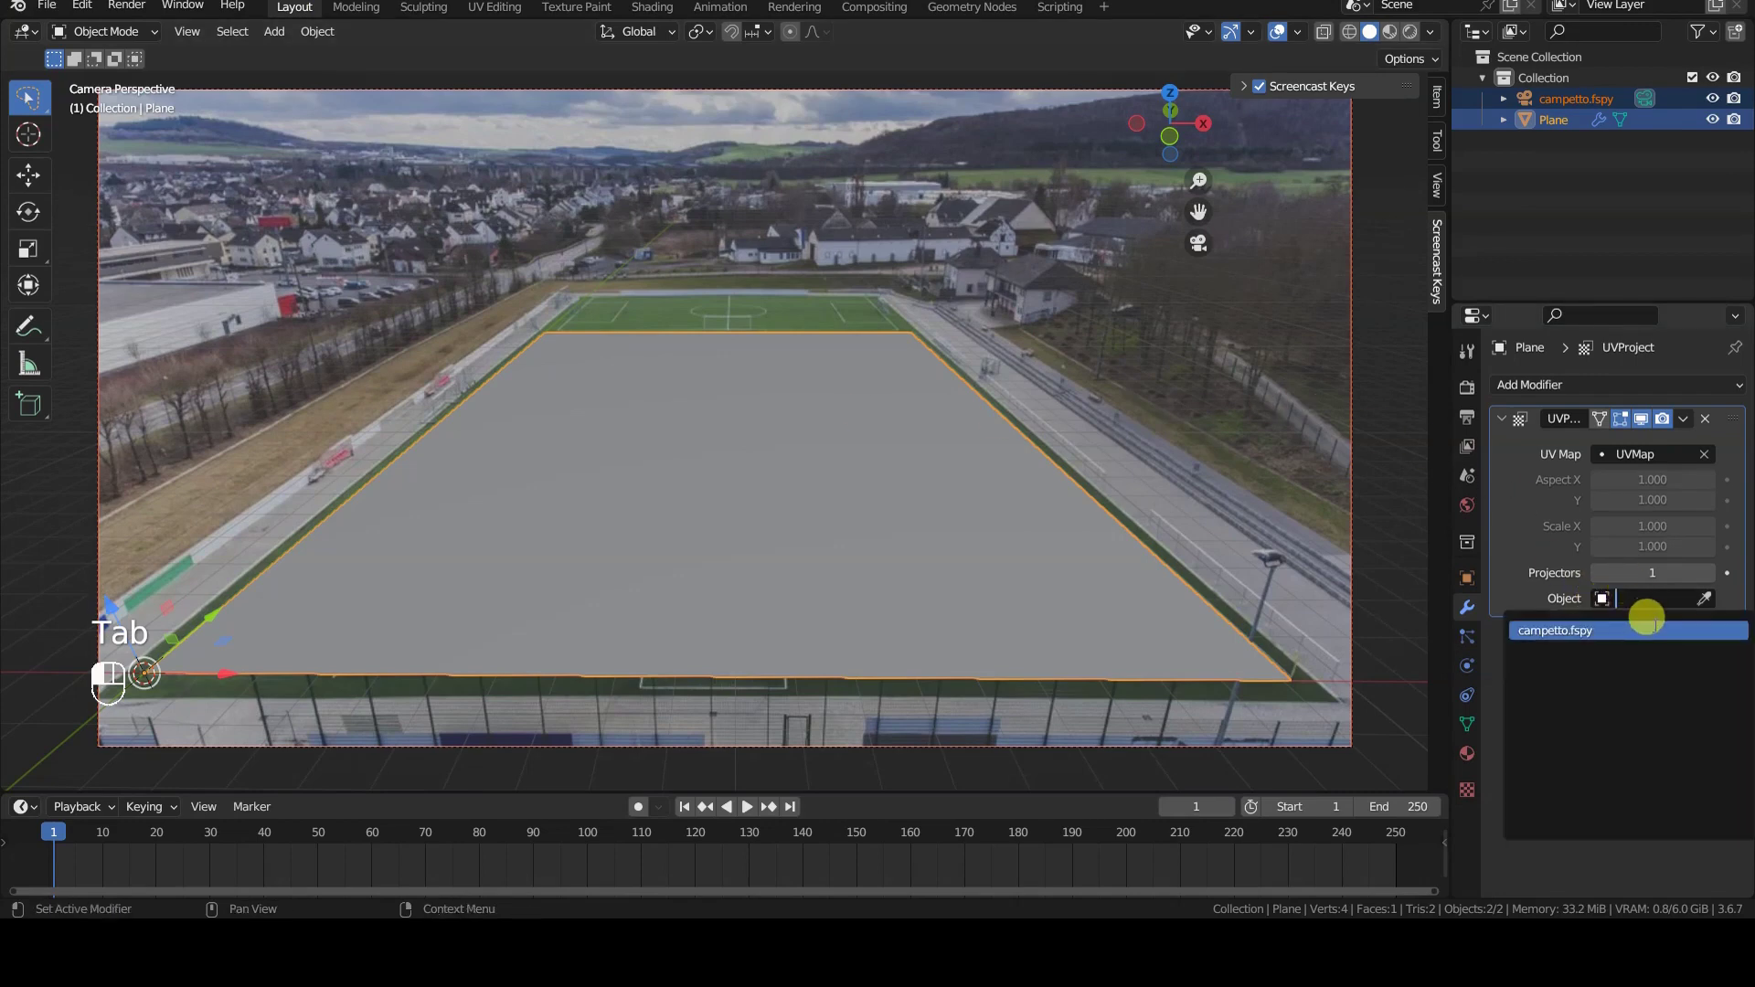
Set campetto.fspy as the projector object and inspect the textured plane in rendered shading from the camera
click(1646, 630)
key(z)
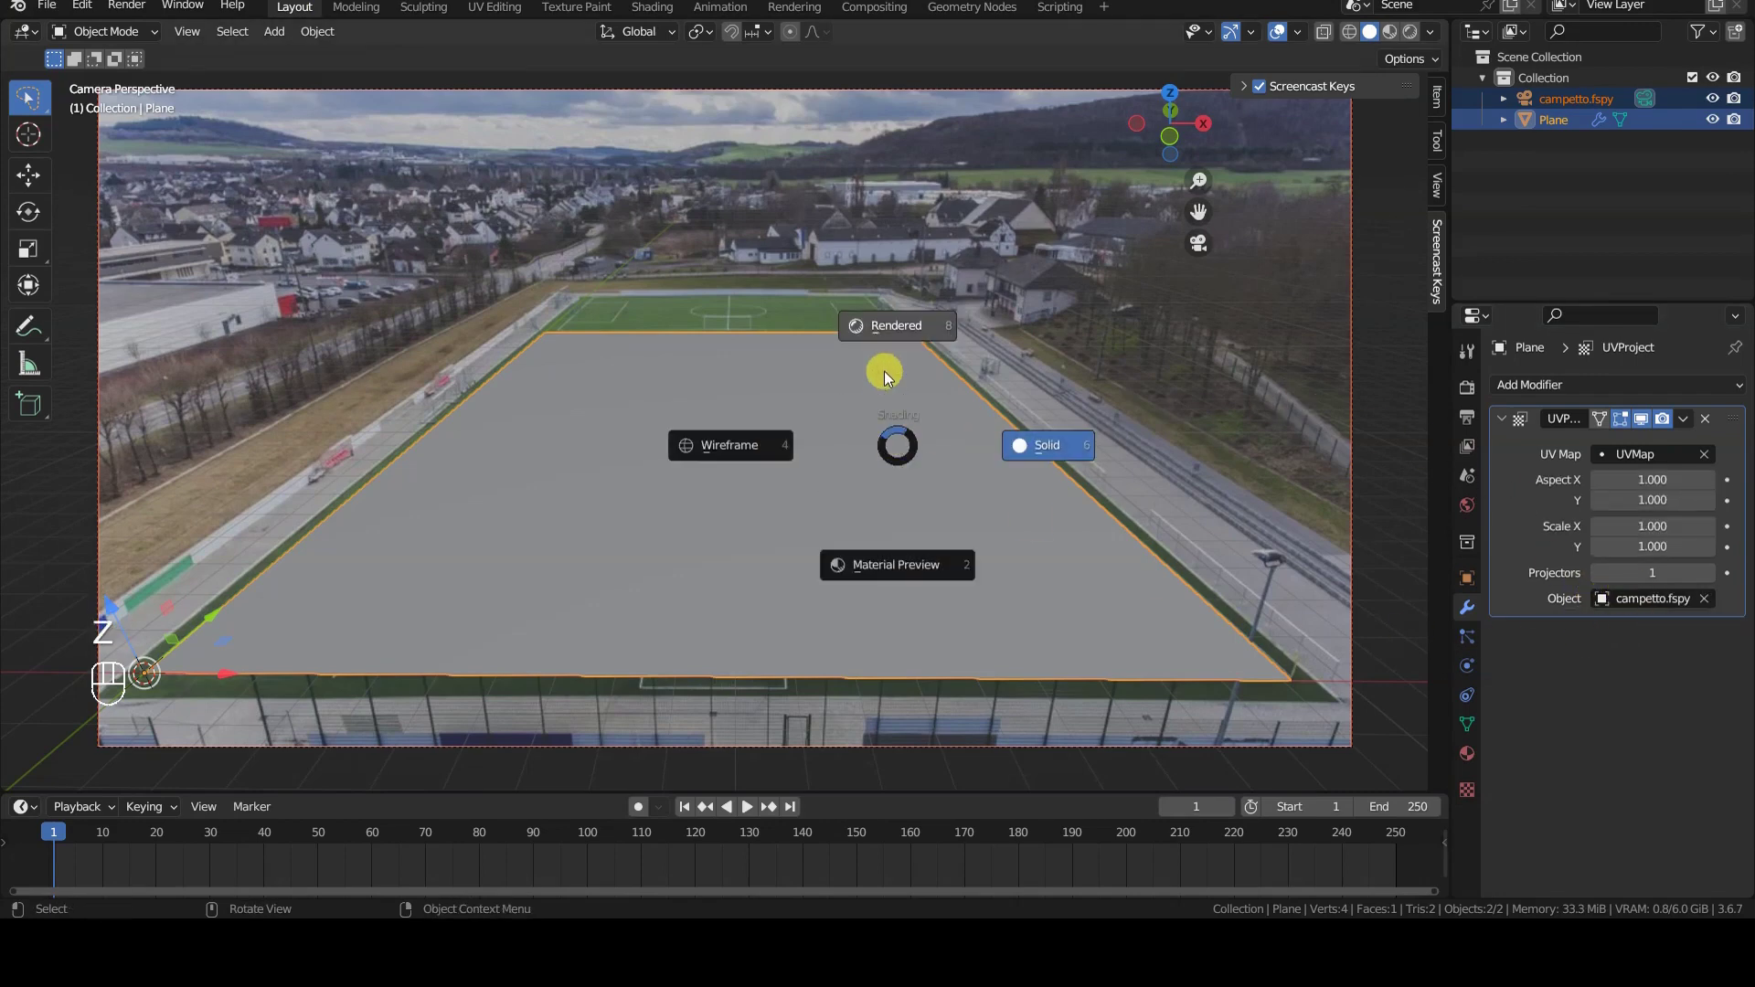
click(889, 334)
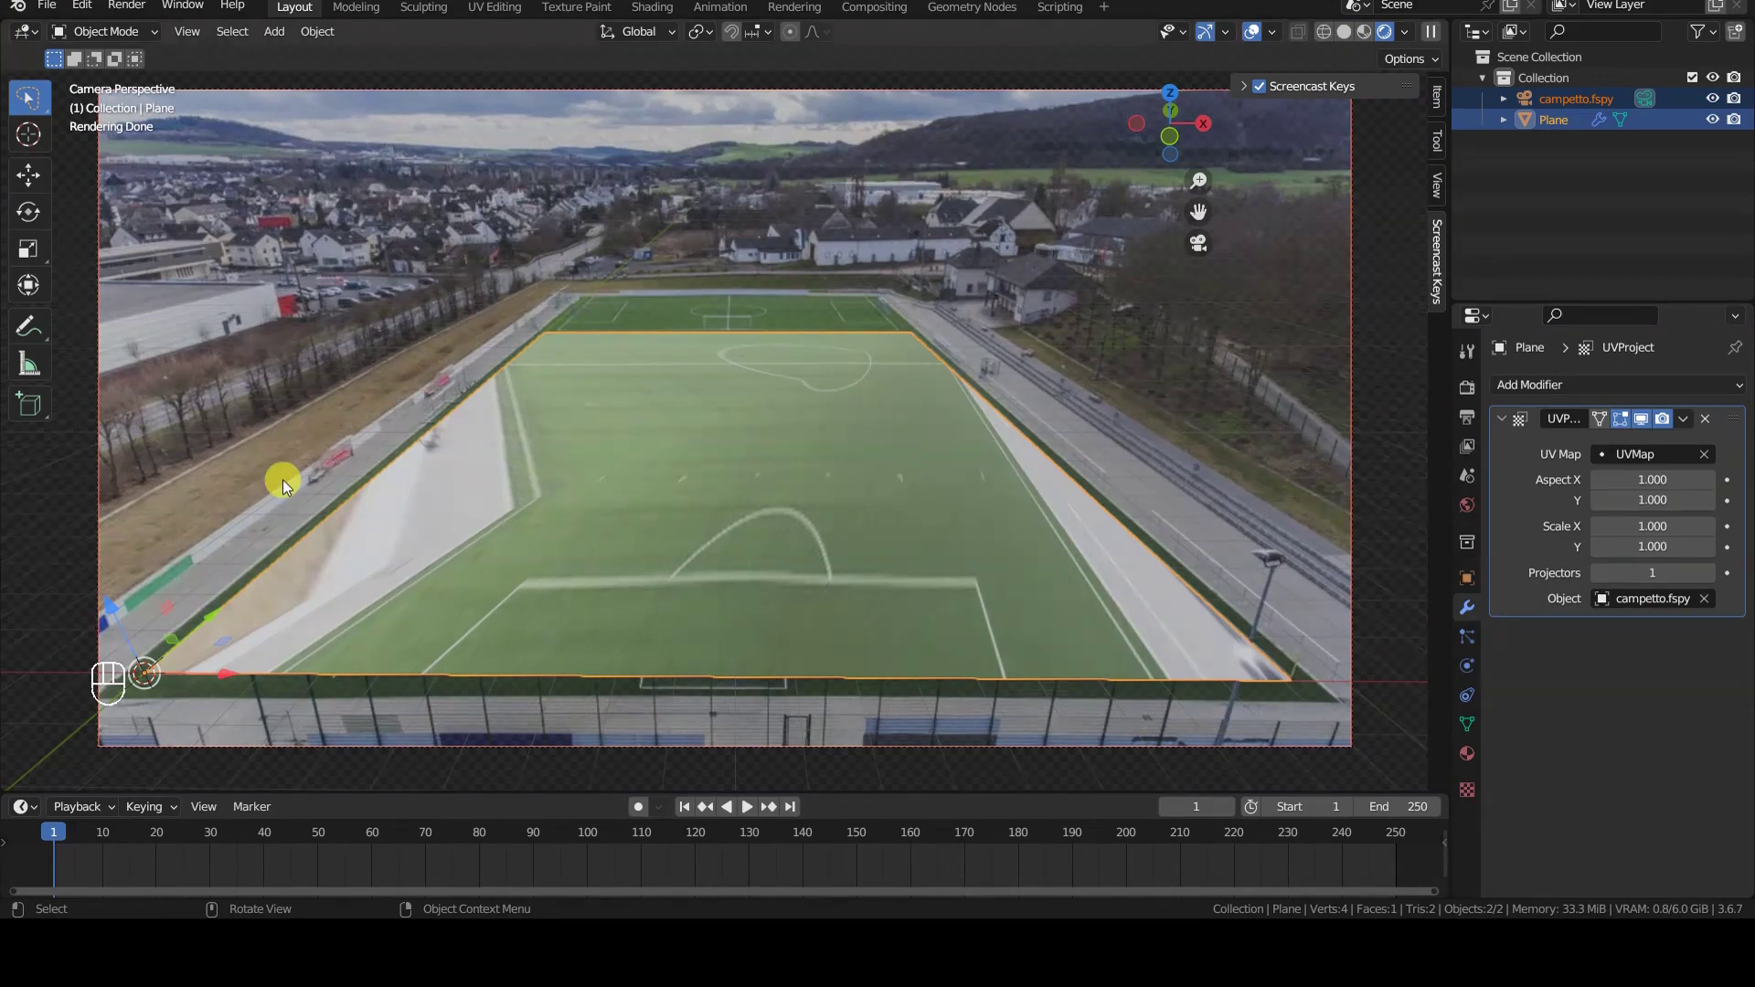
middle_drag(284, 484, 393, 459)
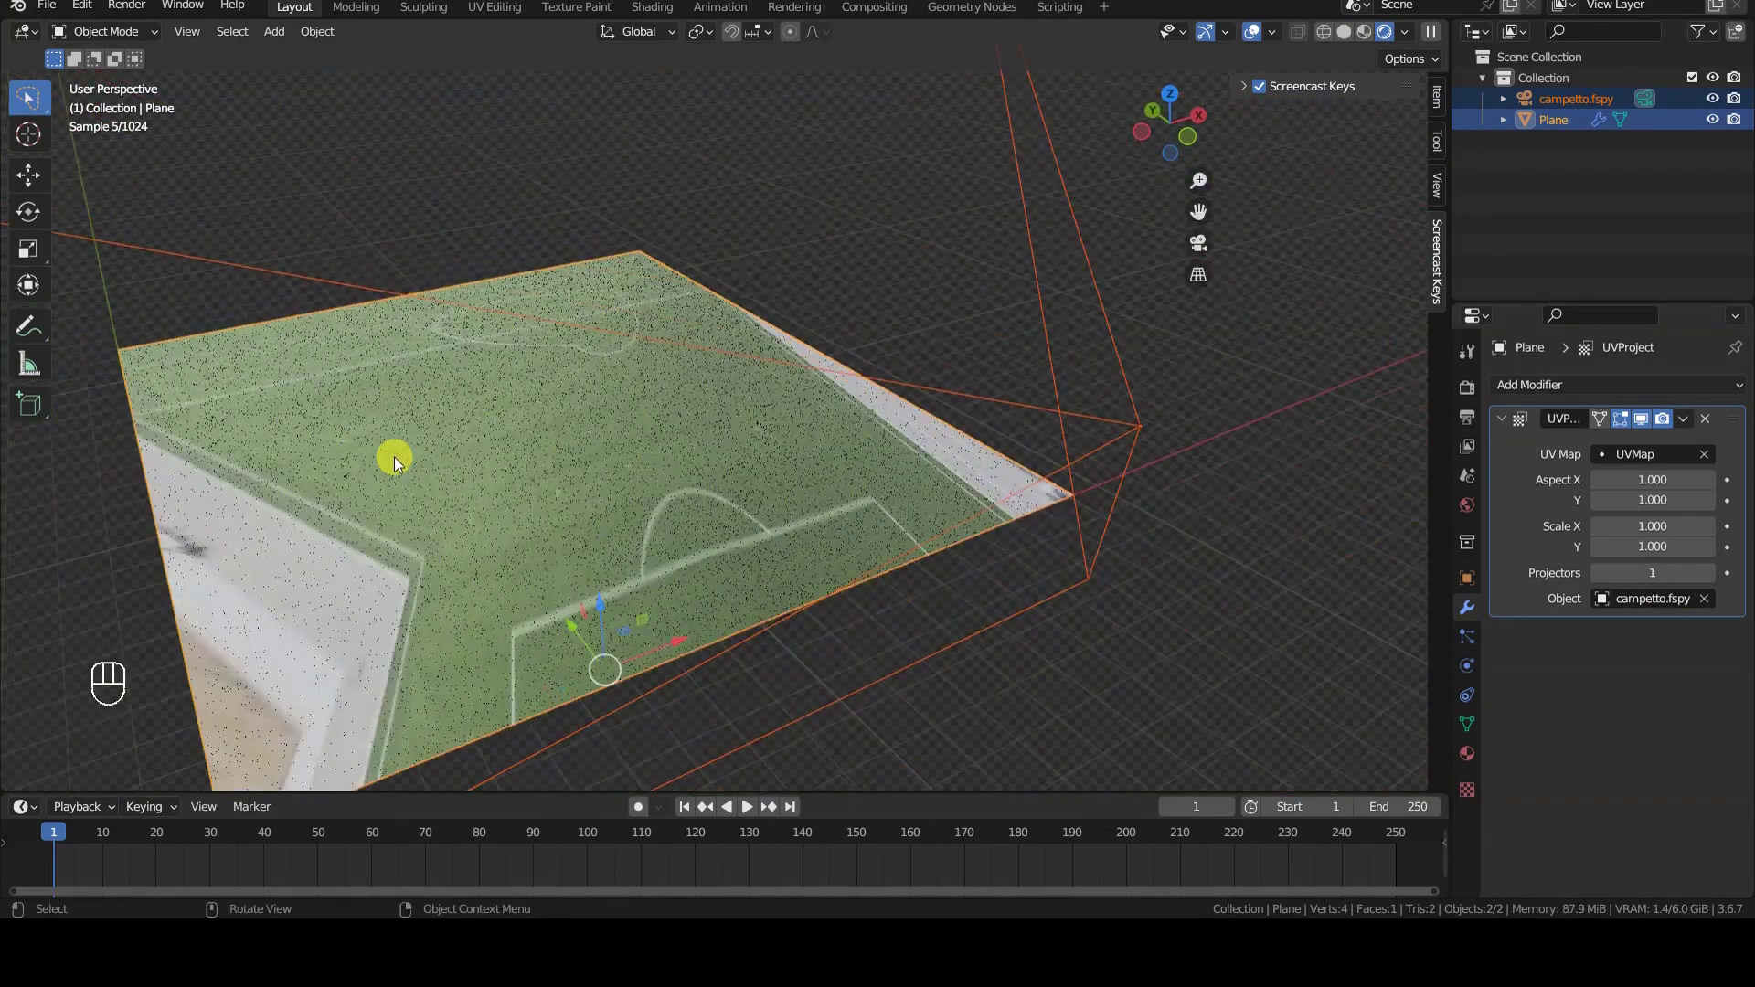
scroll(394, 459, down, 3)
mouse_move(394, 460)
middle_down()
mouse_move(321, 494)
mouse_move(454, 499)
middle_up()
key(KP_0)
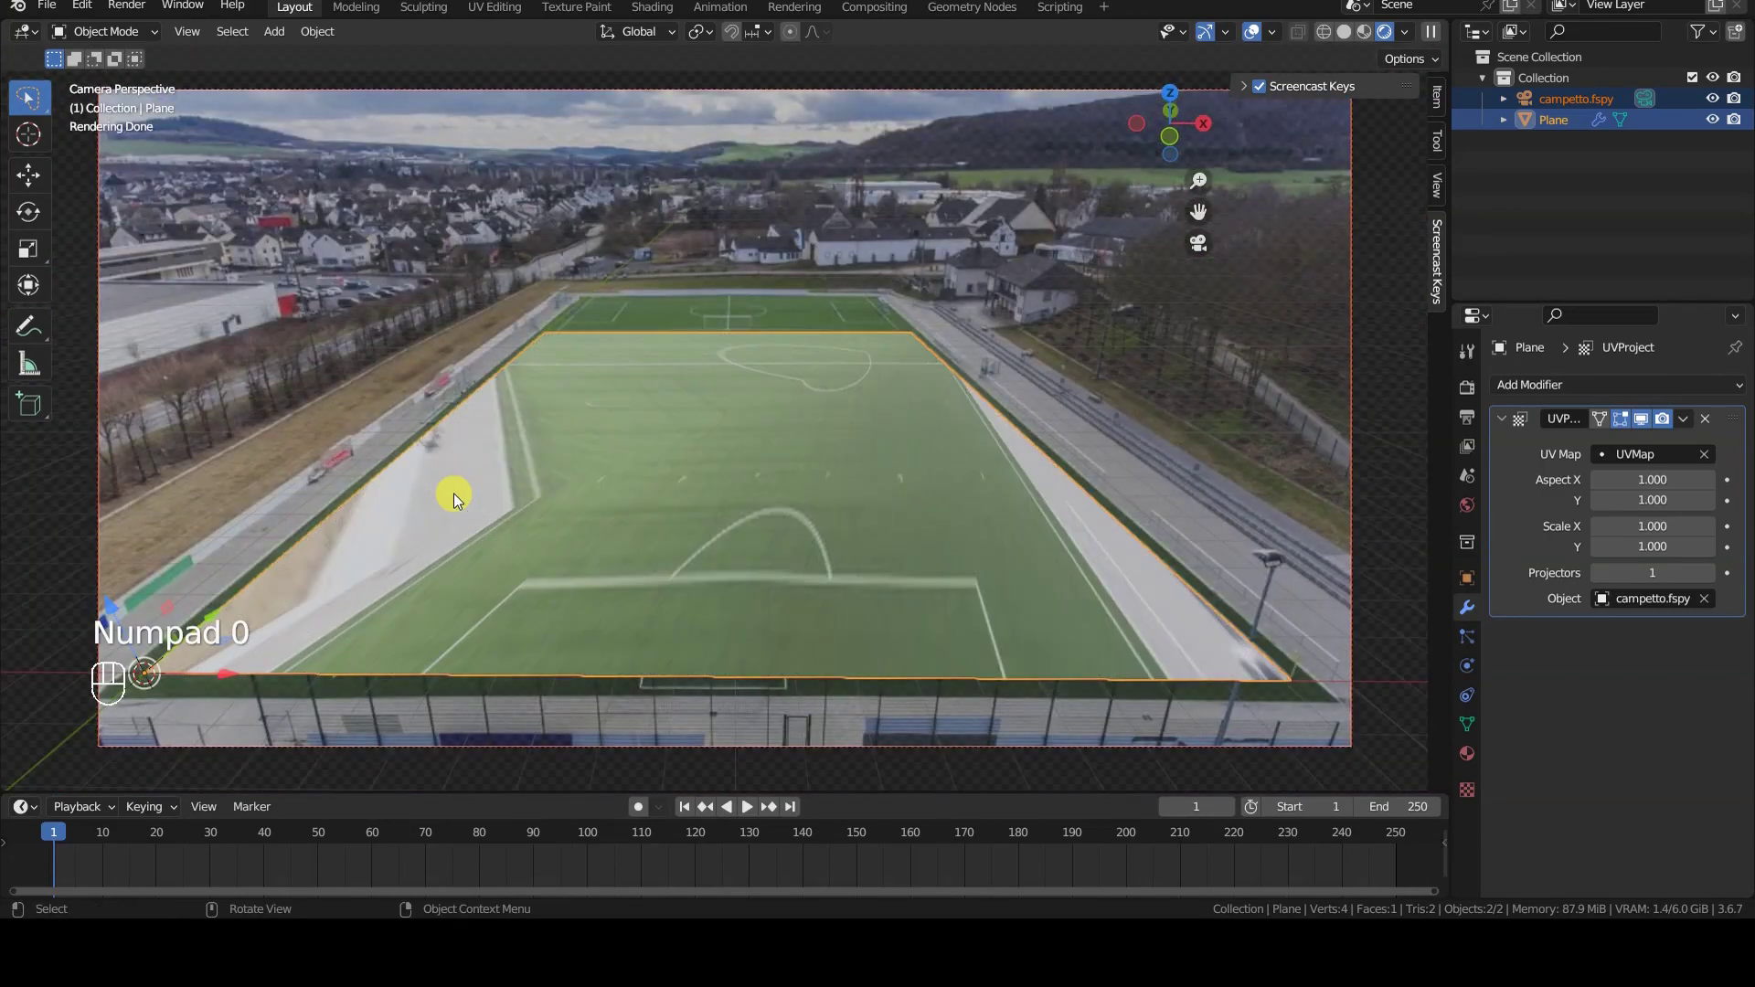
key(z)
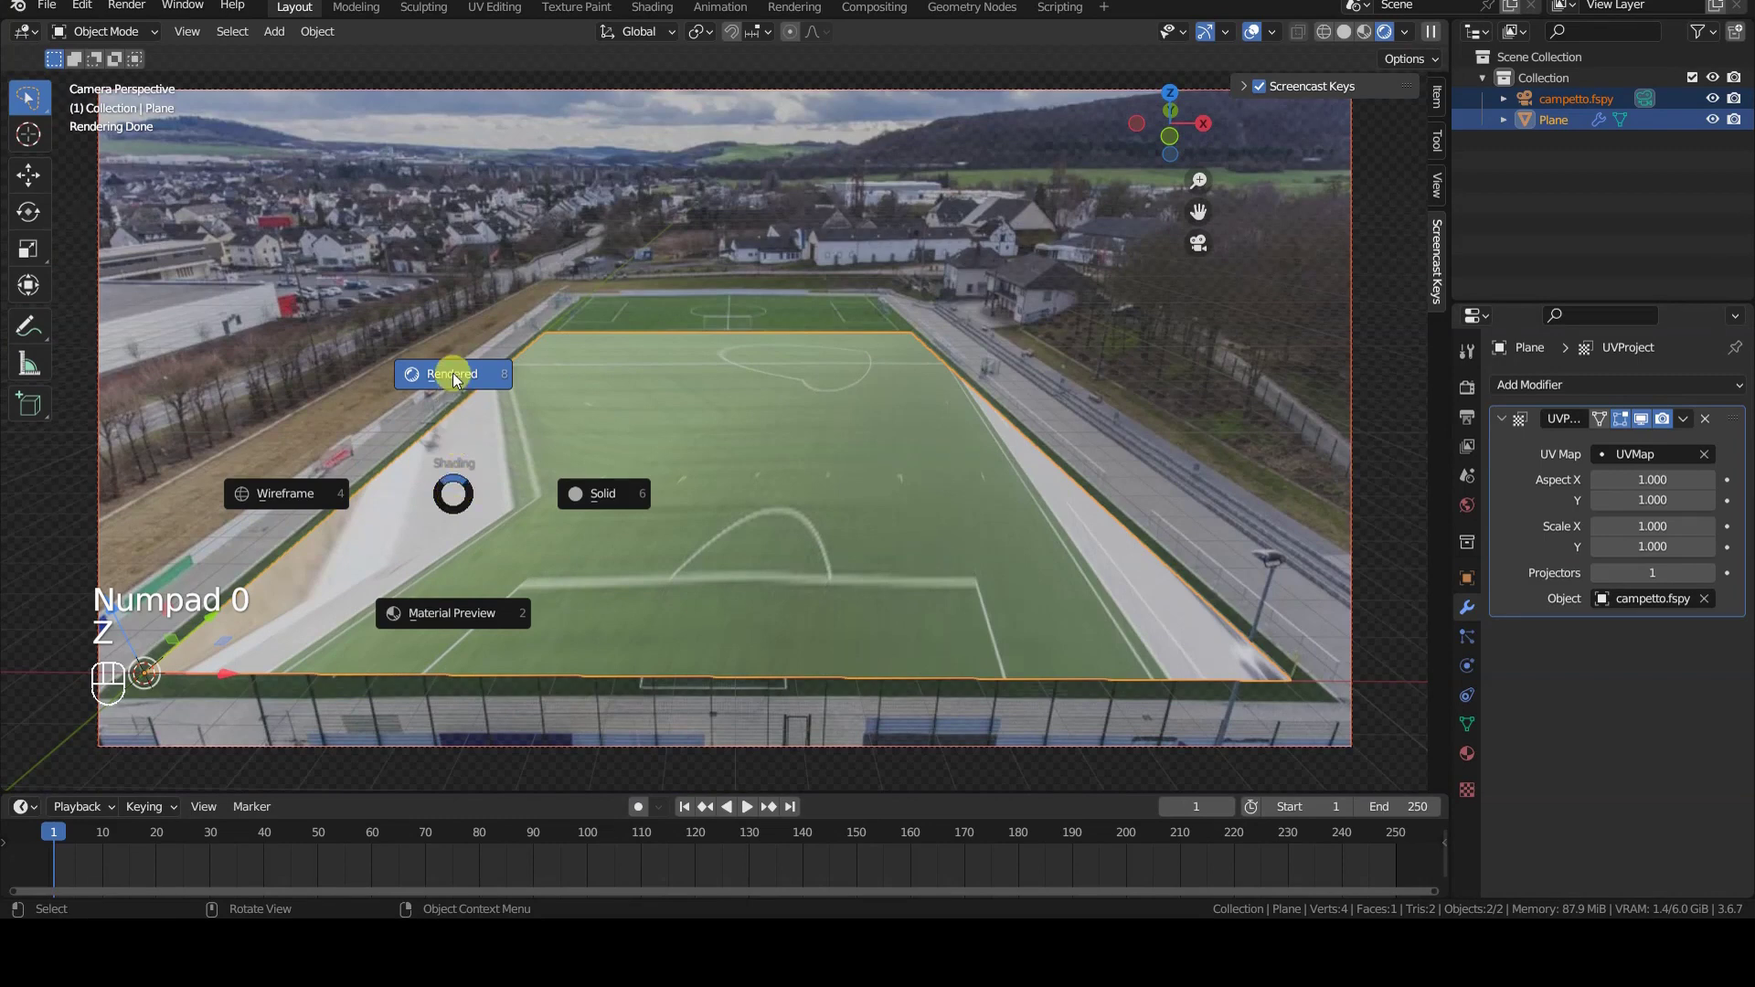
click(452, 373)
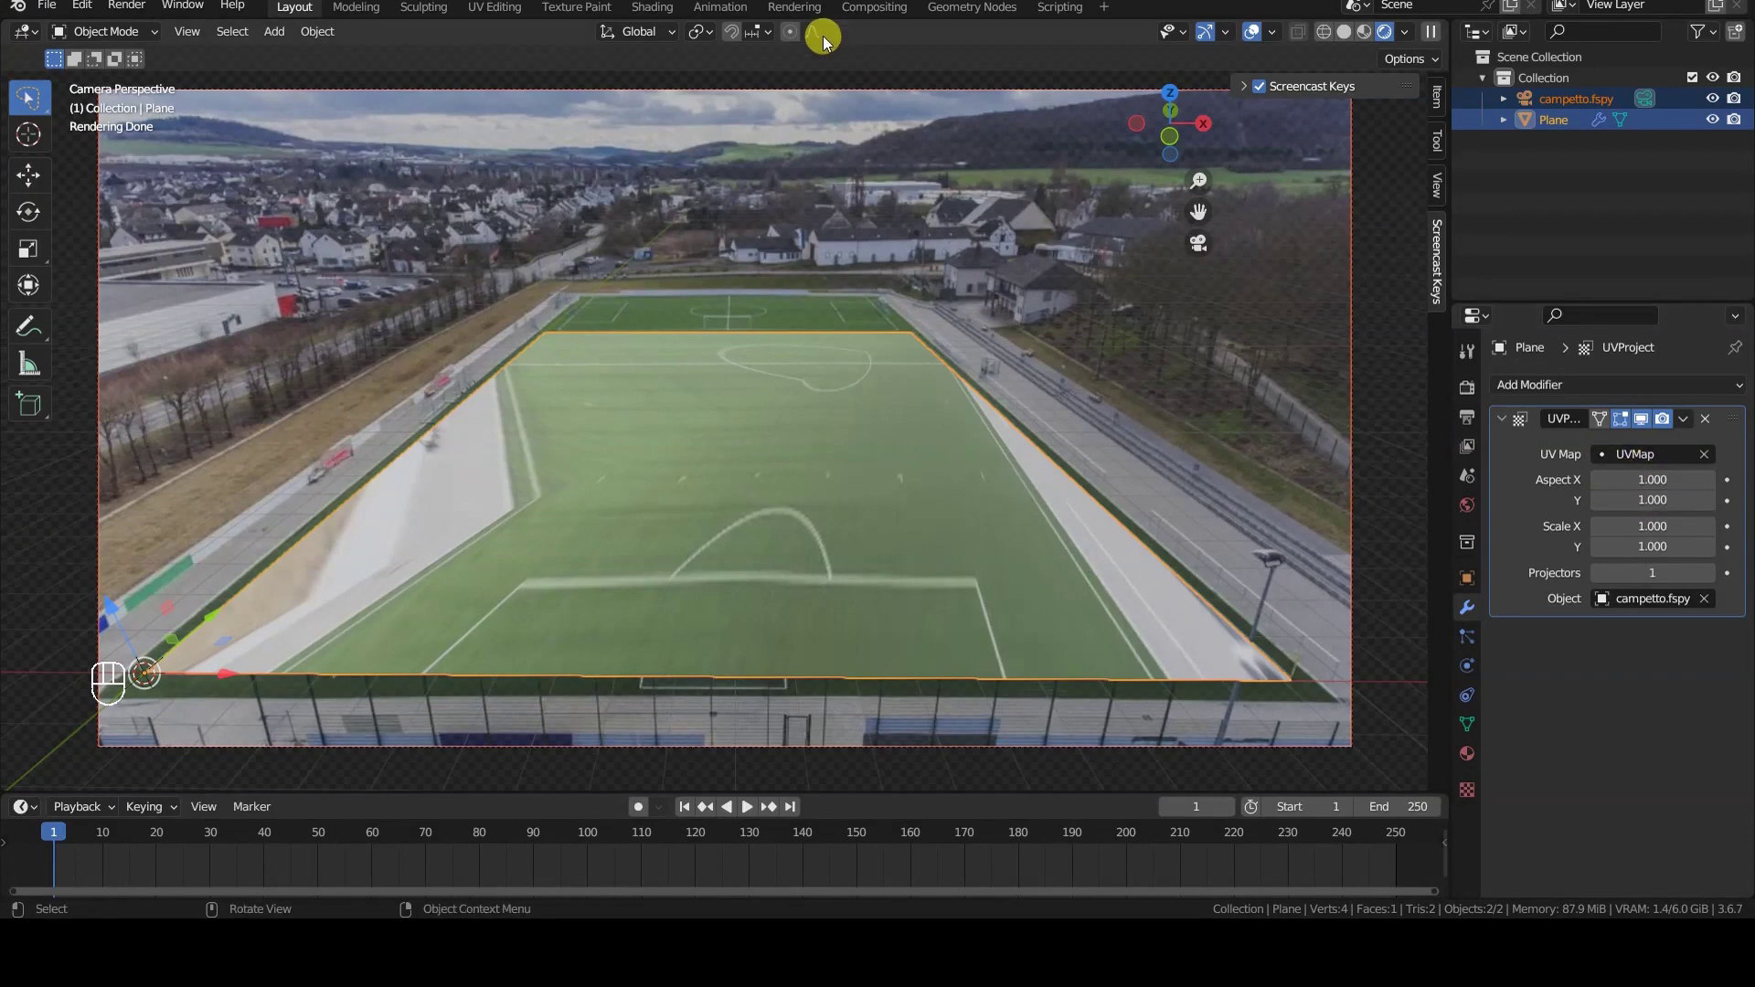
Check the campetto.fspy photo's 1000 × 525 resolution in the Shading workspace image viewer
click(651, 9)
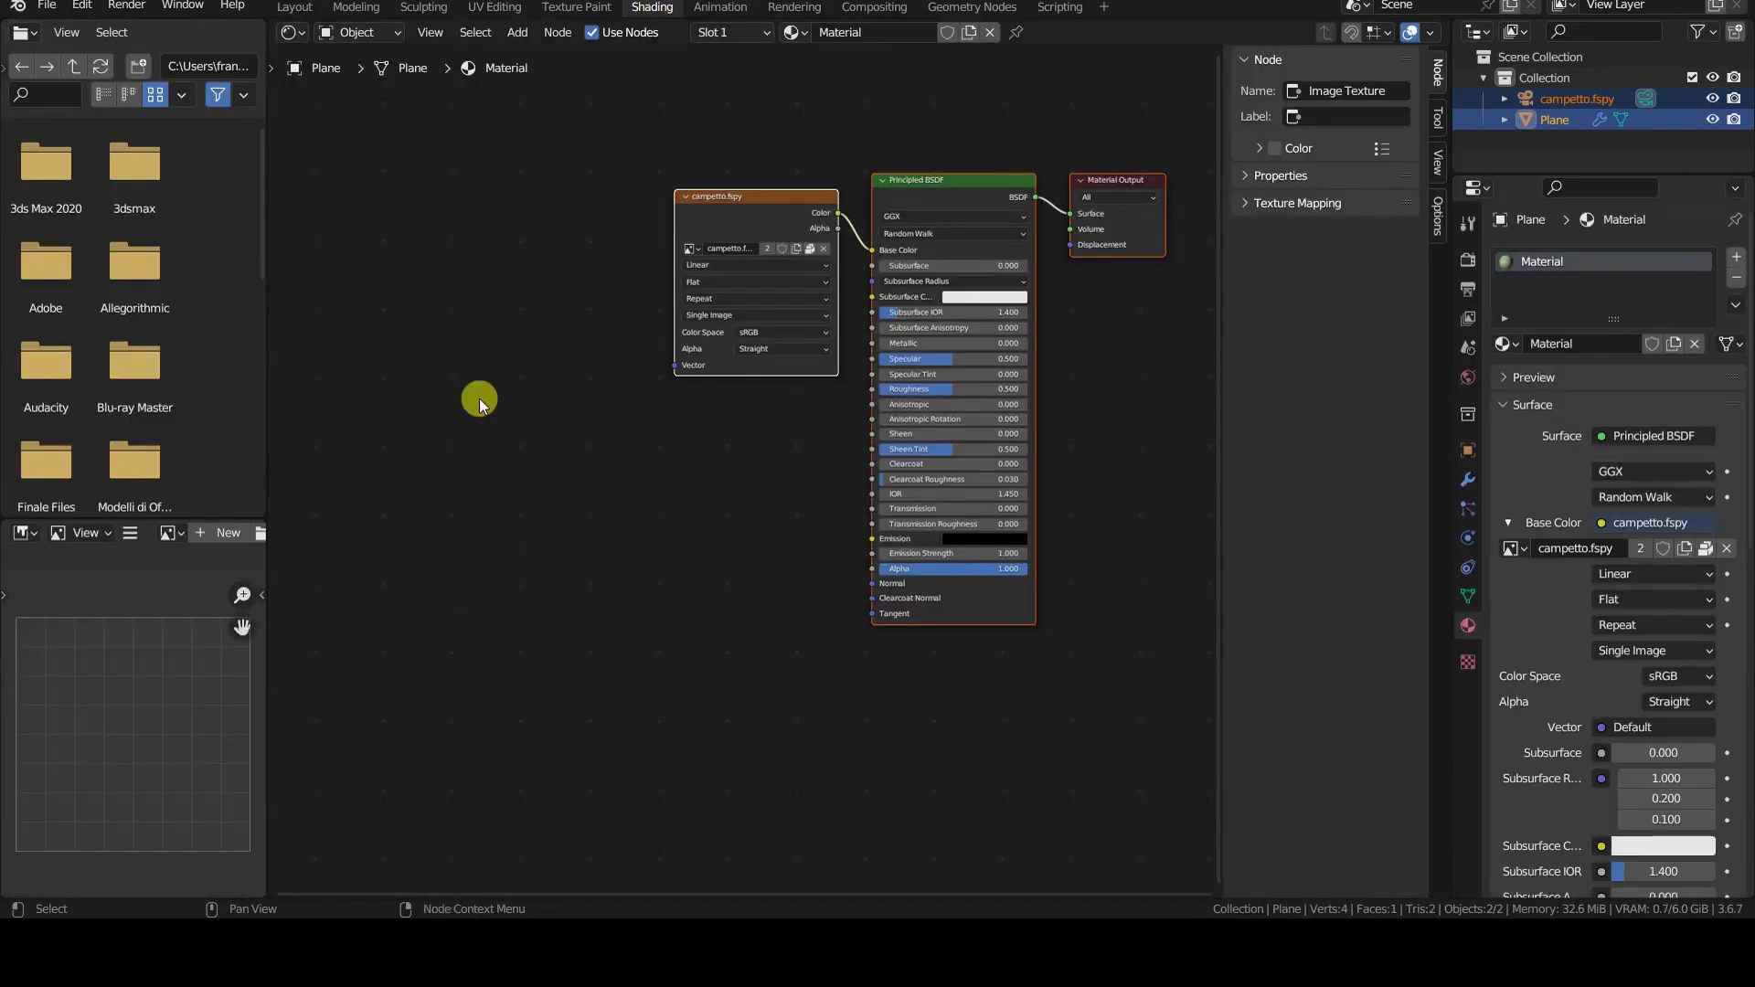
click(174, 533)
click(230, 563)
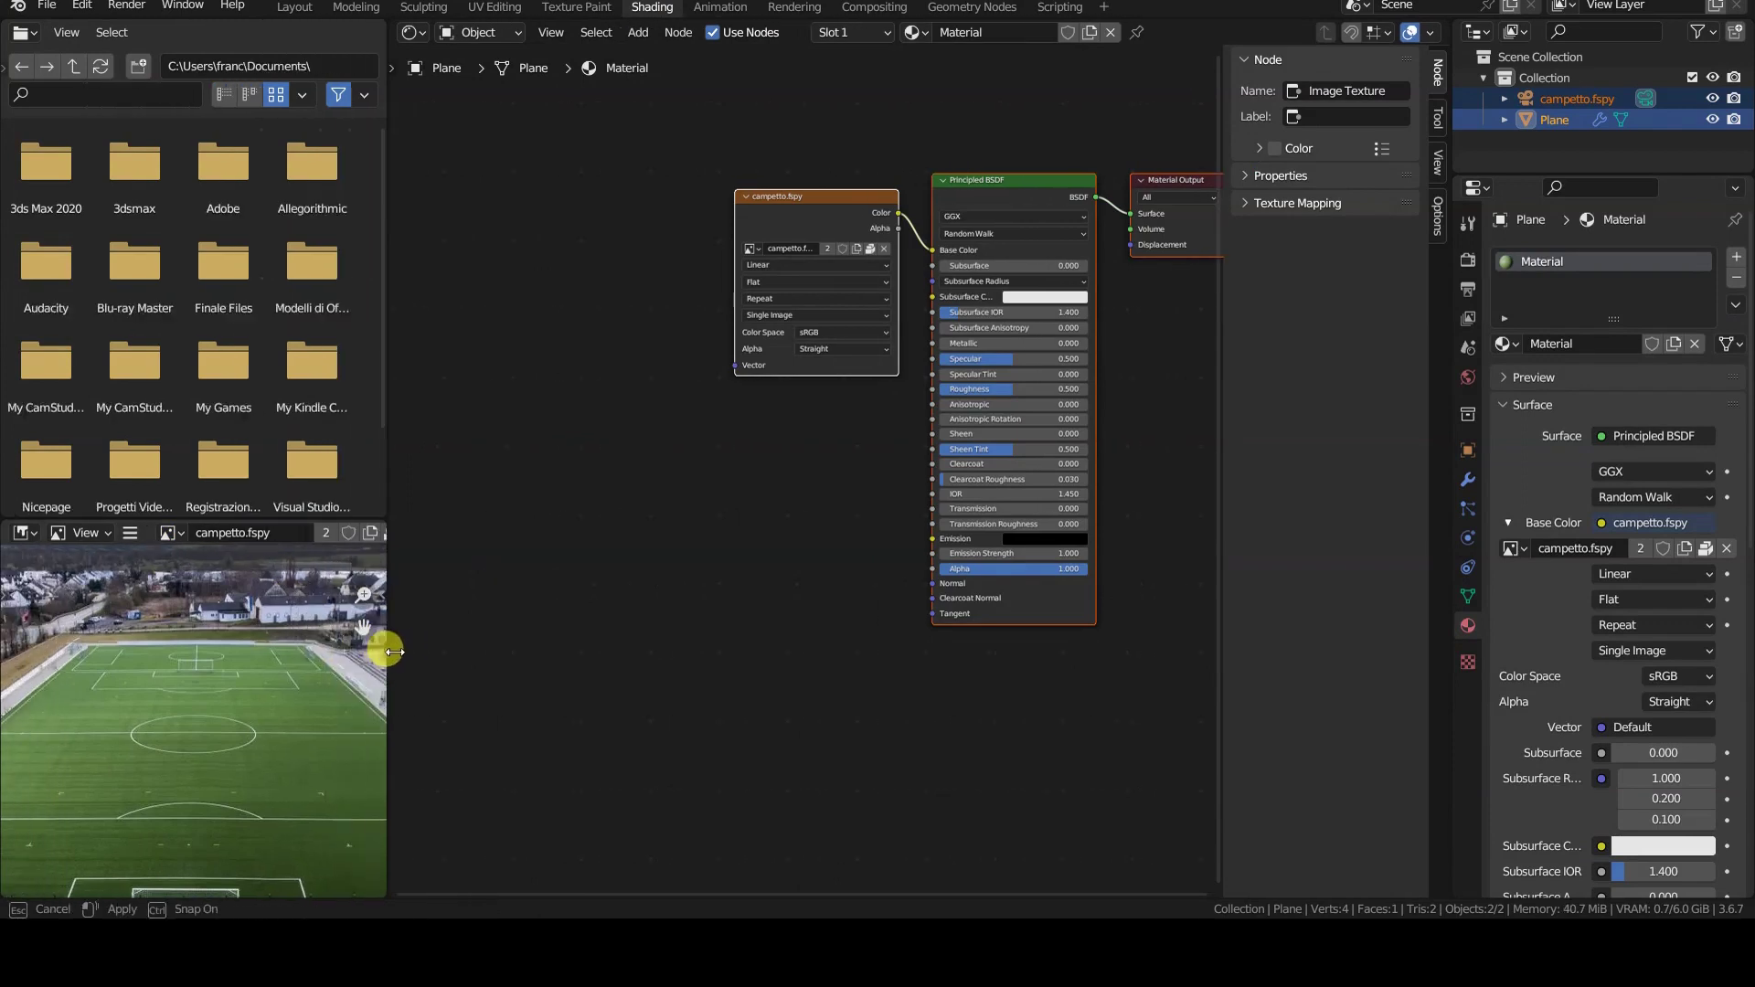
drag(268, 644, 432, 651)
key(n)
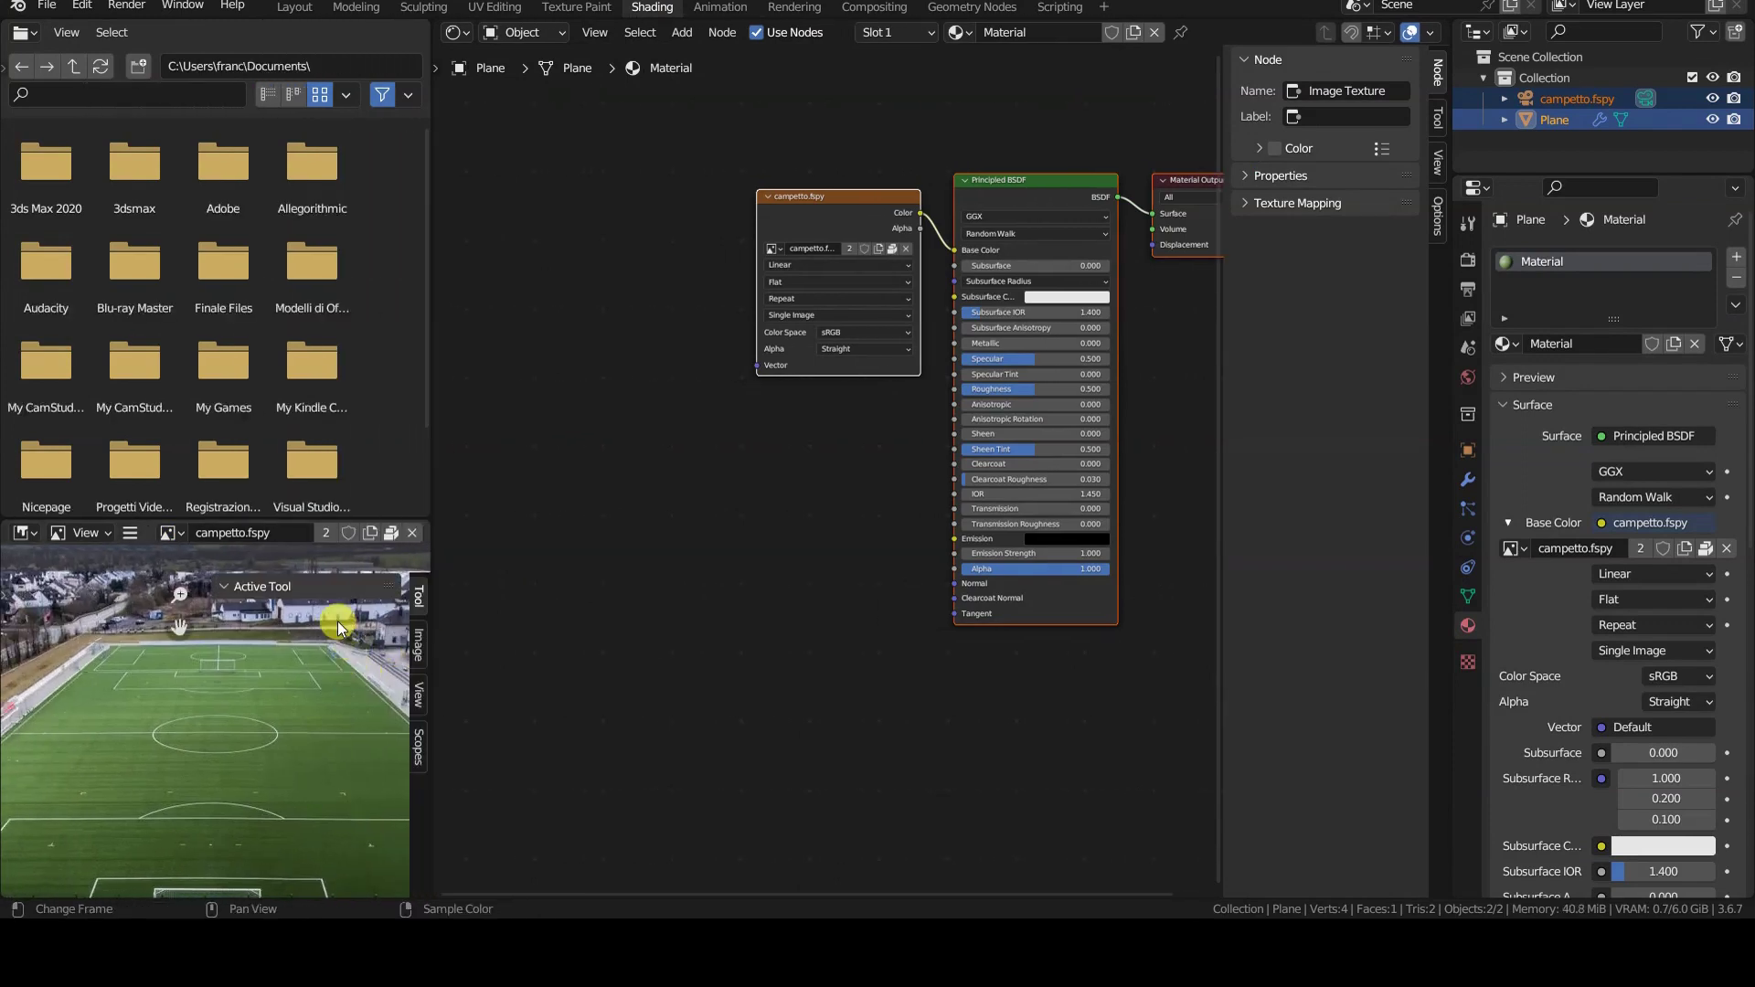
click(419, 645)
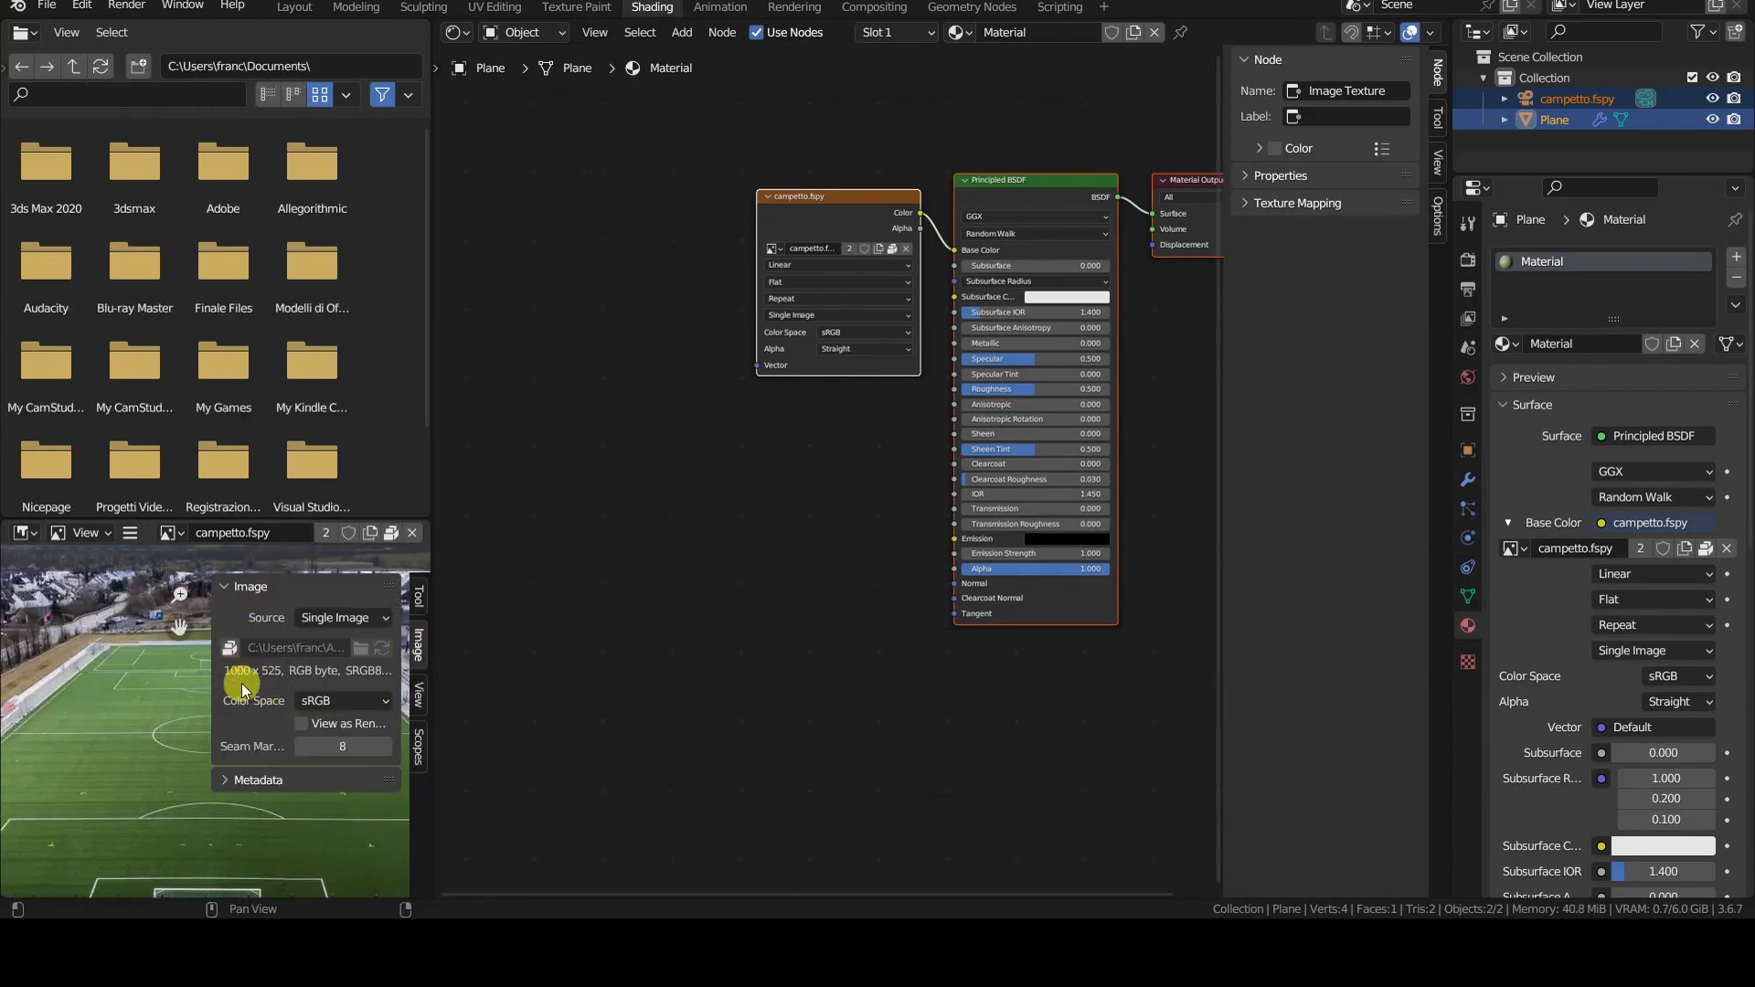
Set the UV Project modifier's aspect to X 1000 and Y 525 and return to the camera view
click(1469, 479)
text(1000)
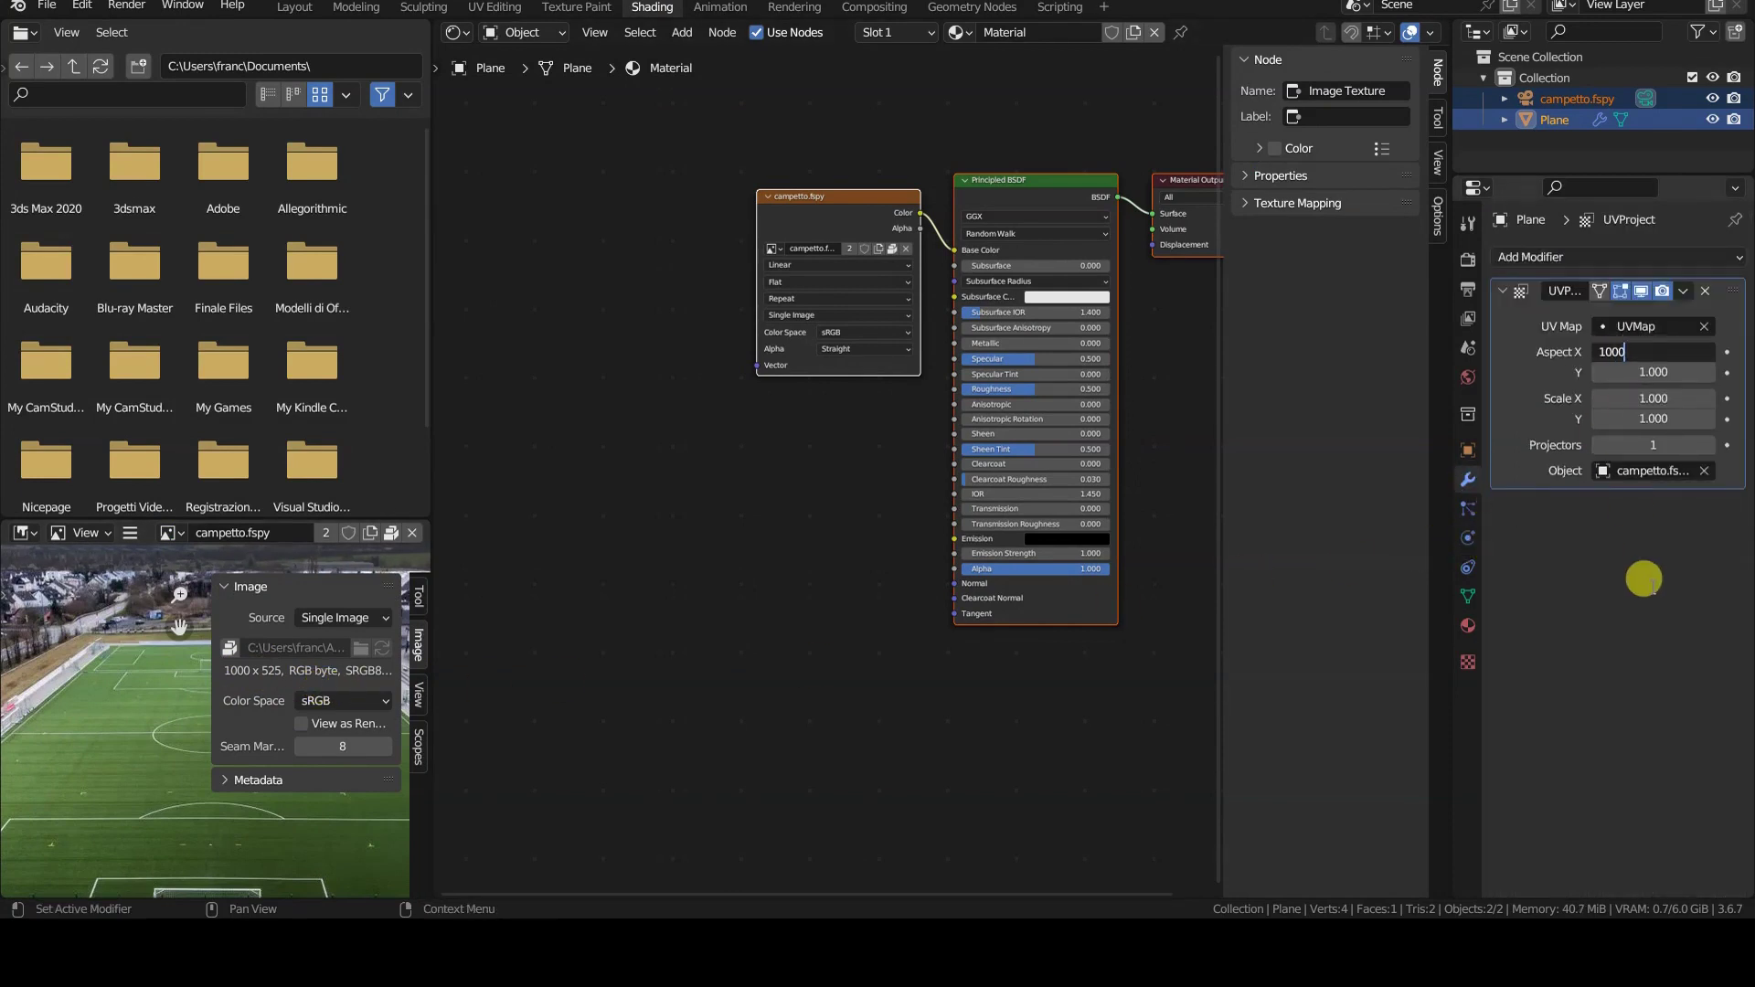
key(Return)
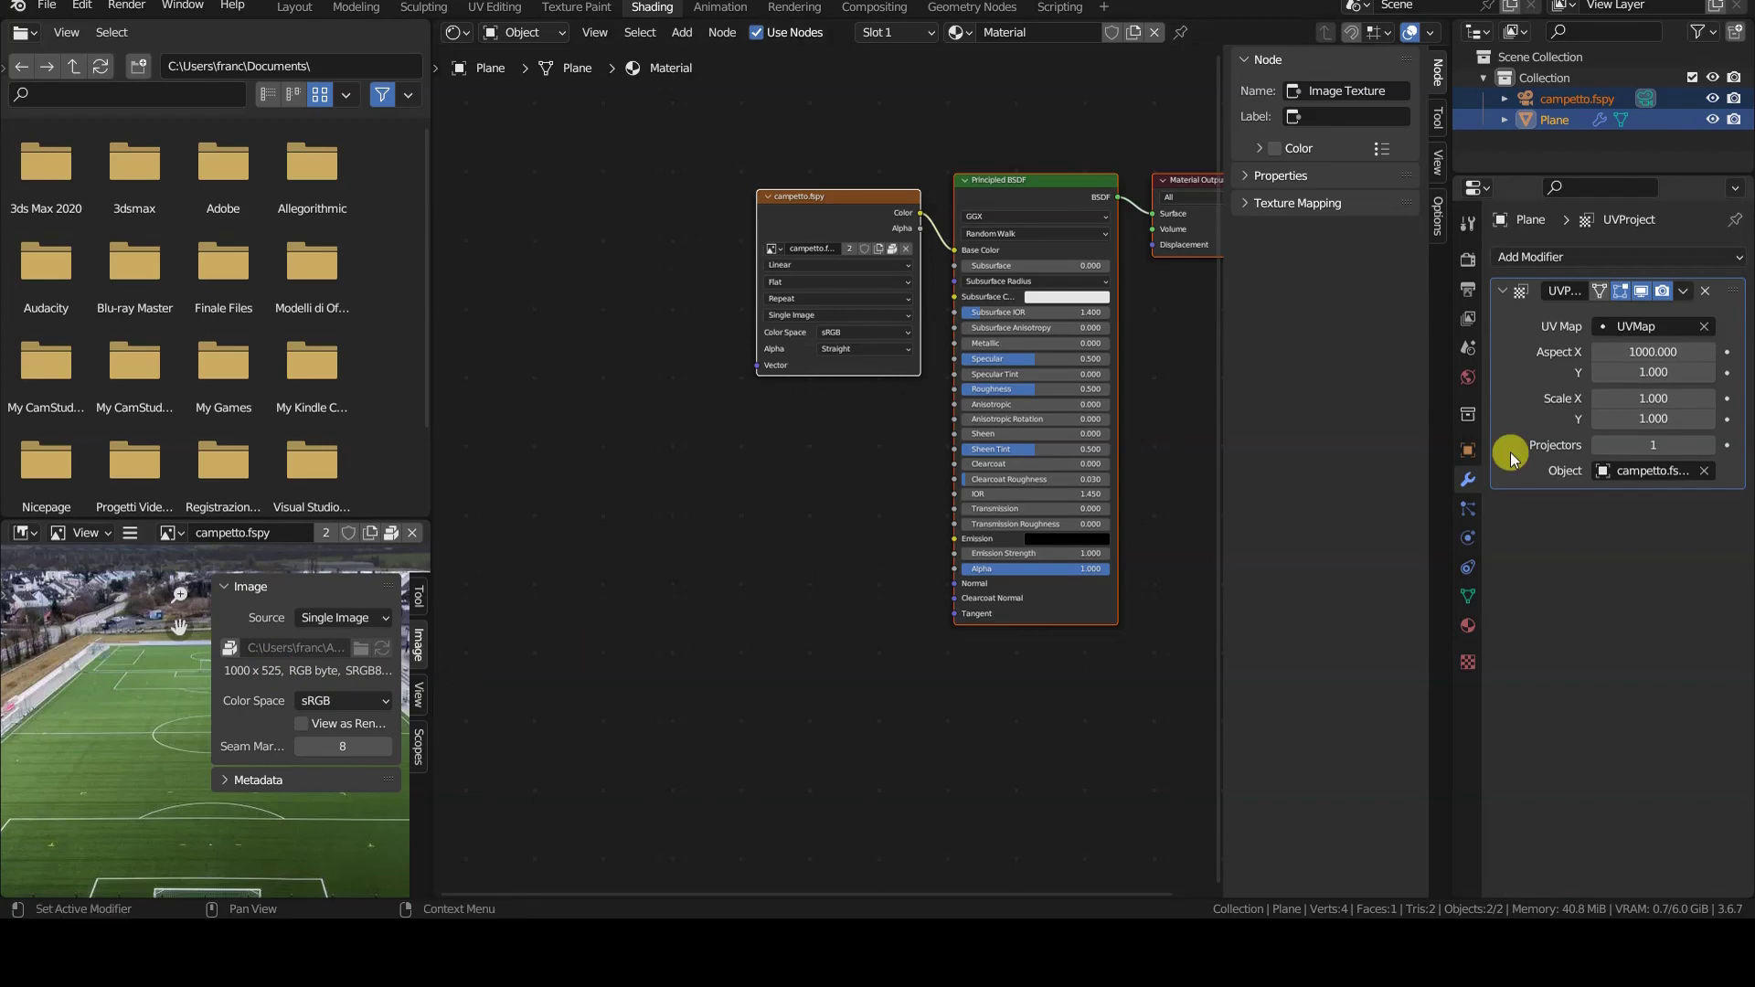
text(525)
key(Return)
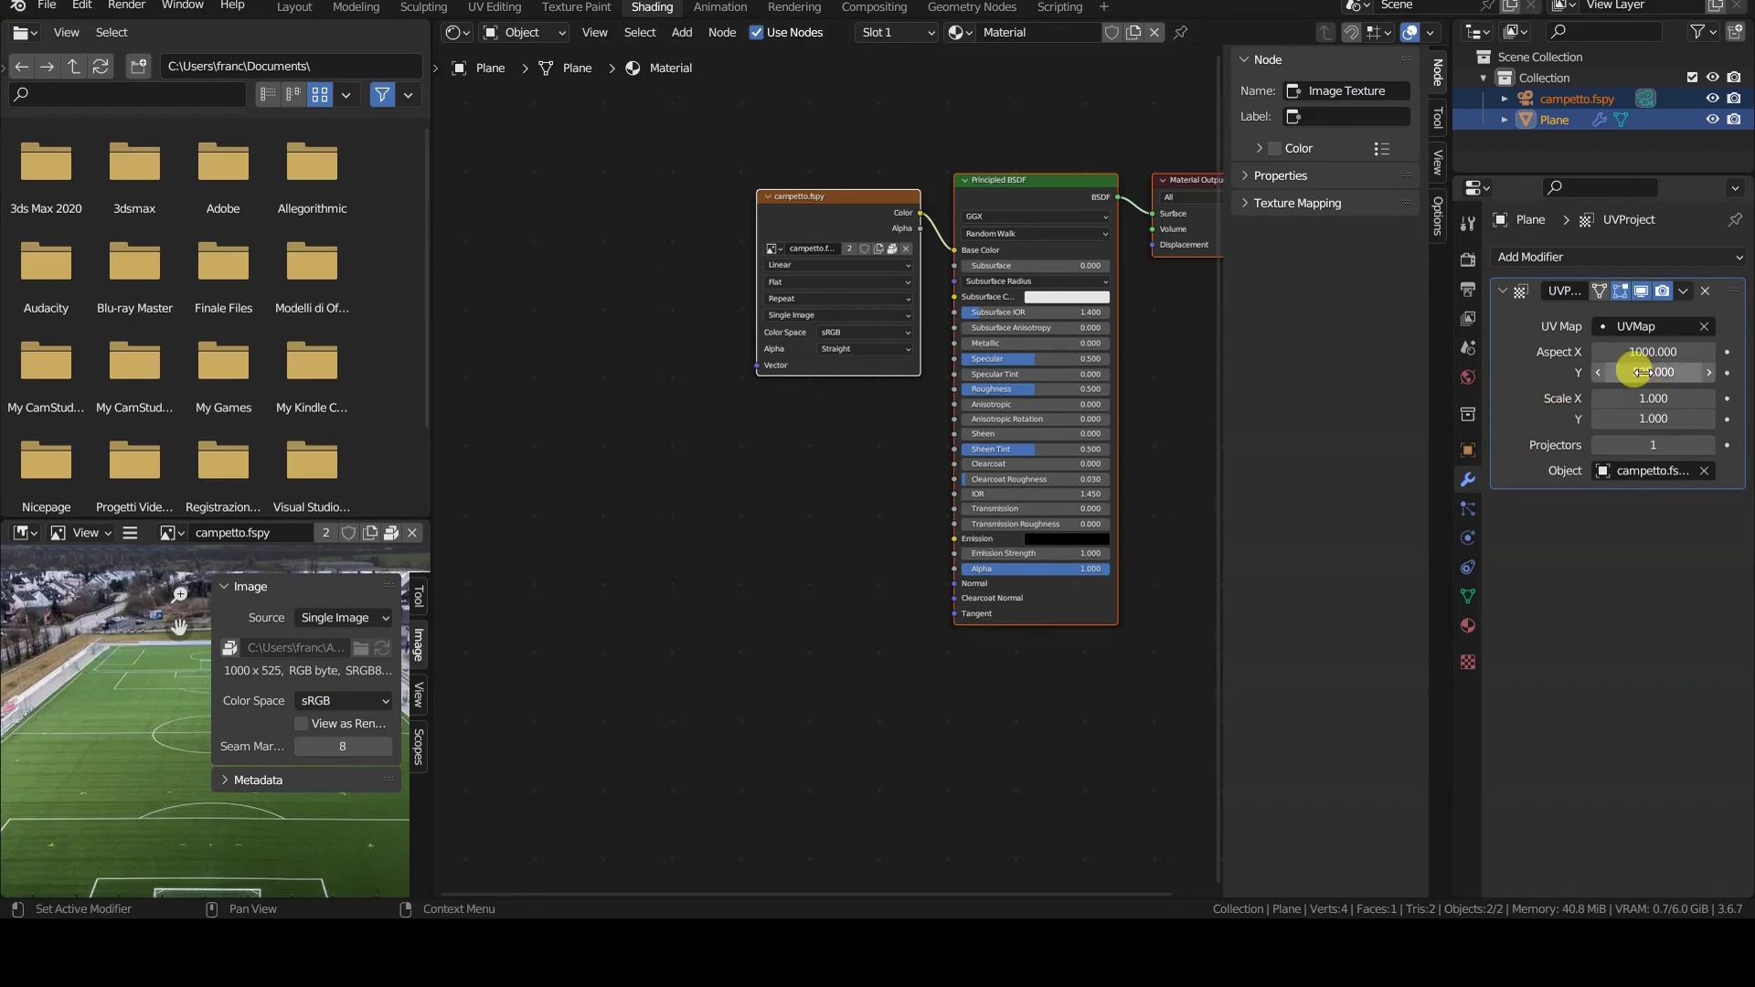
text(525.000)
click(293, 6)
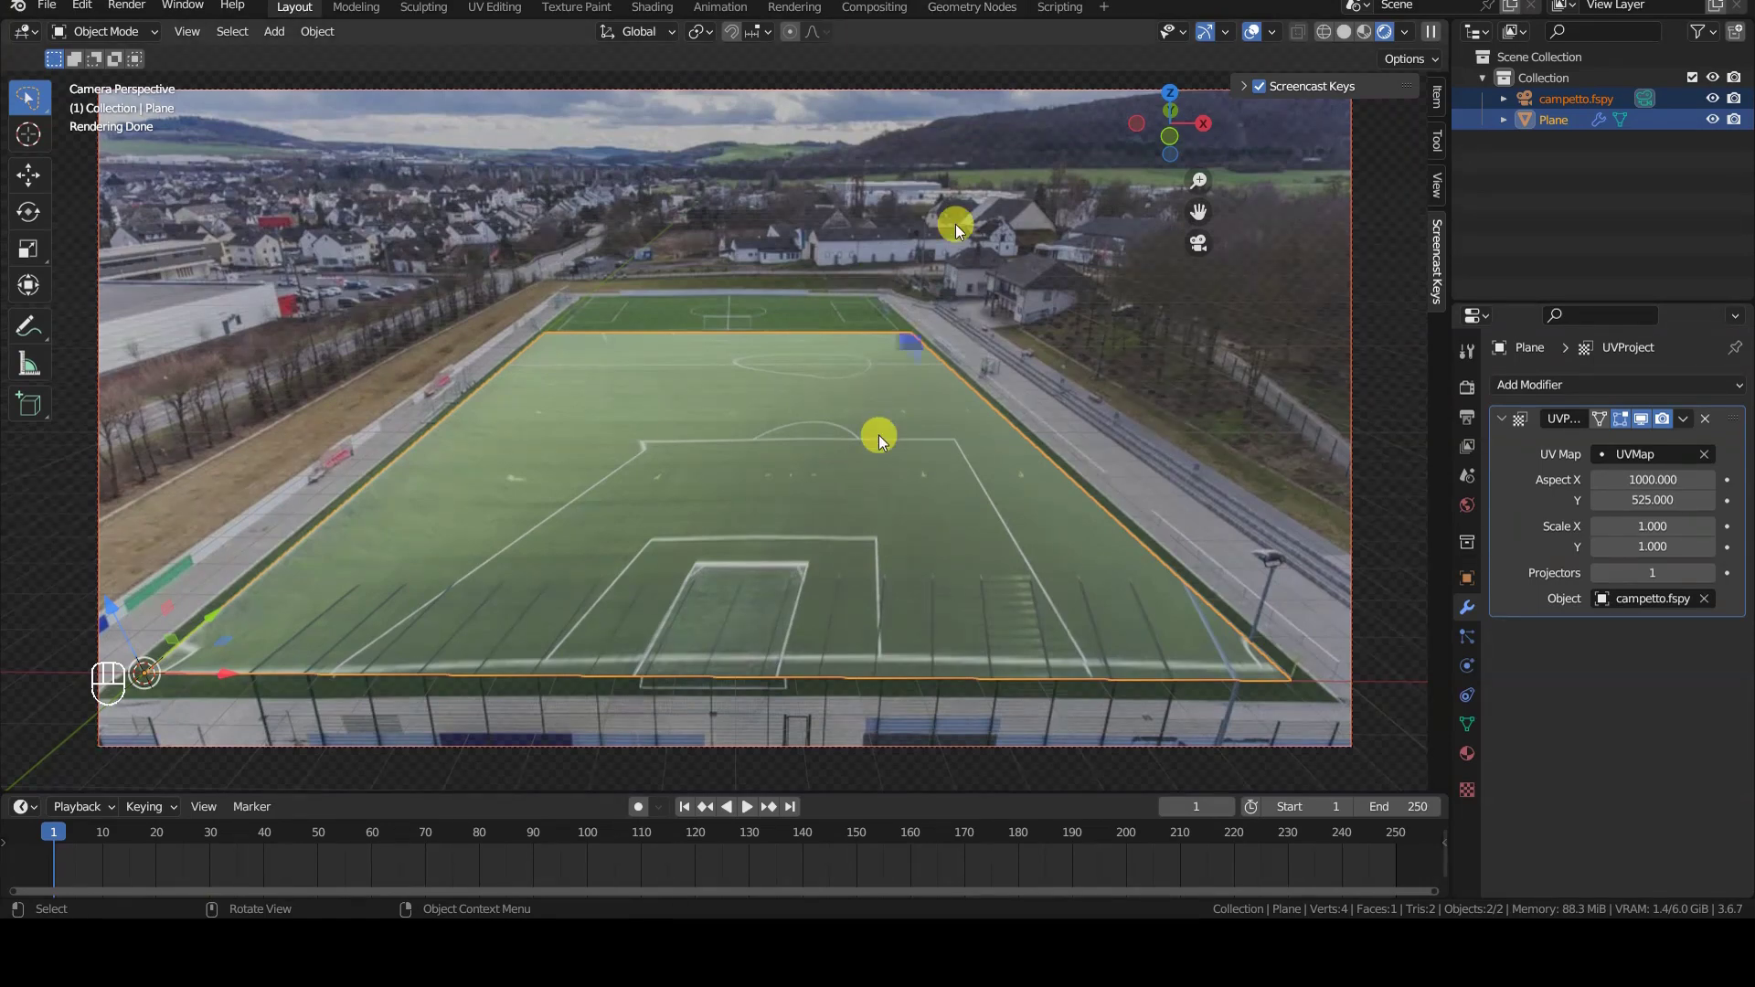
Loop-cut the plane across its middle, then subdivide the whole mesh with 10 cuts
key(Tab)
key(ctrl+r)
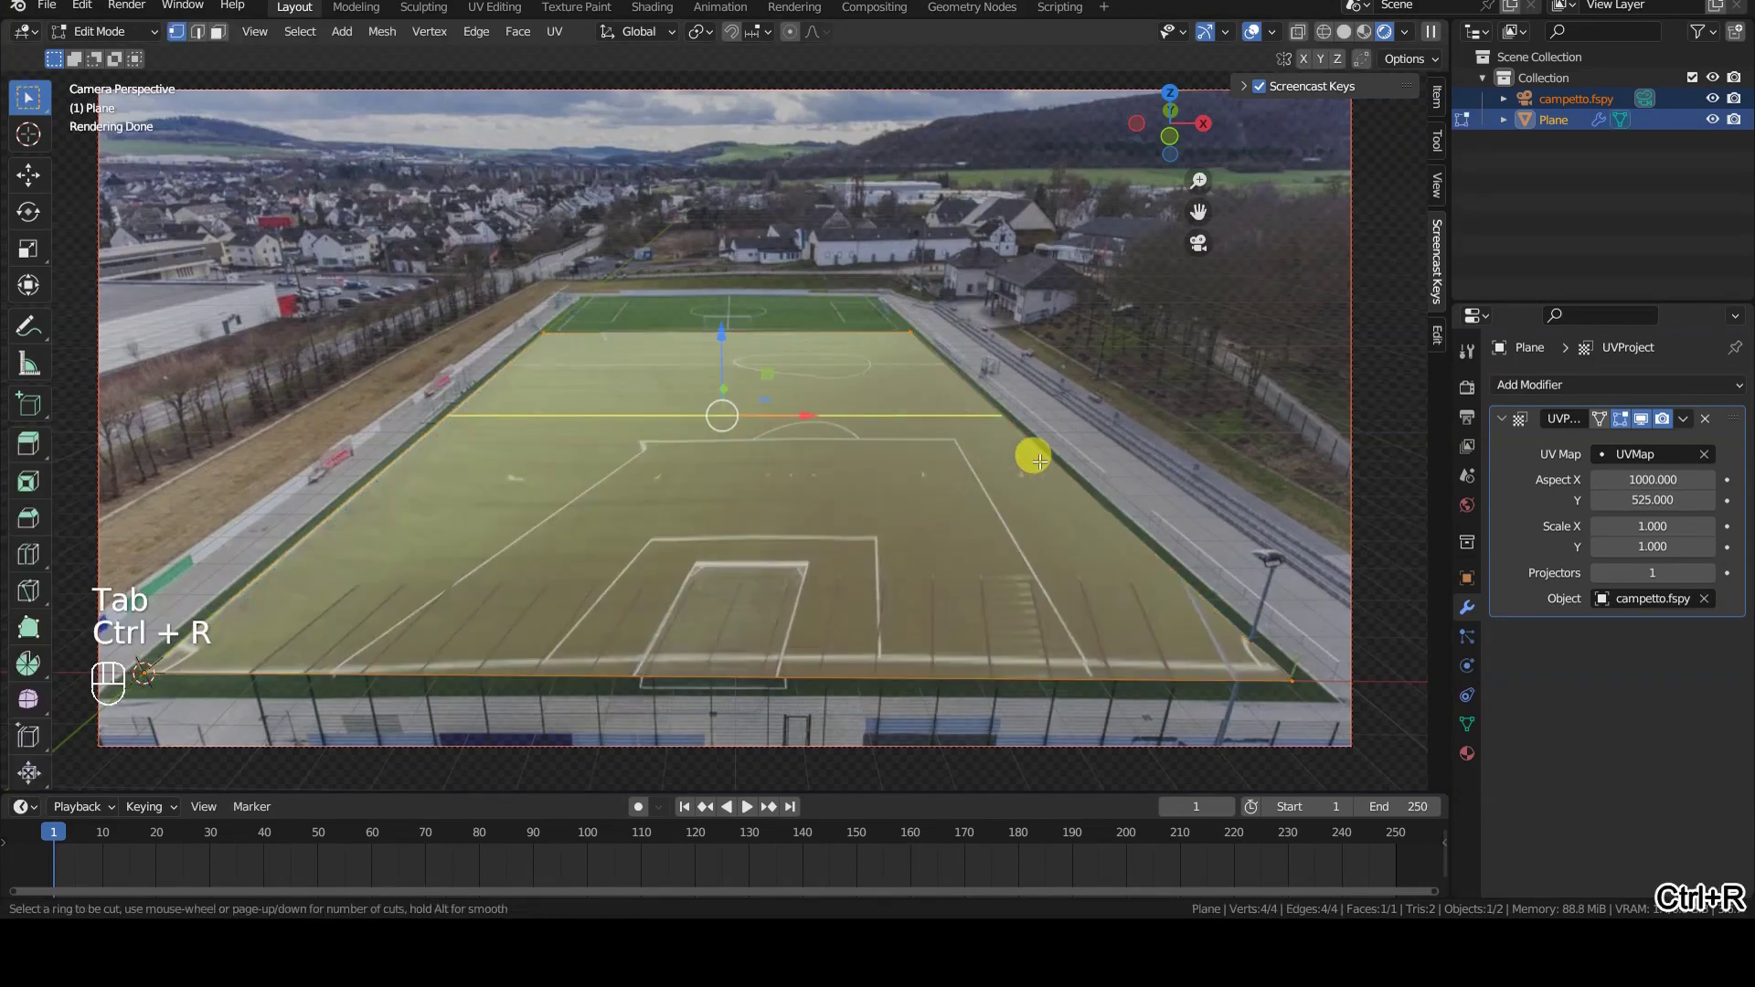
click(1033, 458)
key(a)
right_click(1033, 457)
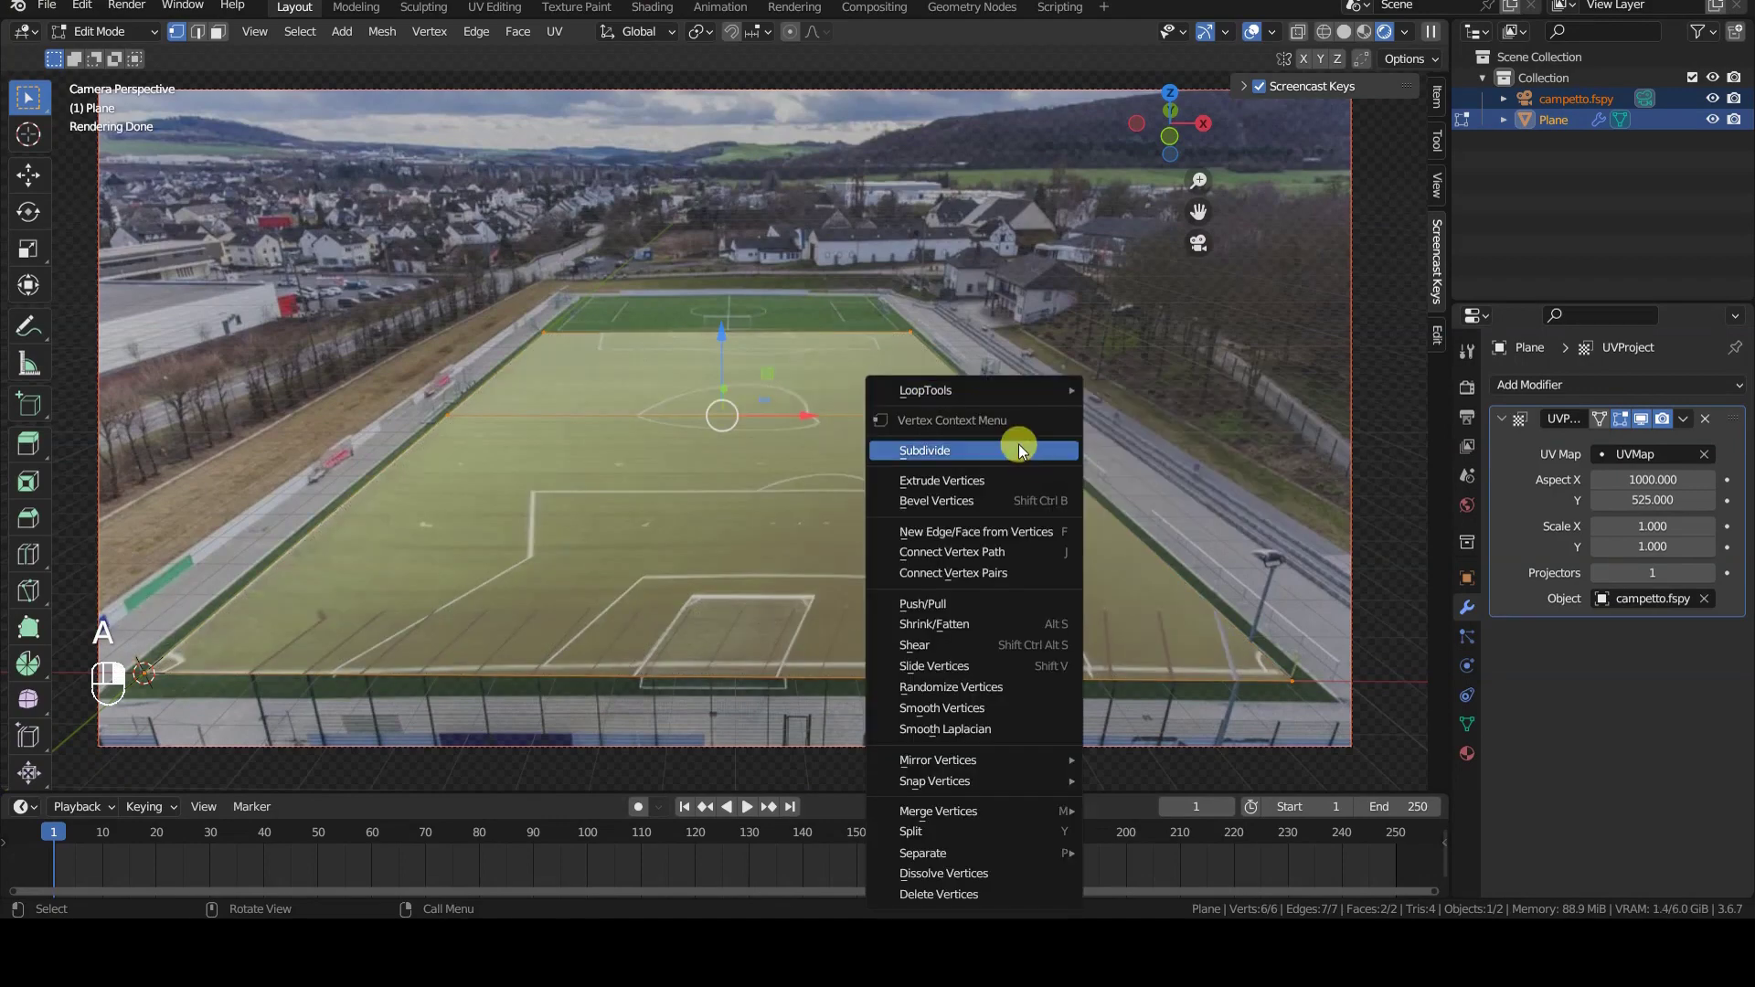
click(1021, 449)
click(81, 775)
double_click(268, 630)
text(10)
key(Return)
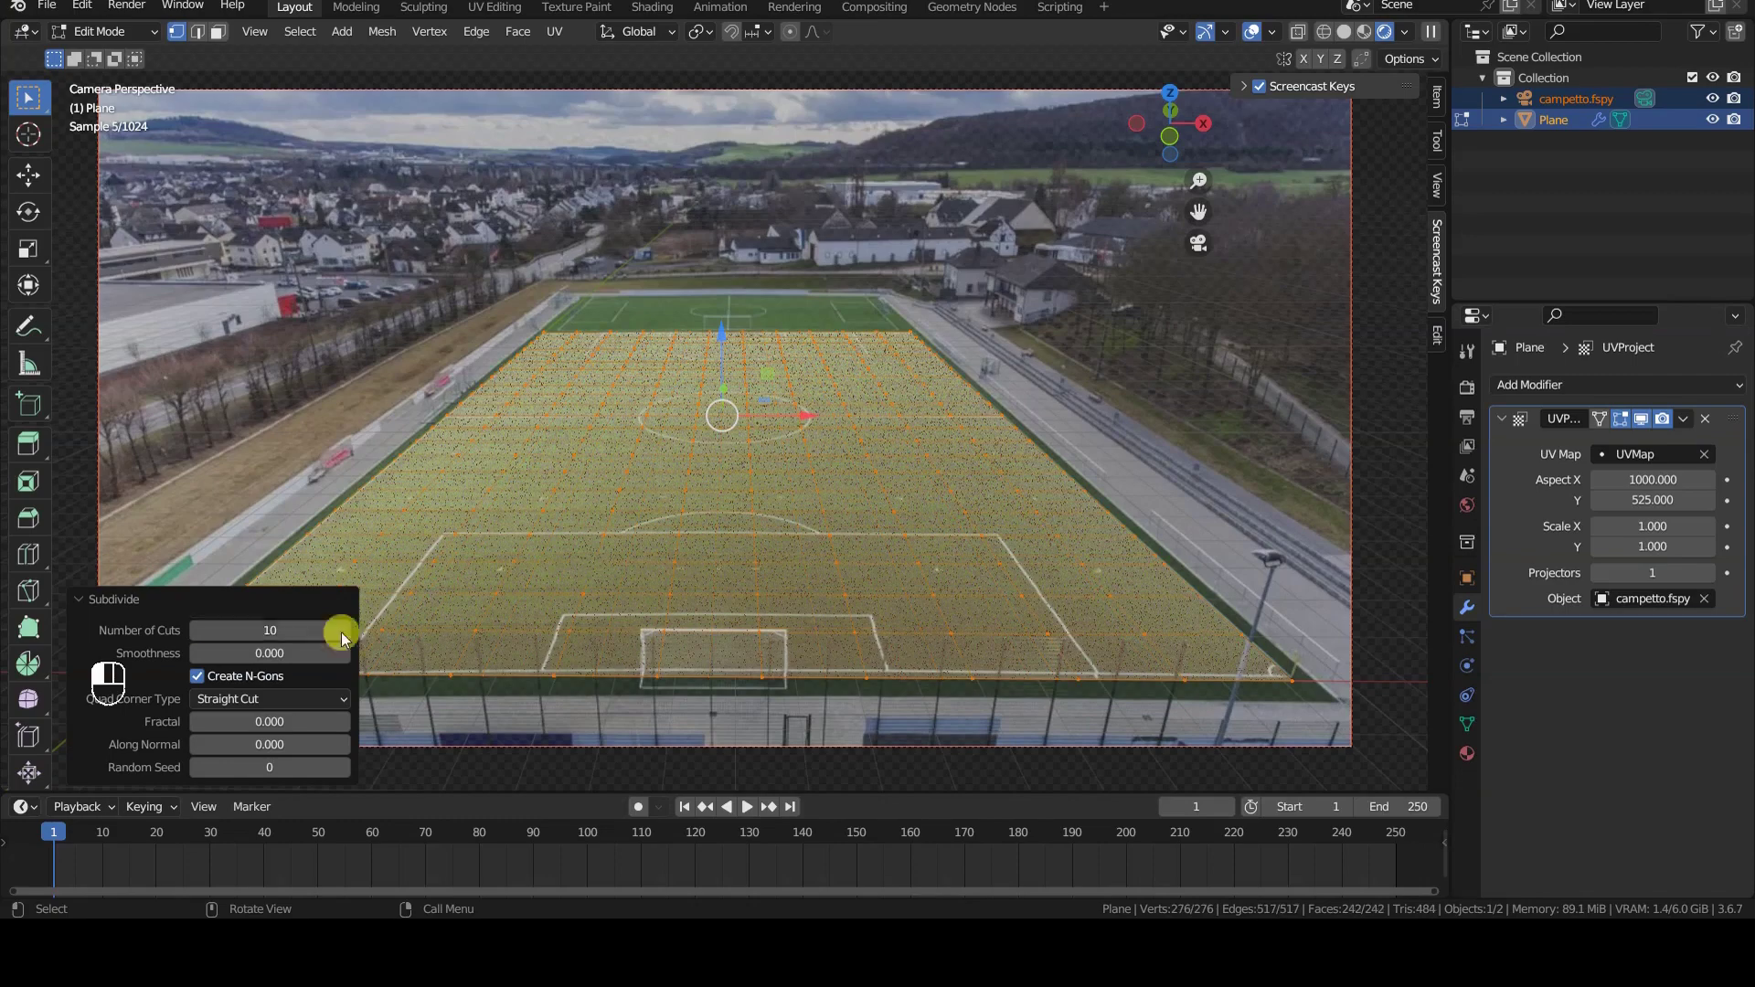
Undo the dense subdivision, leaving the plane as a two-face mesh in edit mode
click(573, 776)
key(Tab)
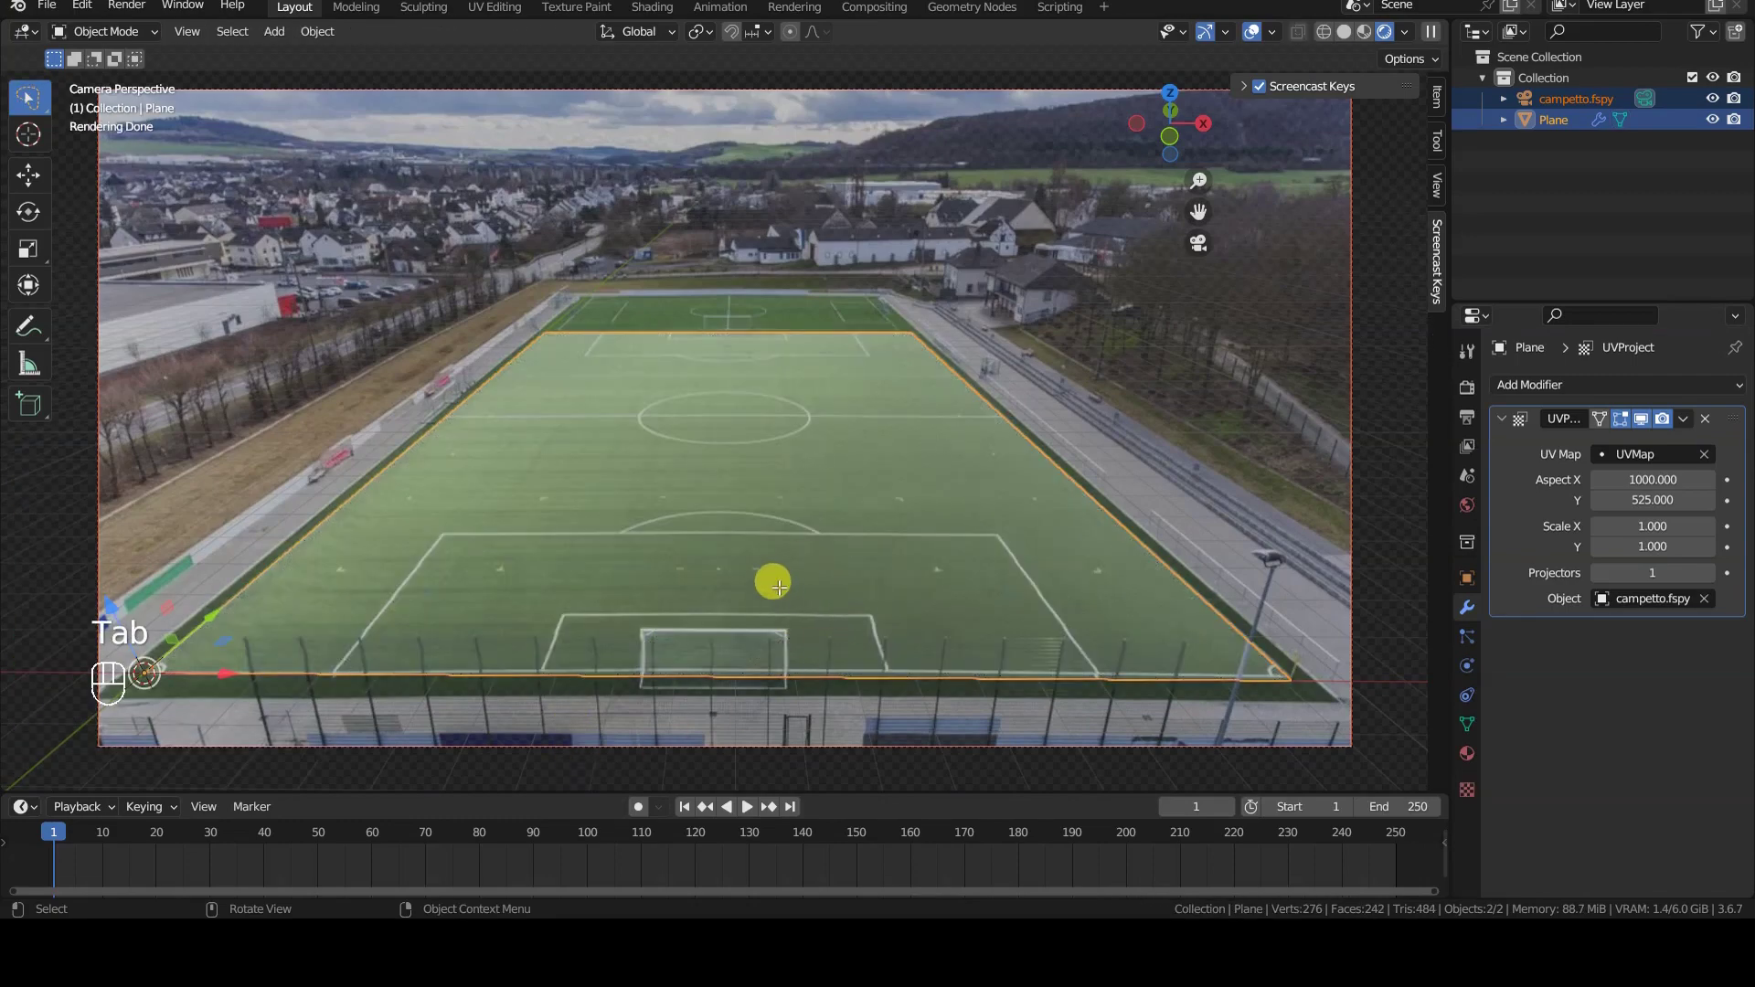
key(Tab)
key(Tab)
key(ctrl+z)
key(ctrl+z)
key(ctrl+z)
key(ctrl+z)
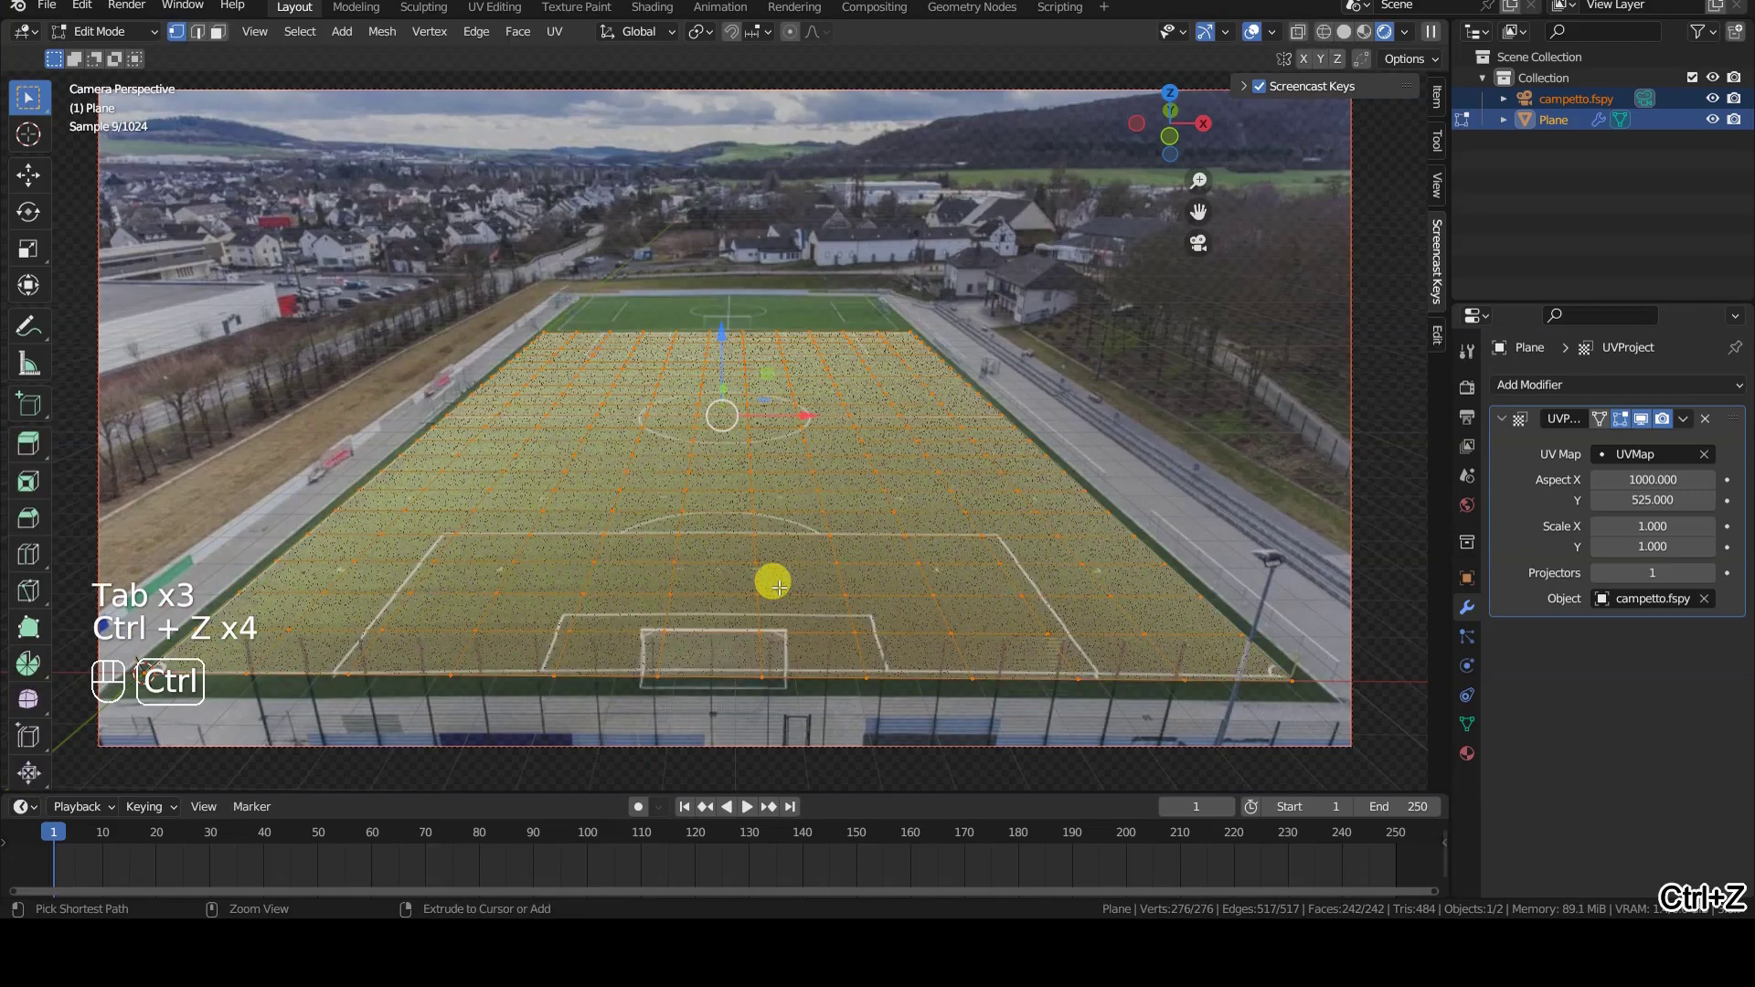
key(ctrl+z)
key(ctrl+z)
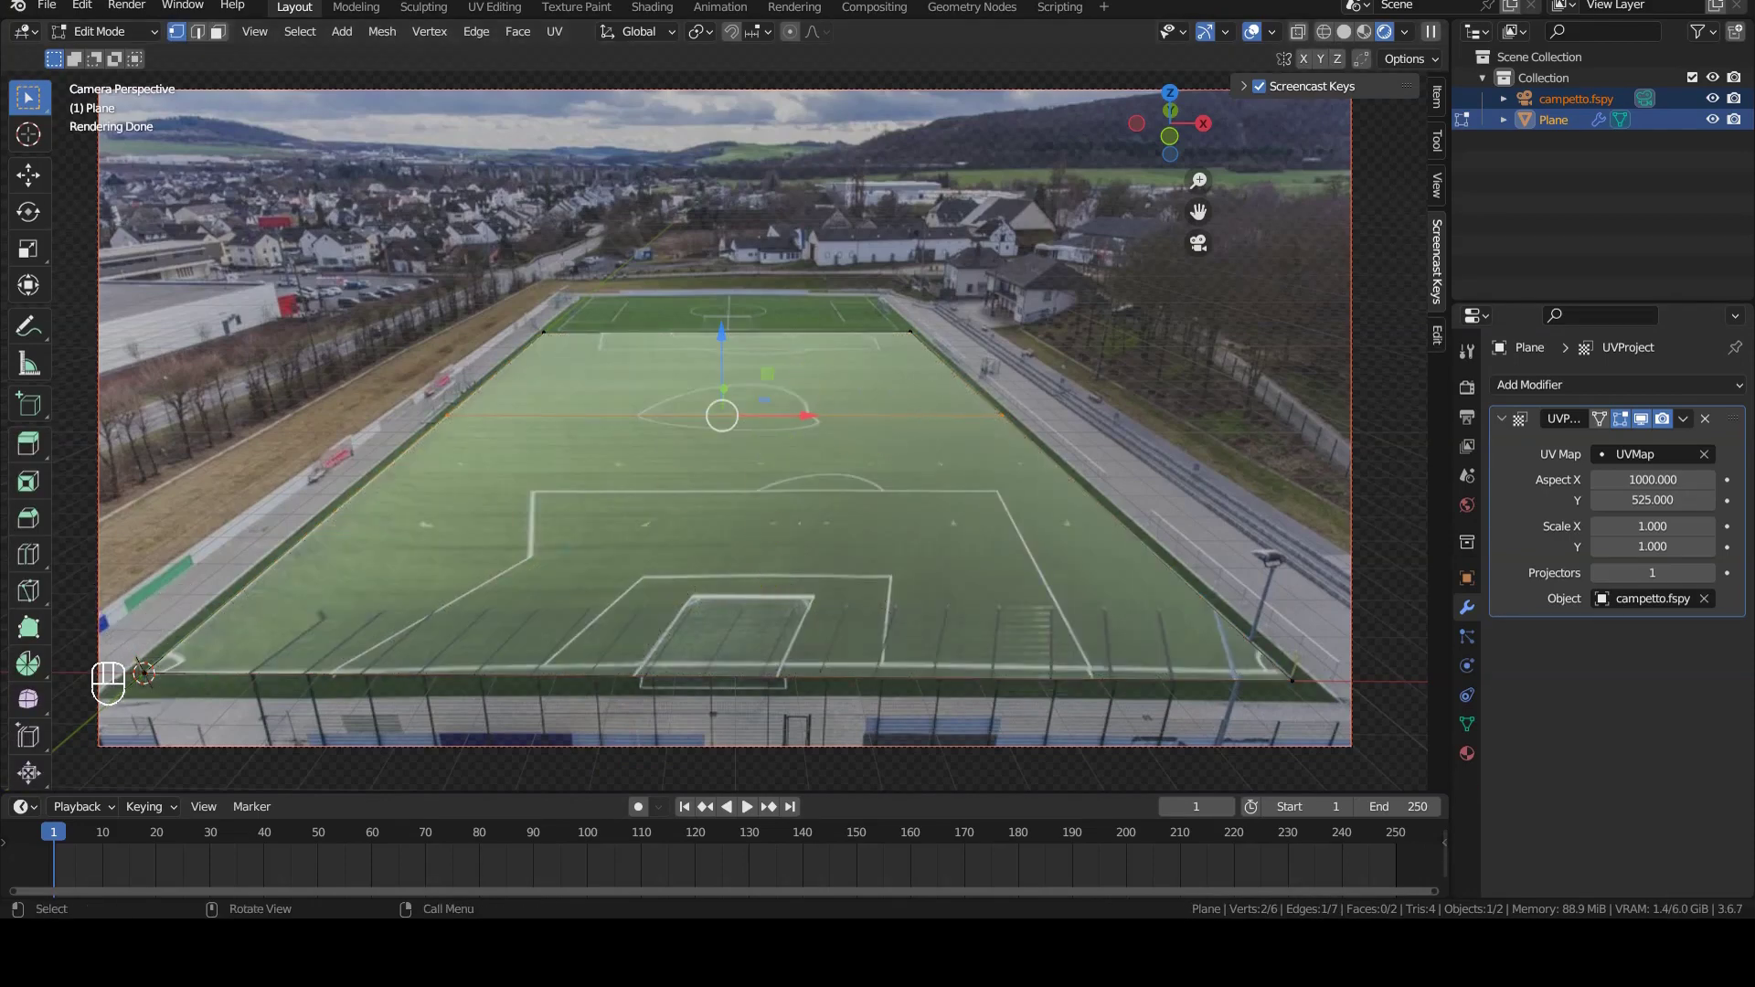
Add a Simple Subdivision Surface modifier at viewport level 5, placed above UV Project
click(1674, 384)
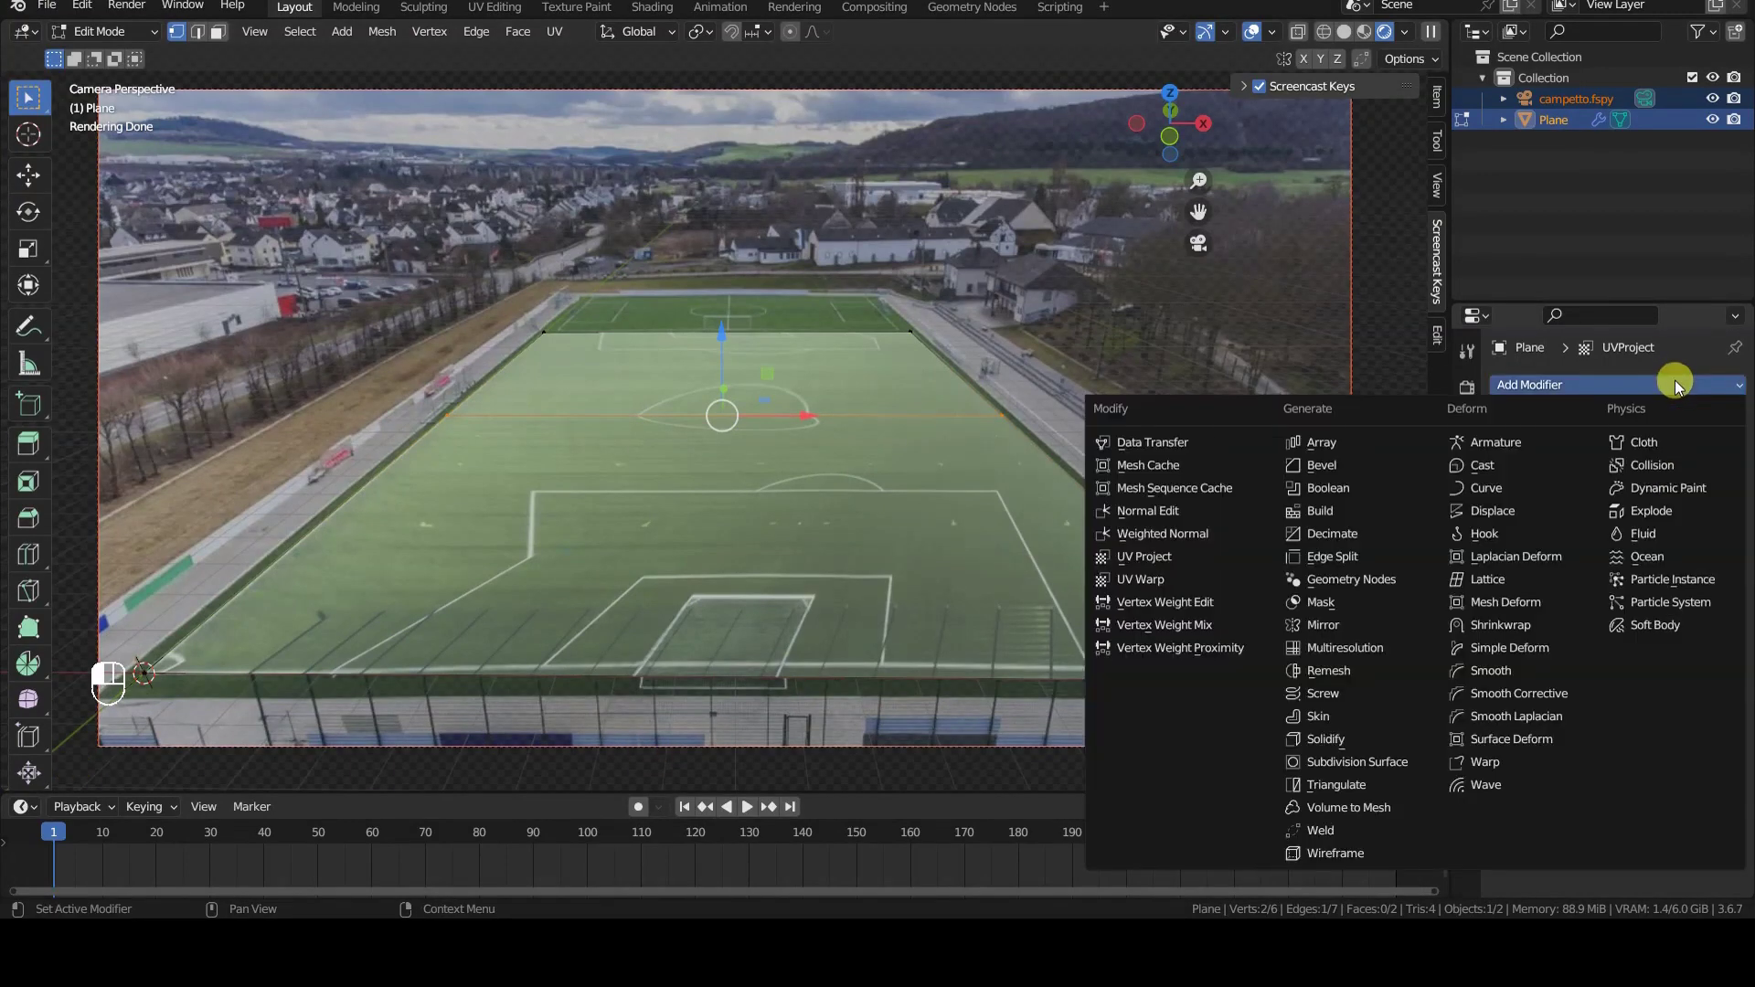
click(1364, 757)
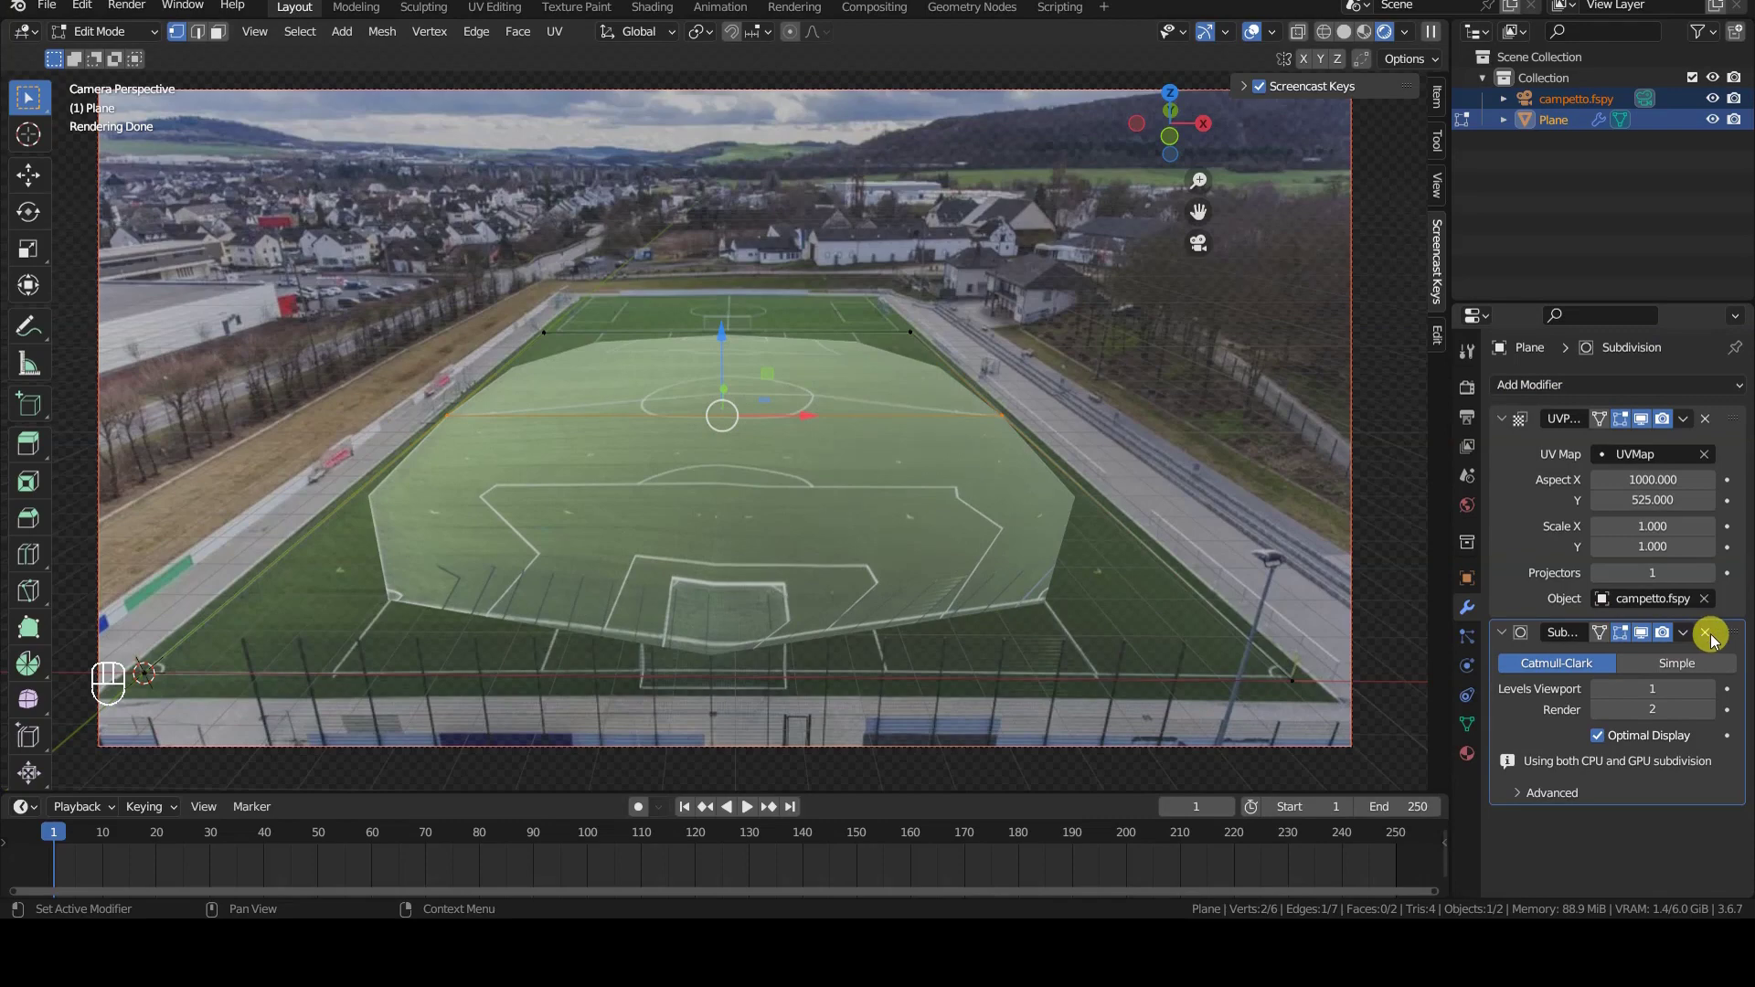
drag(1735, 633, 1735, 398)
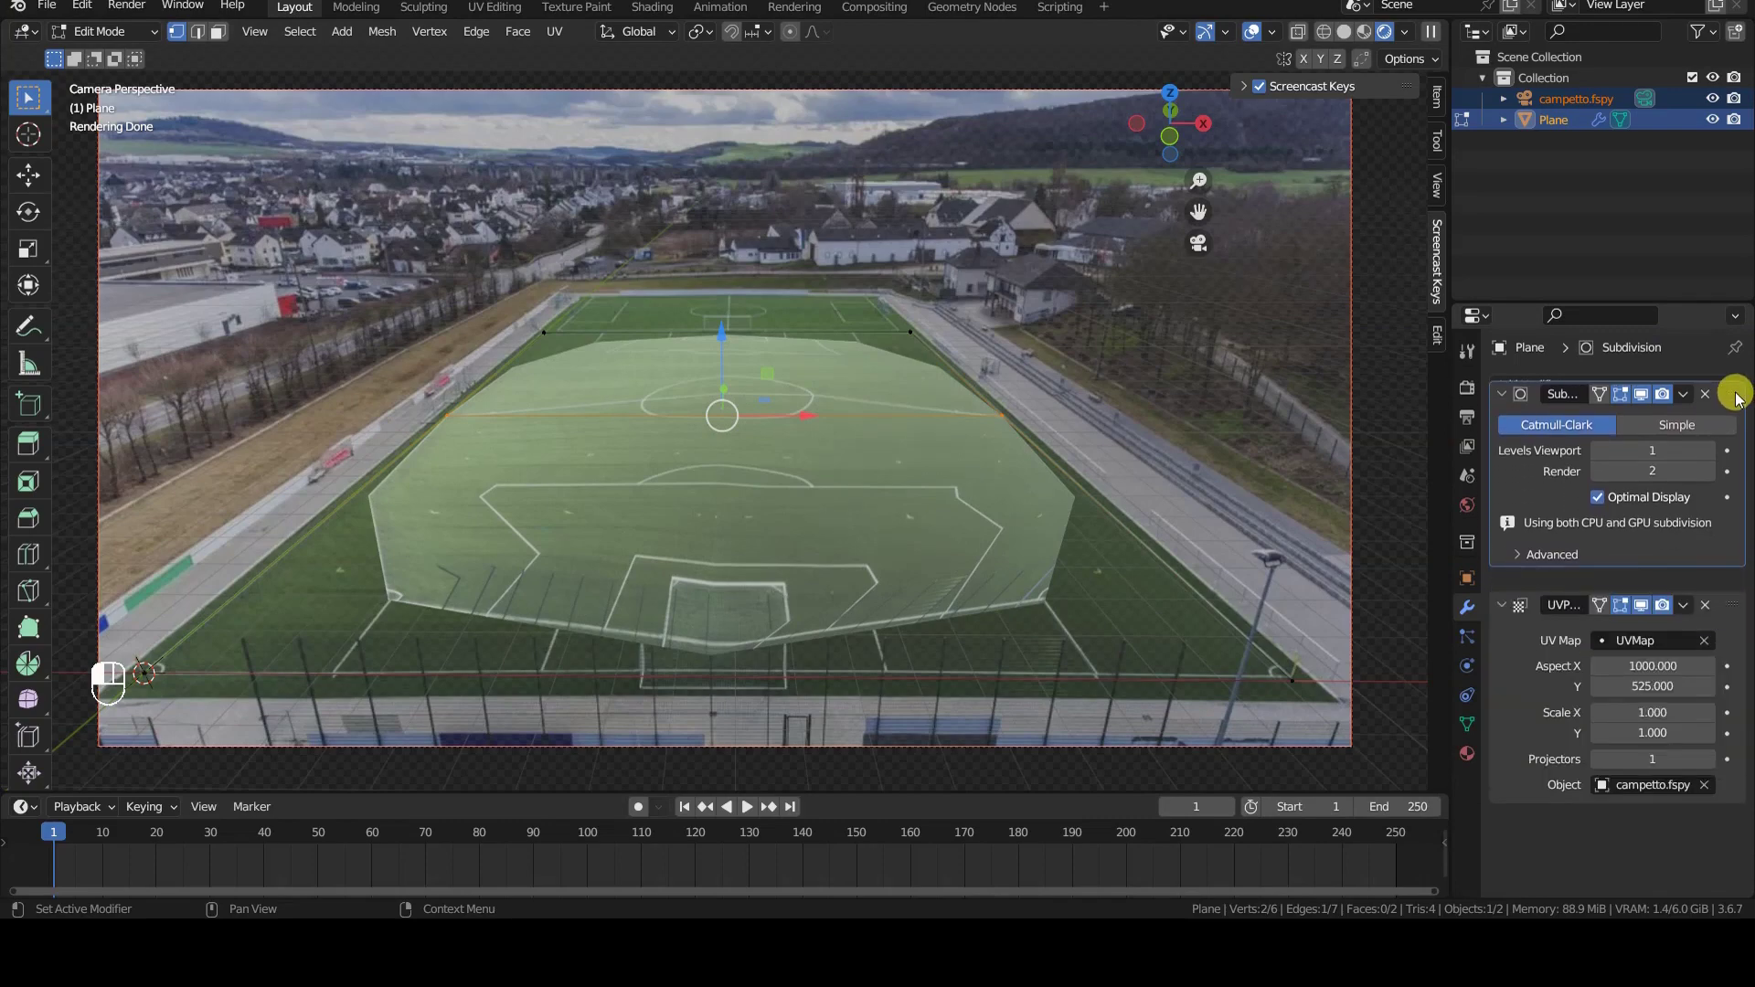
click(1677, 436)
click(1710, 475)
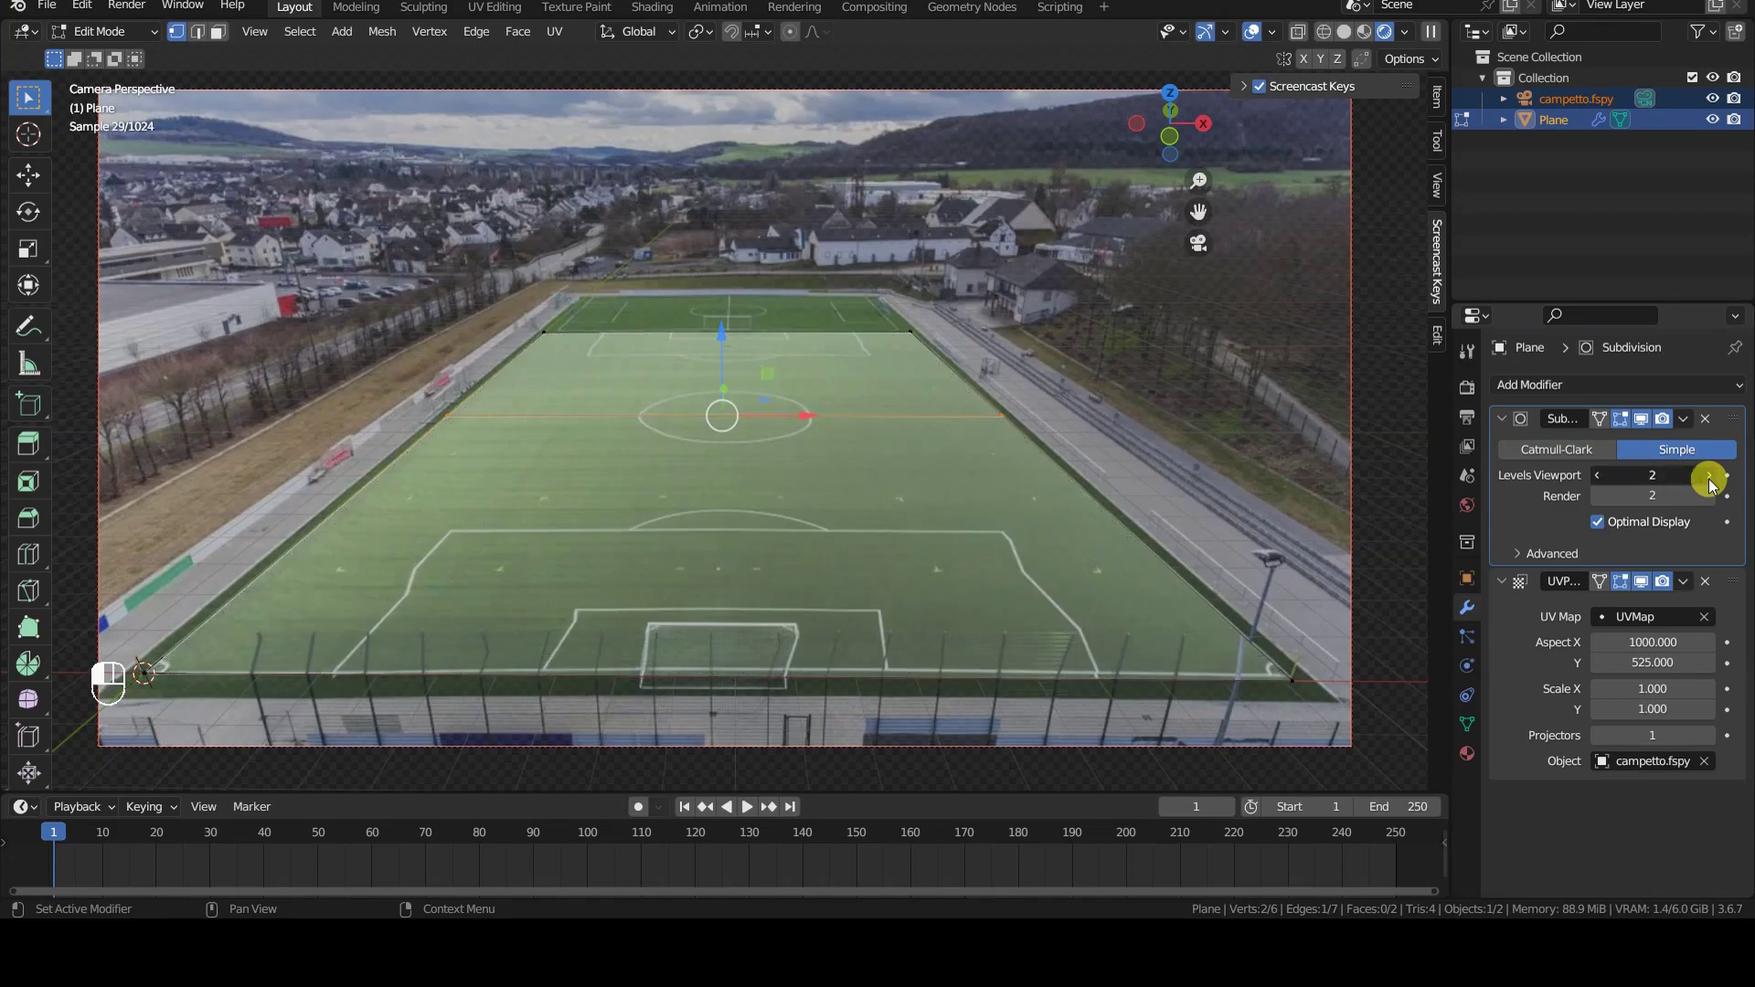
click(1710, 474)
click(1709, 475)
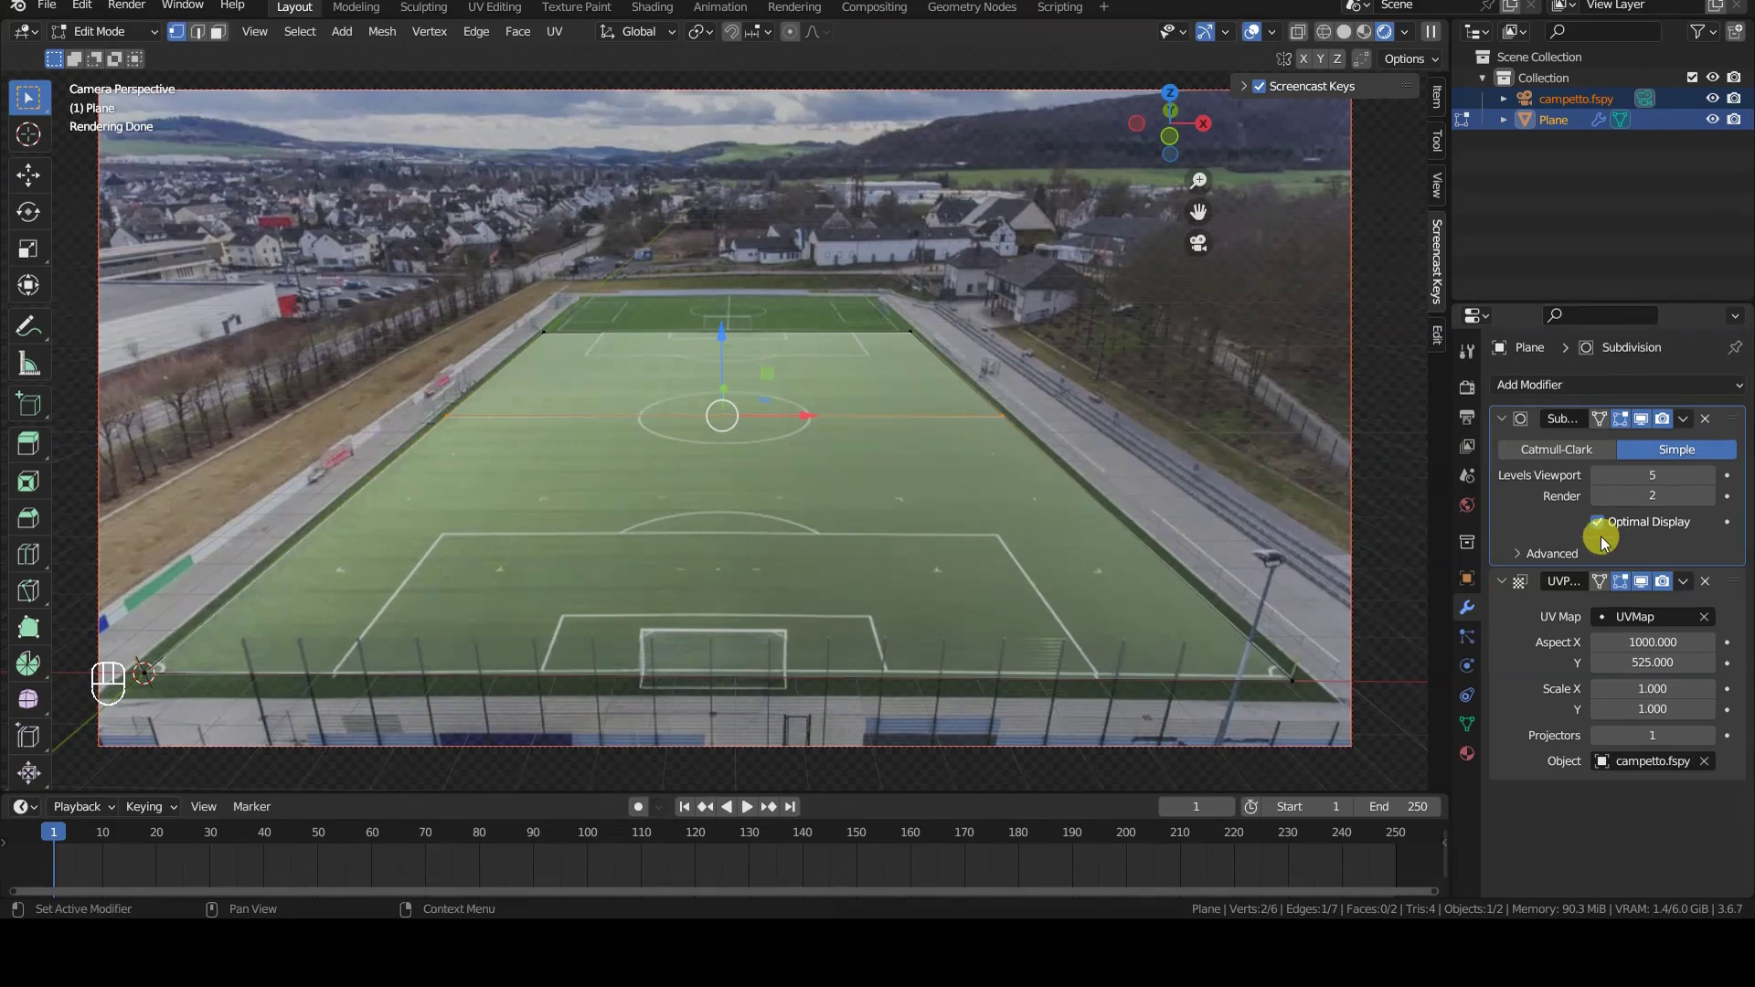
click(1681, 418)
click(1684, 426)
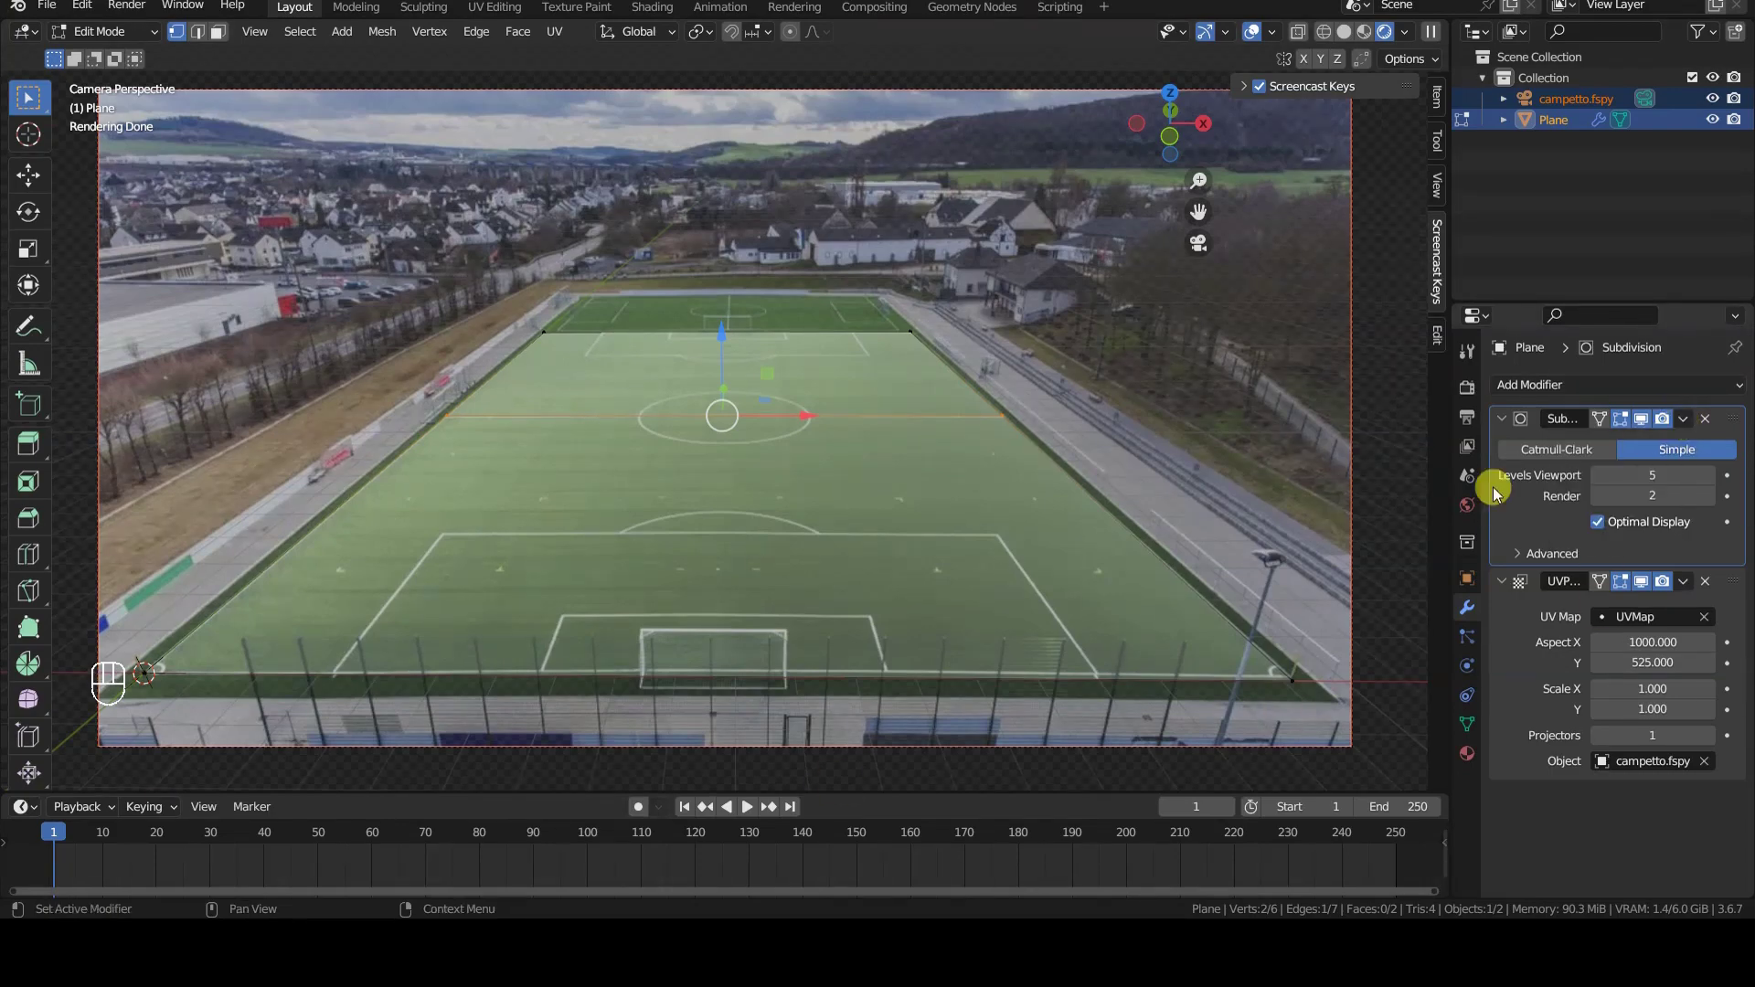
key(Tab)
Apply the Subdivision and UV Project modifiers so the photo is fixed onto the plane
click(1682, 418)
click(1598, 443)
click(1682, 419)
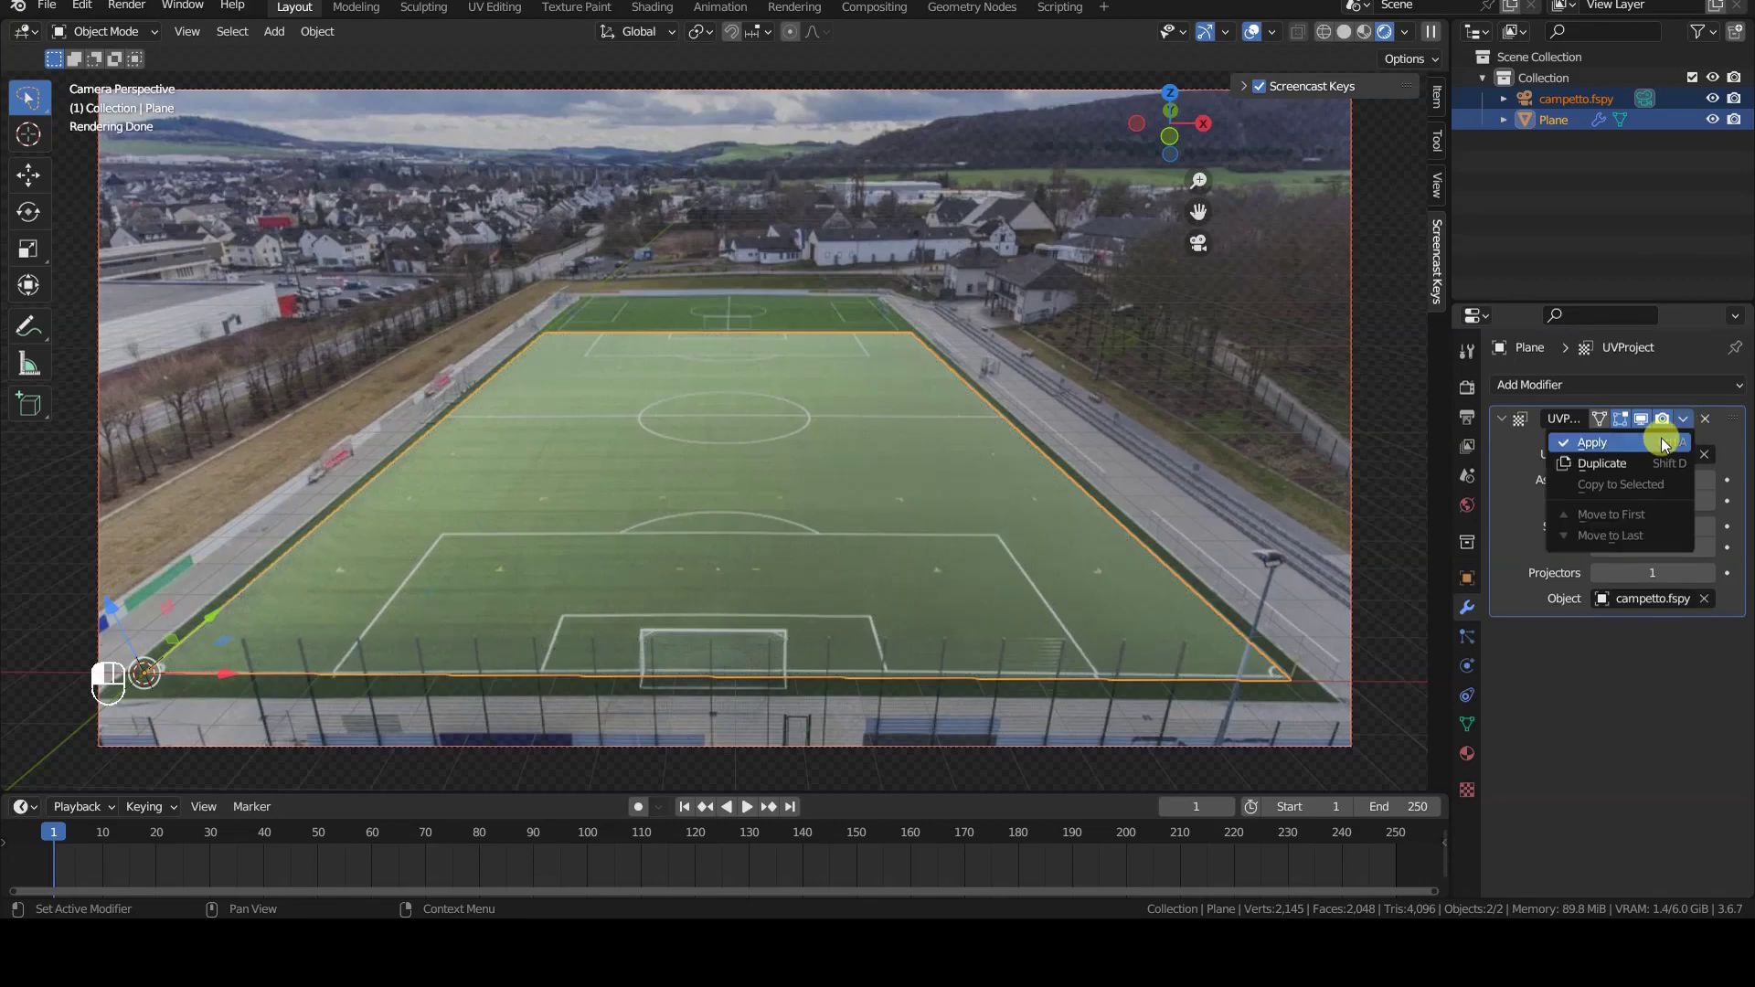
click(1662, 443)
middle_drag(1166, 503, 1070, 522)
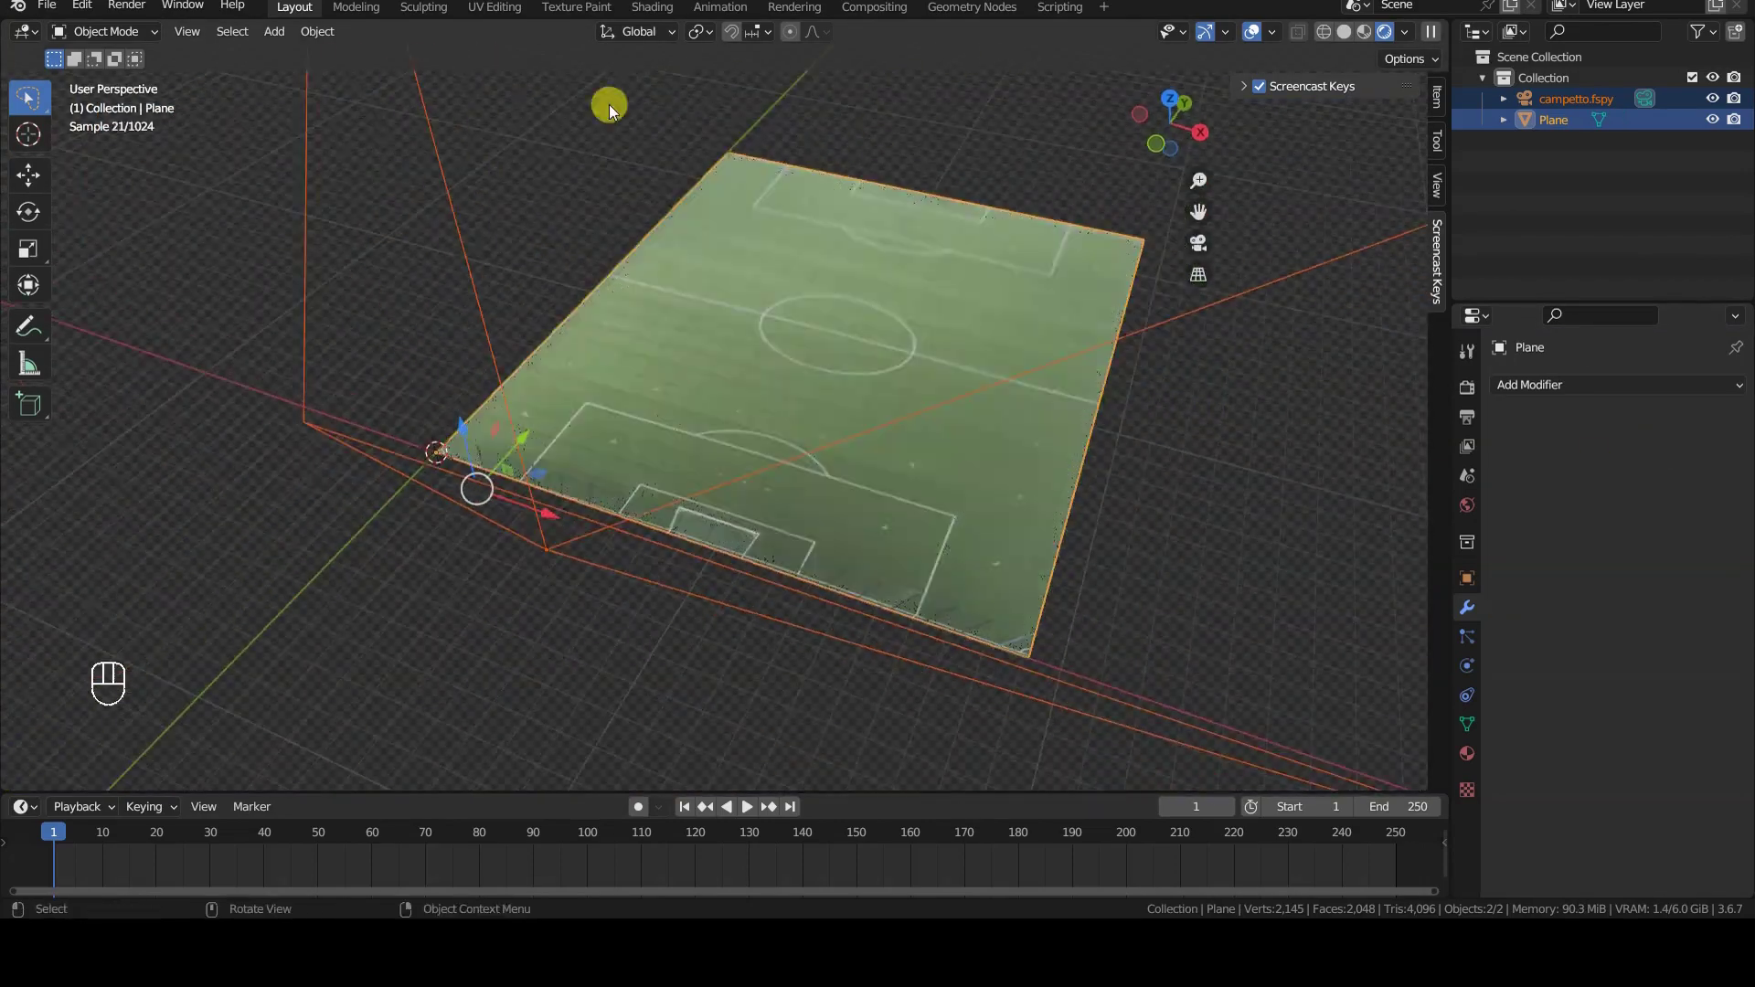
click(507, 7)
scroll(402, 520, up, 3)
scroll(402, 520, up, 3)
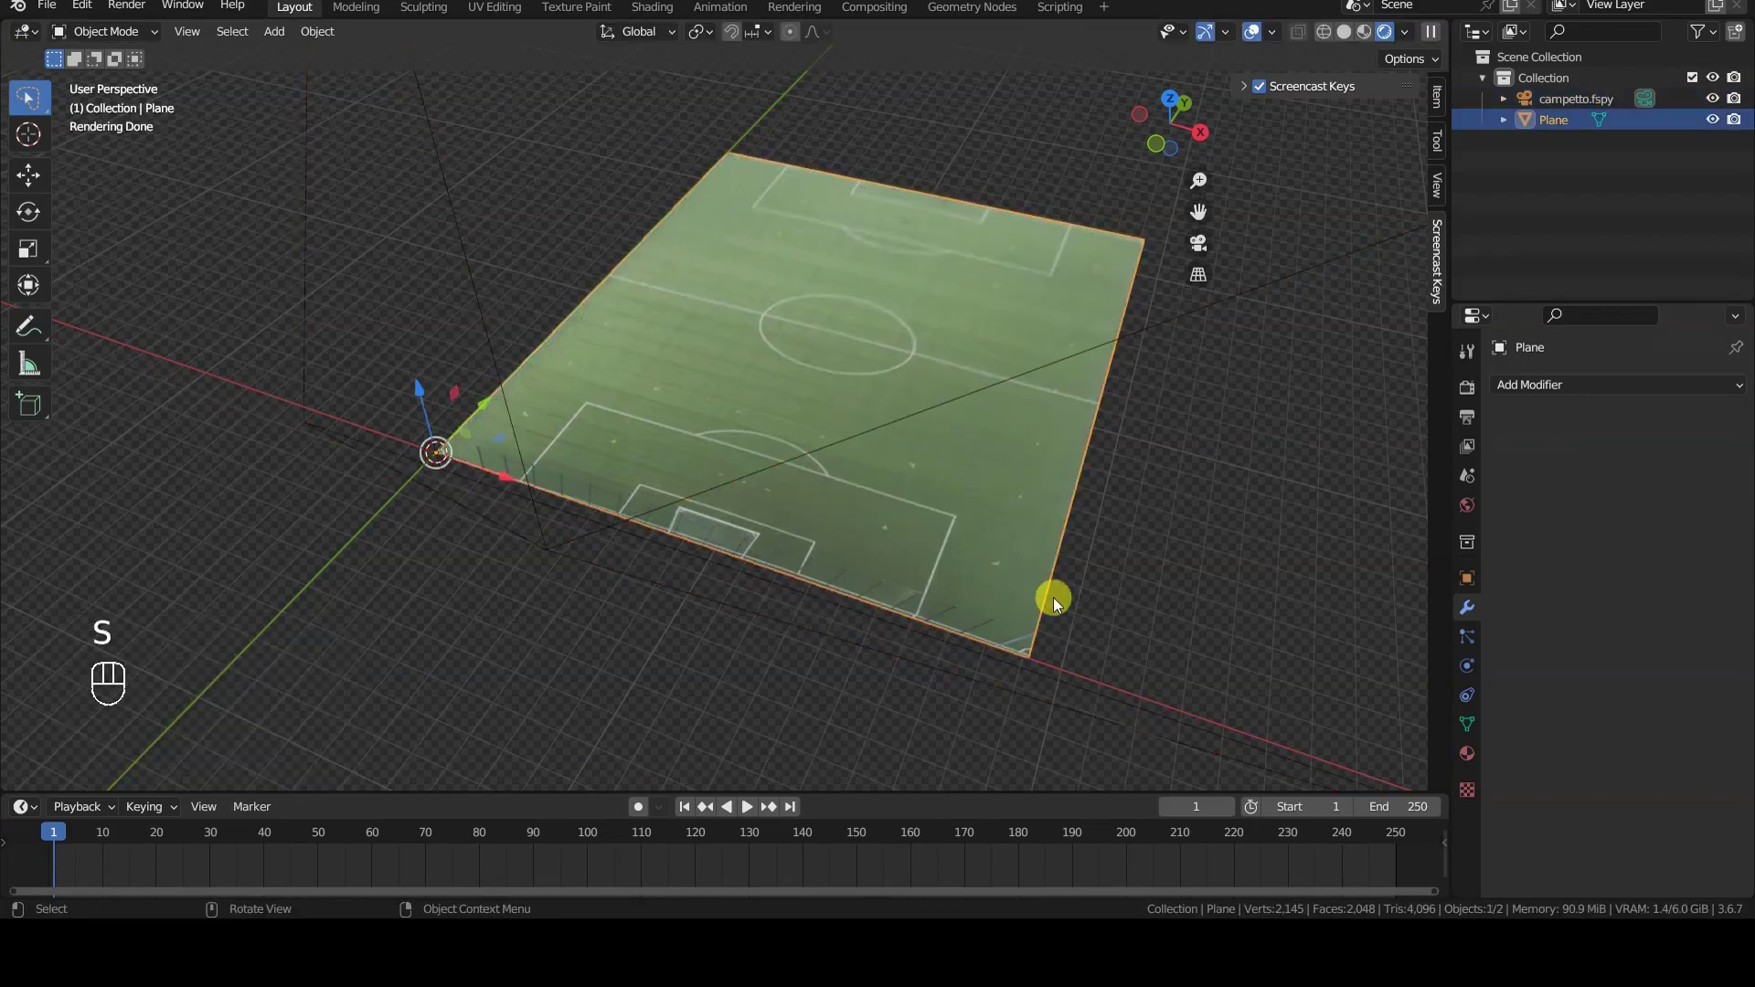
Scale the field plane to 0.737 along X, then stretch it along Y
key(s)
key(x)
click(997, 585)
mouse_move(997, 585)
middle_down()
mouse_move(783, 560)
mouse_move(774, 626)
middle_up()
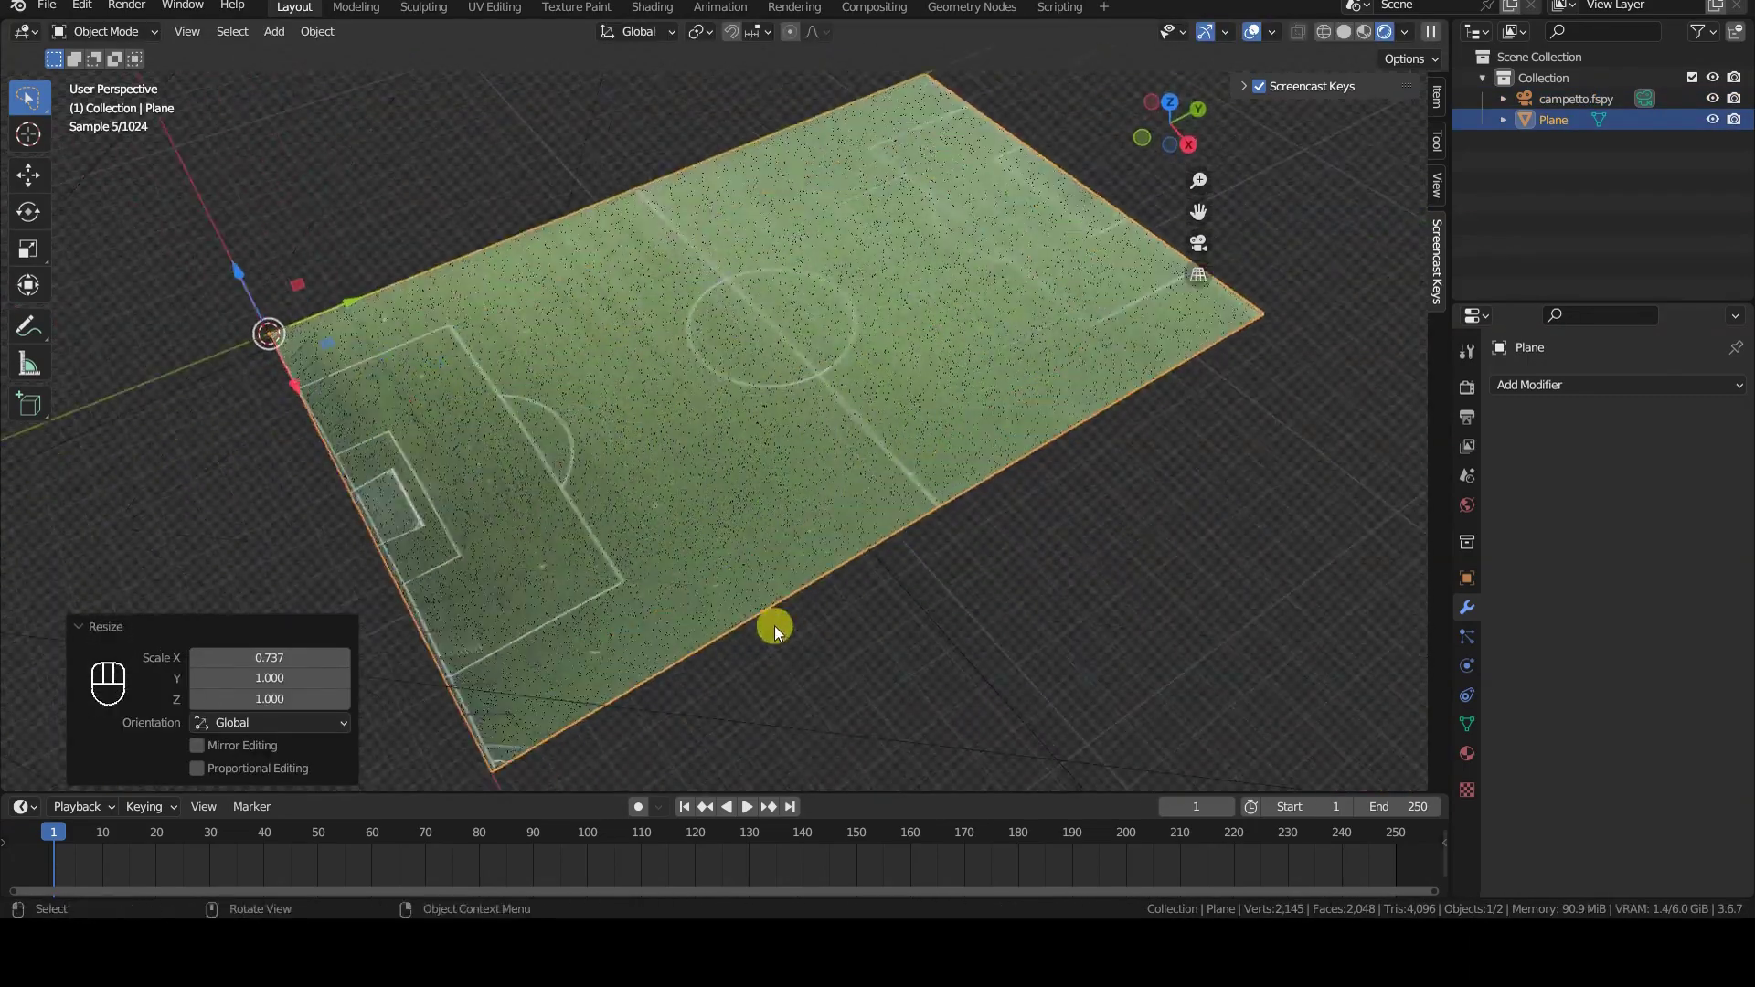
key(s)
key(y)
click(911, 585)
key(s)
key(x)
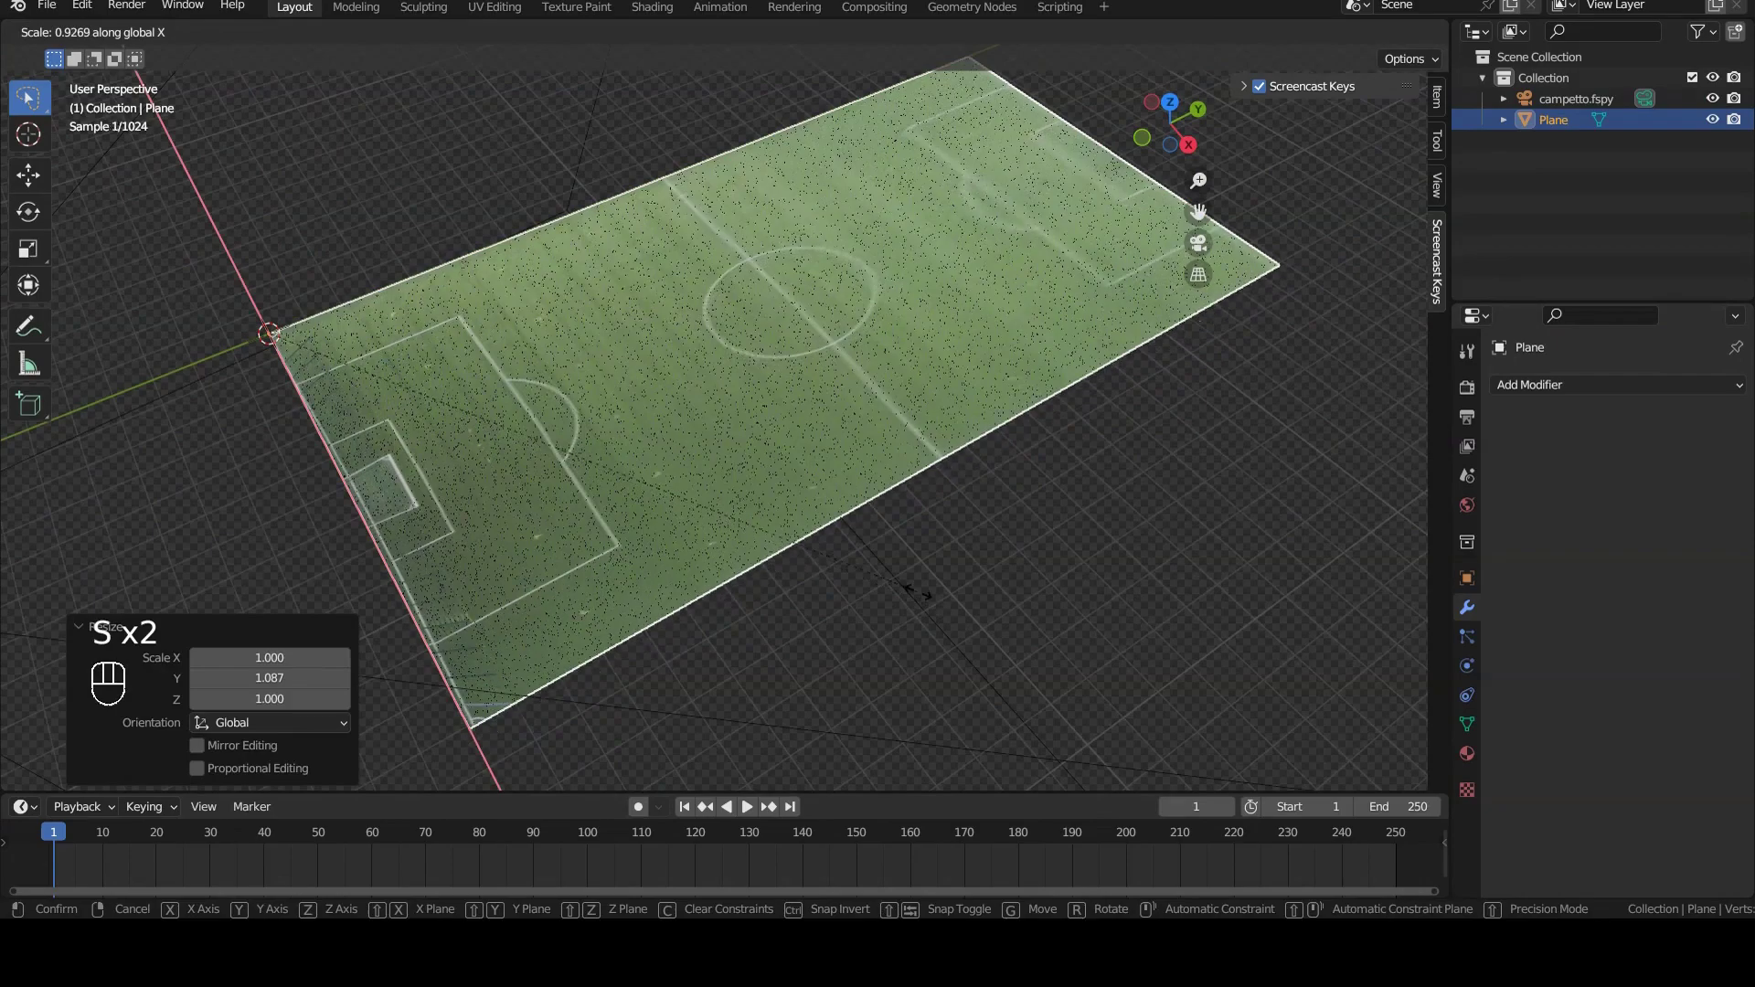